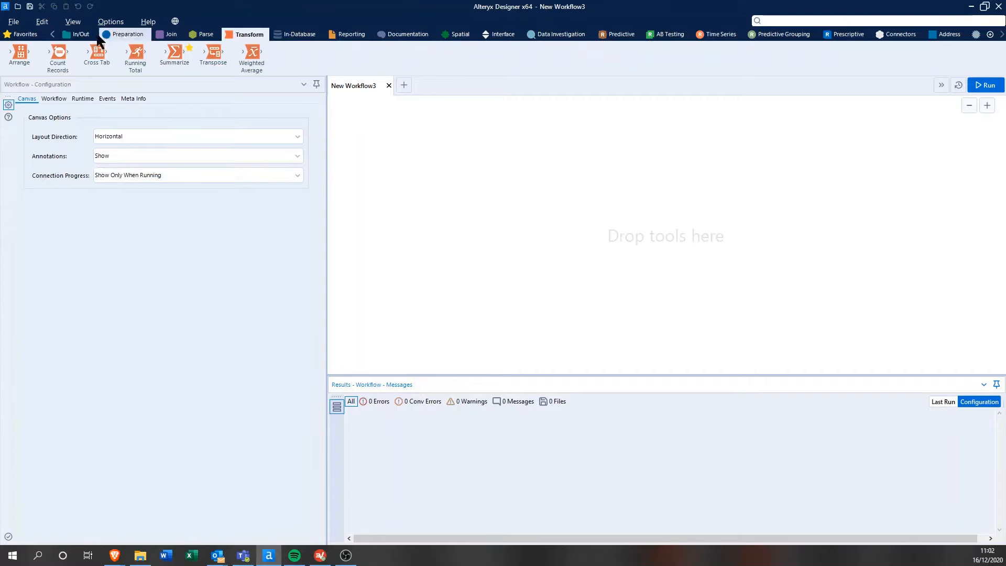
Step: Place an Input Data tool from the Favorites tools on the empty workflow canvas
left_click(30, 34)
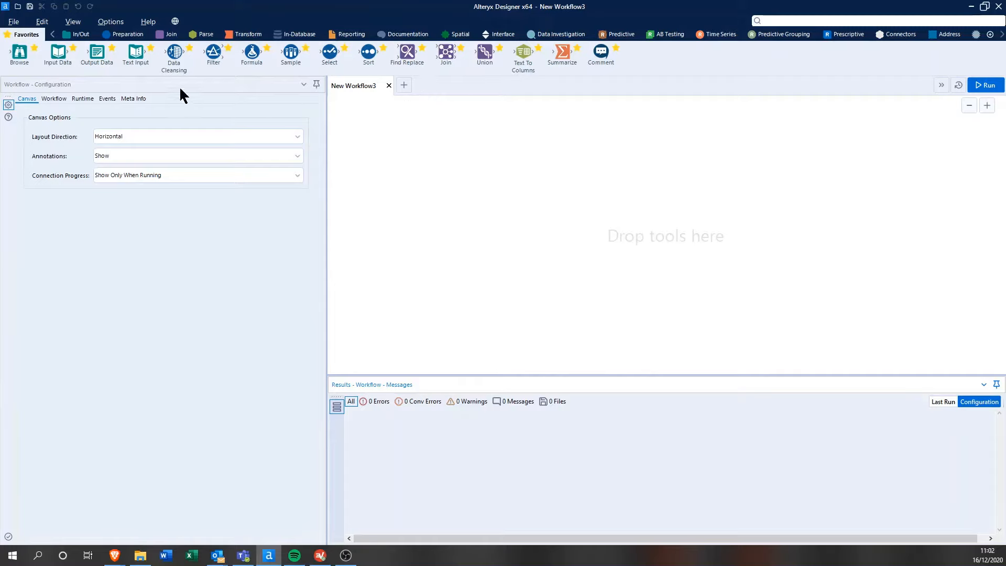
mouse_move(57, 52)
left_mouse_down()
mouse_move(81, 59)
mouse_move(59, 59)
left_mouse_up()
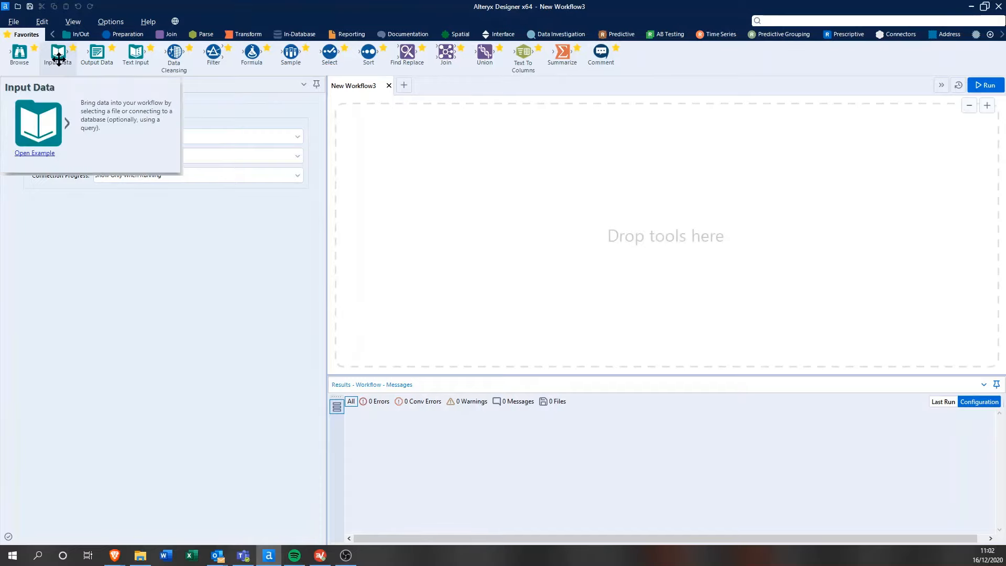
left_click_drag(58, 59, 379, 183)
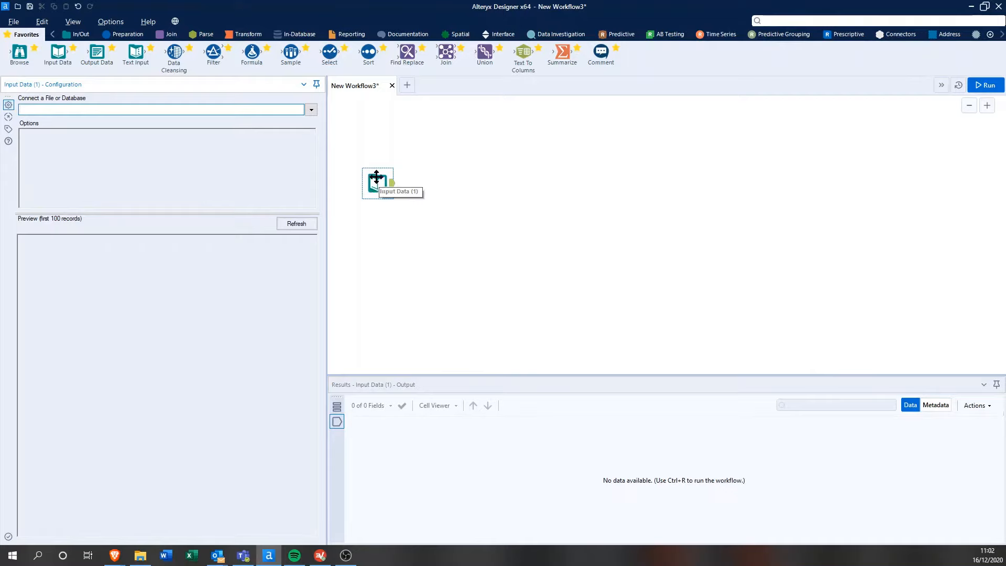
left_click(379, 185)
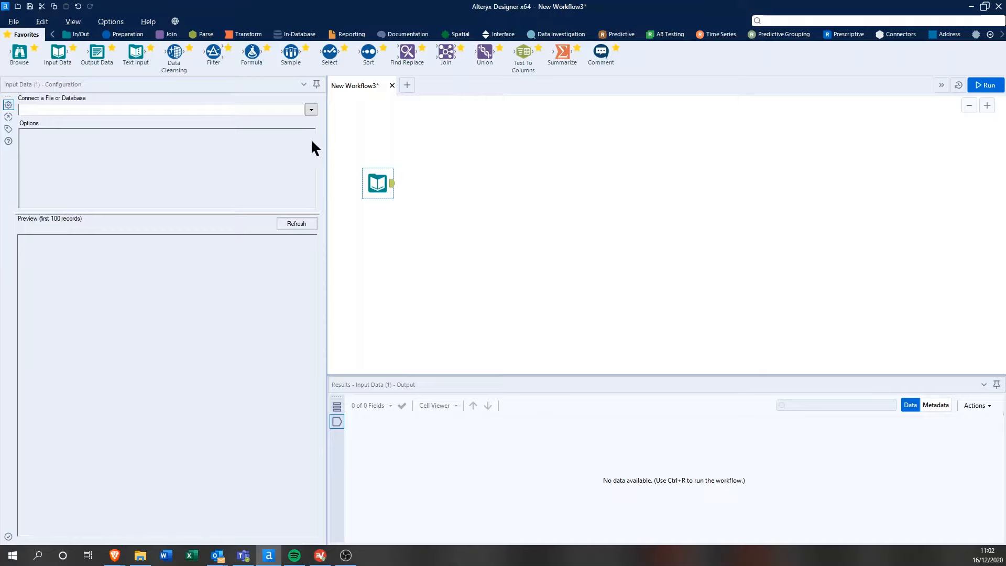
Step: Connect the Input Data tool to the file Customers.csv in the Designer folder
left_click(308, 110)
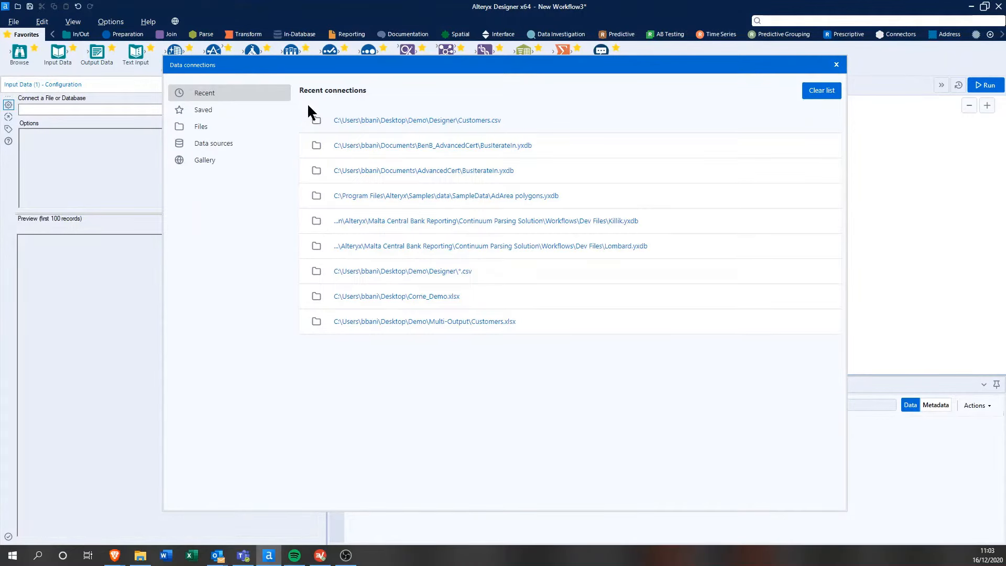
left_click(229, 129)
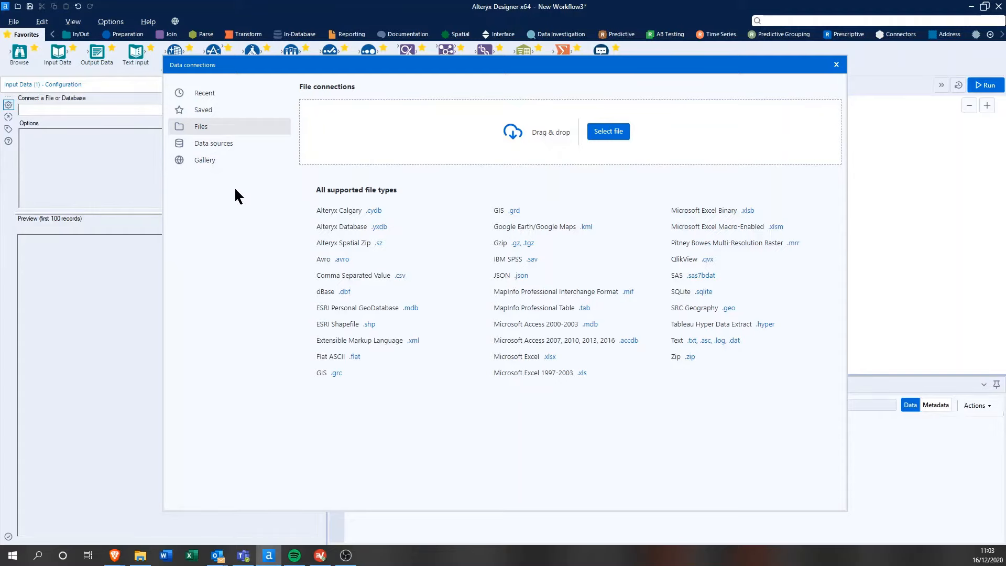
left_click(238, 147)
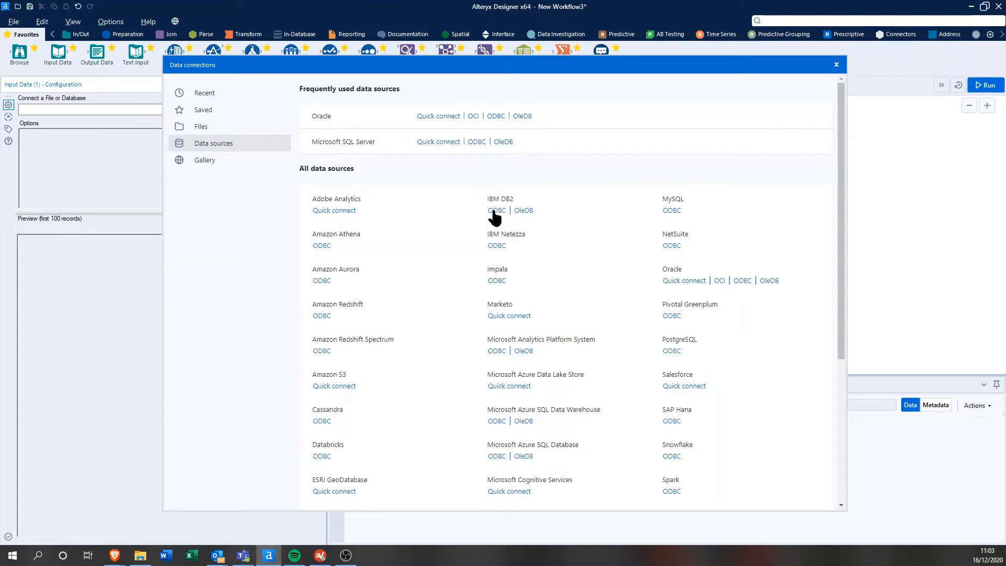
left_click(224, 129)
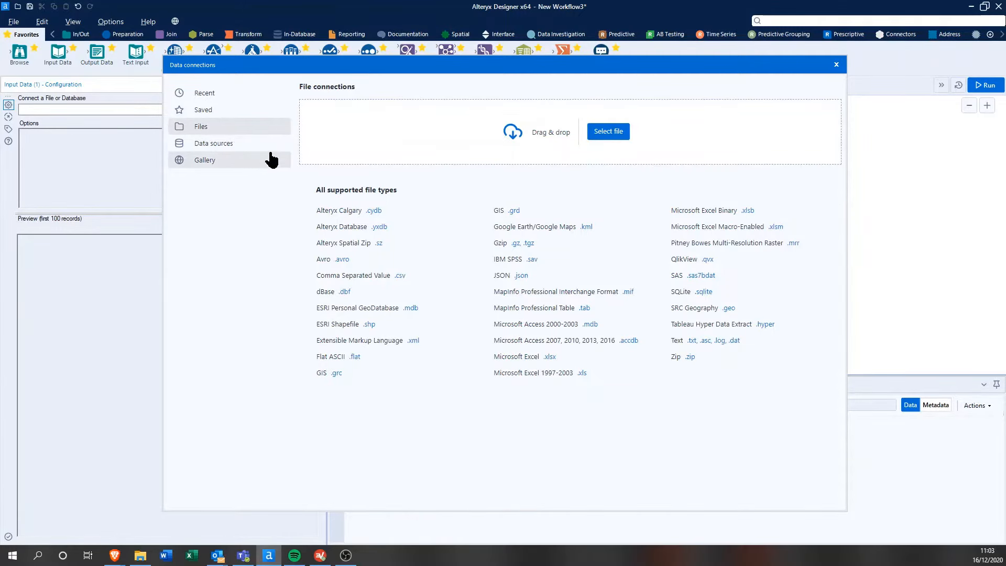
left_click(597, 135)
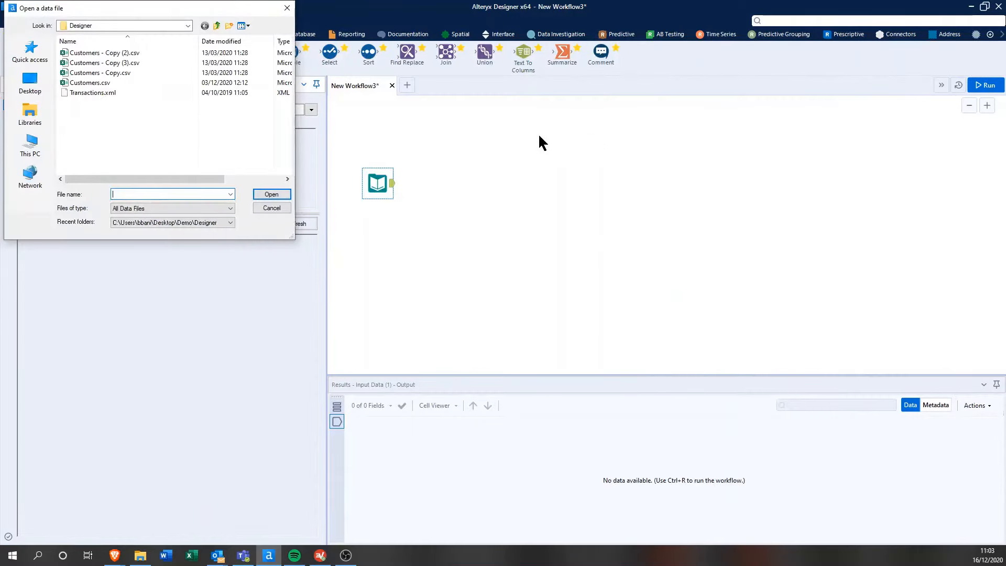
left_click_drag(197, 10, 674, 121)
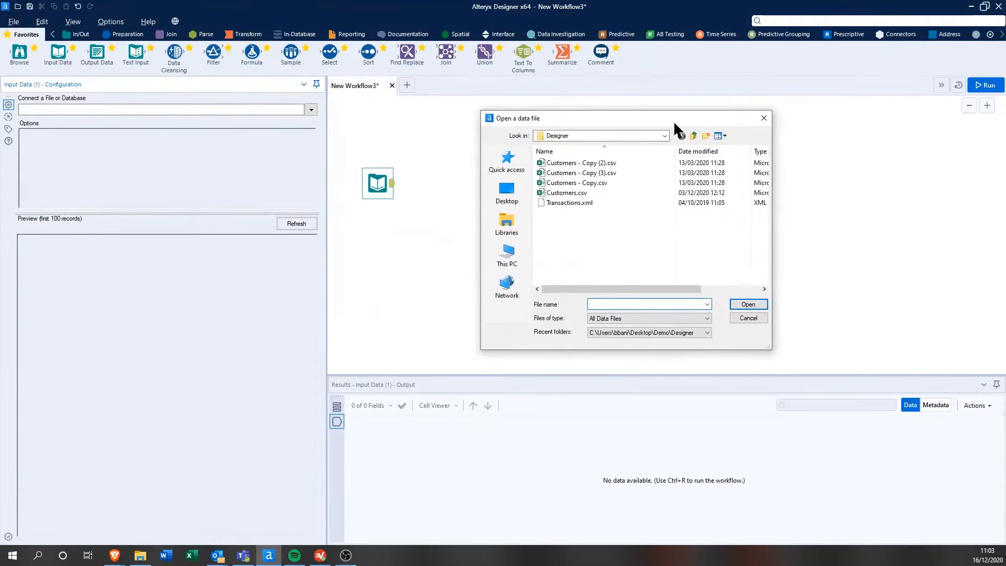
left_click(599, 193)
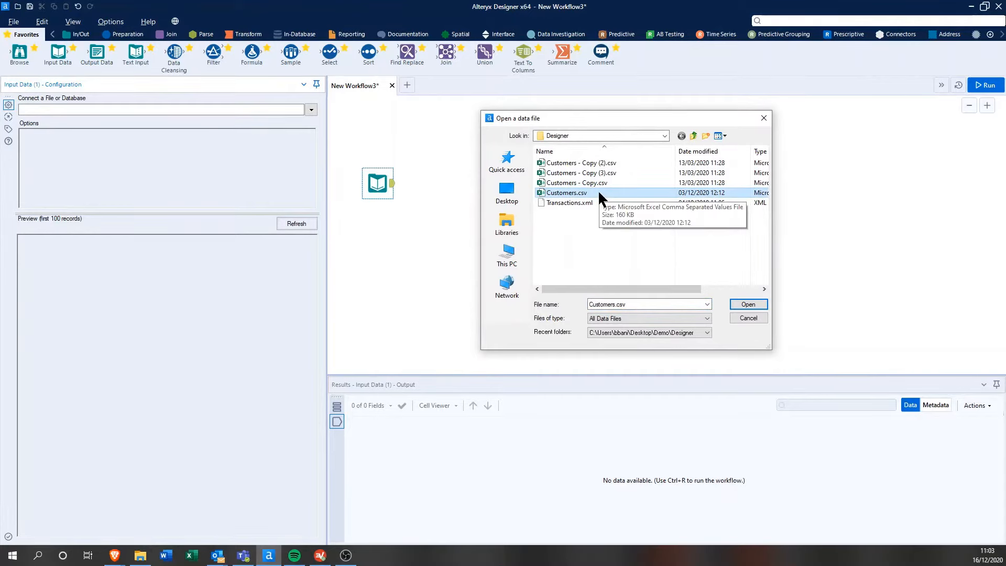
left_click(749, 305)
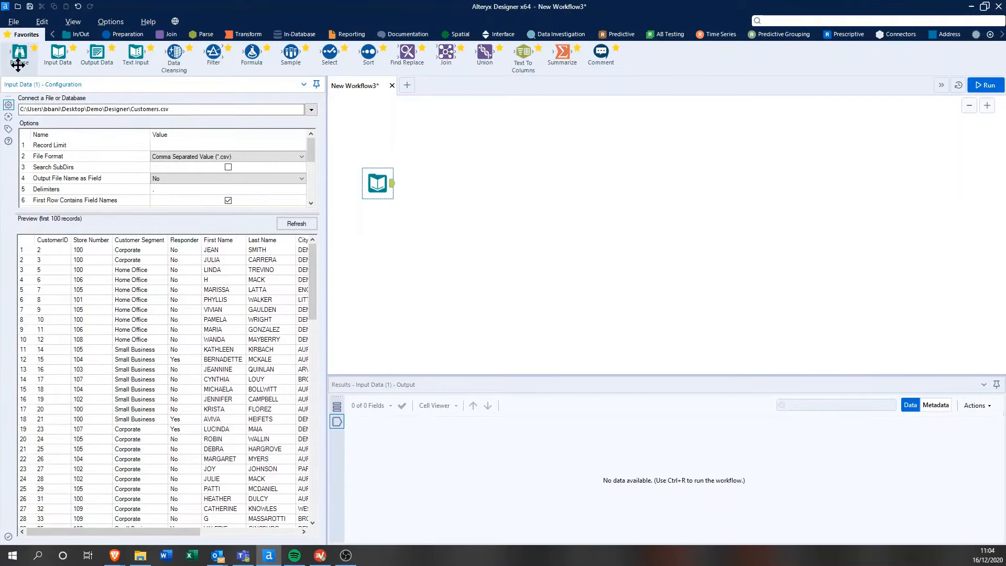
Step: Add a Browse tool to the canvas, connected to the output of the Customers.csv input
mouse_move(14, 68)
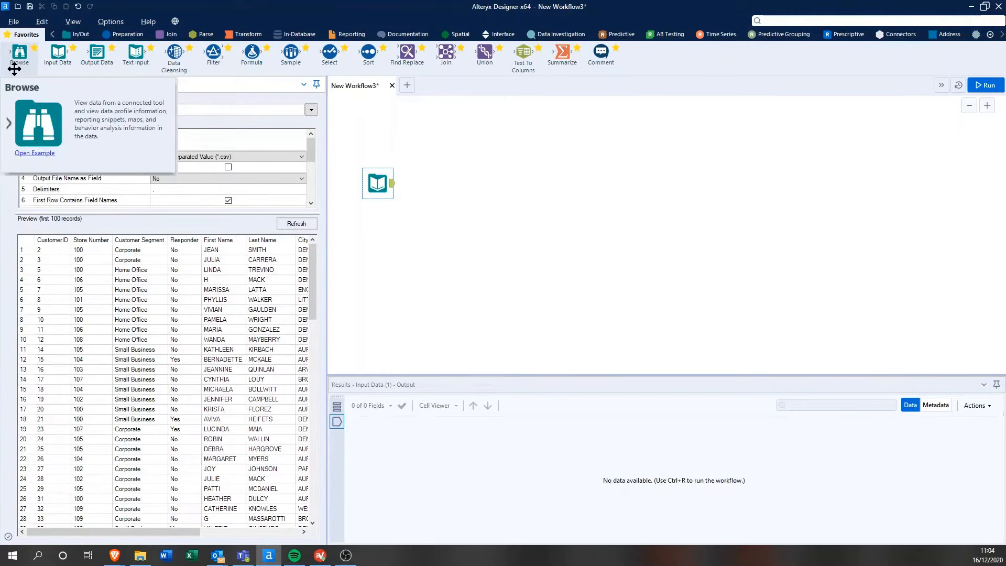
left_click_drag(14, 68, 464, 188)
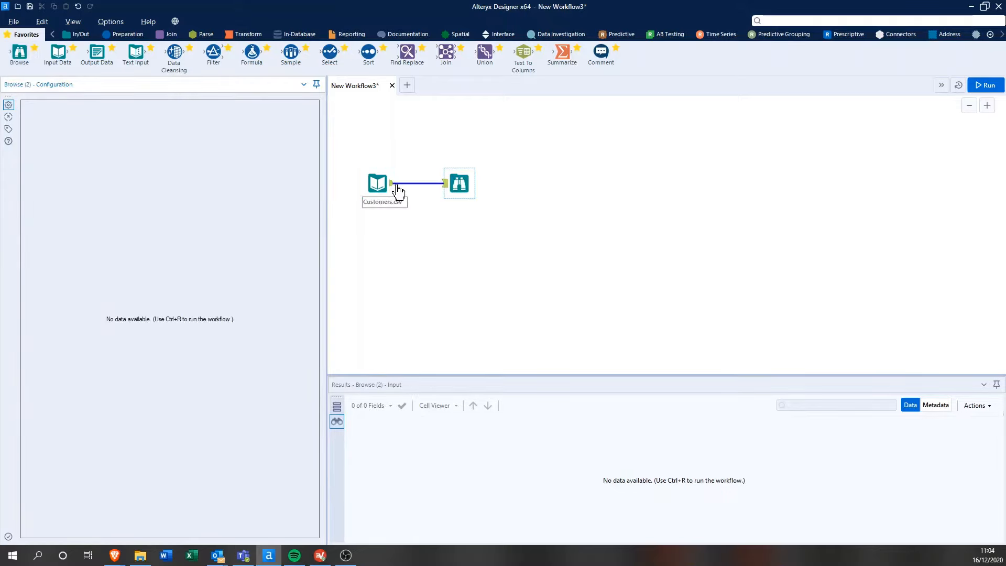
Step: Remove the connection between the Customers.csv input and the Browse tool, redraw it, and place the Browse tool back near the input
scroll(398, 192, "up", 2)
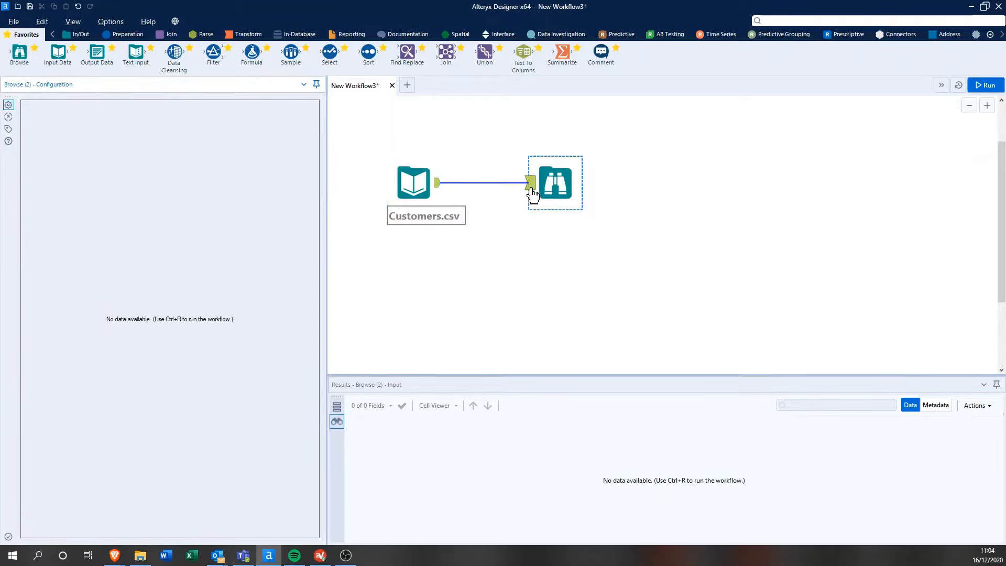
left_click(475, 182)
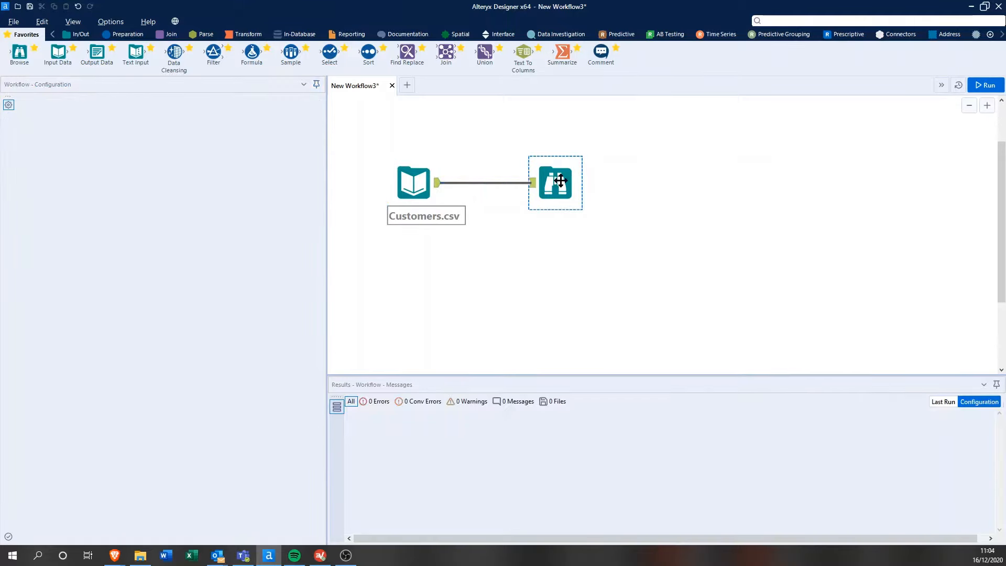
left_click_drag(560, 181, 787, 180)
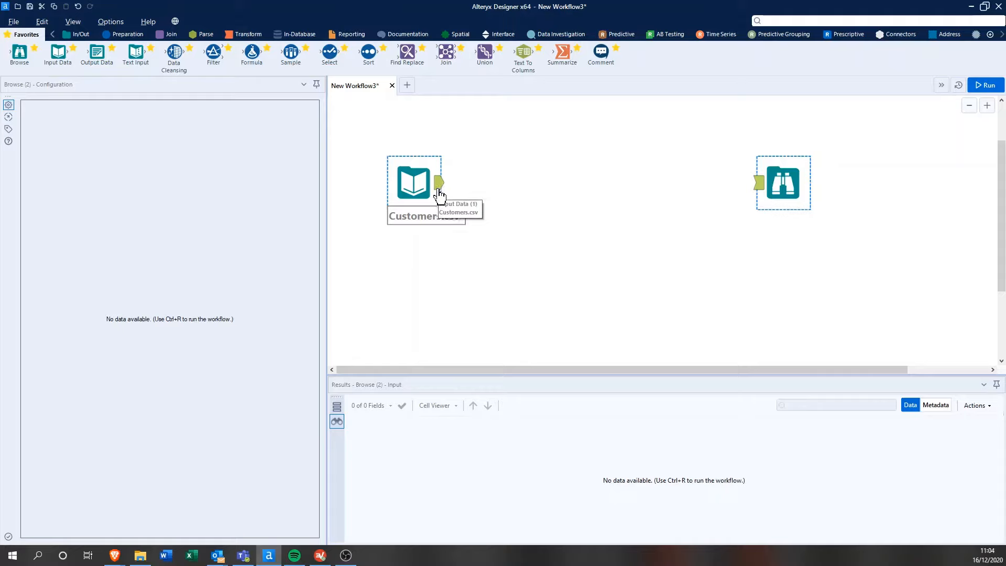
left_click_drag(439, 195, 781, 176)
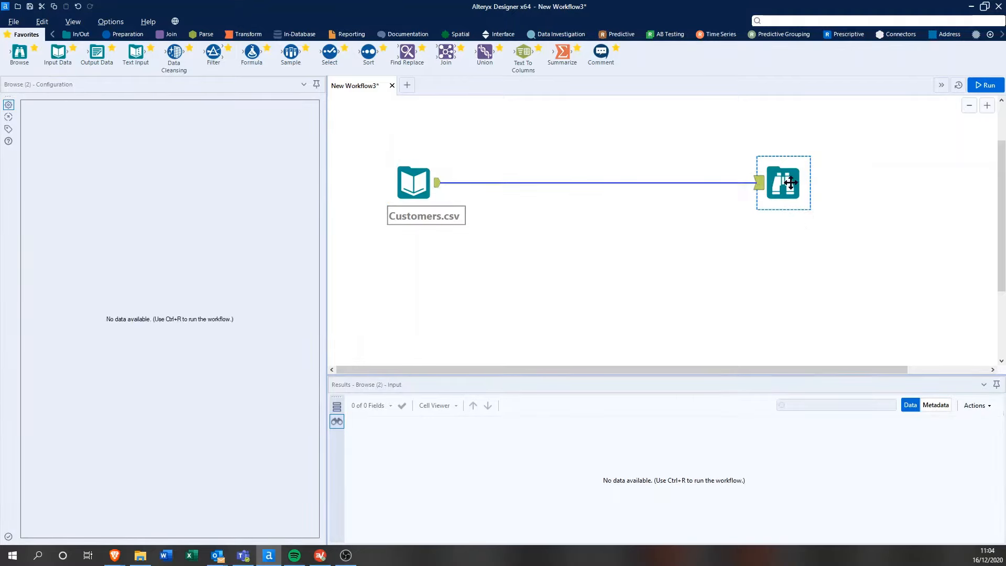
left_click_drag(787, 182, 580, 183)
scroll(576, 197, "down", 3)
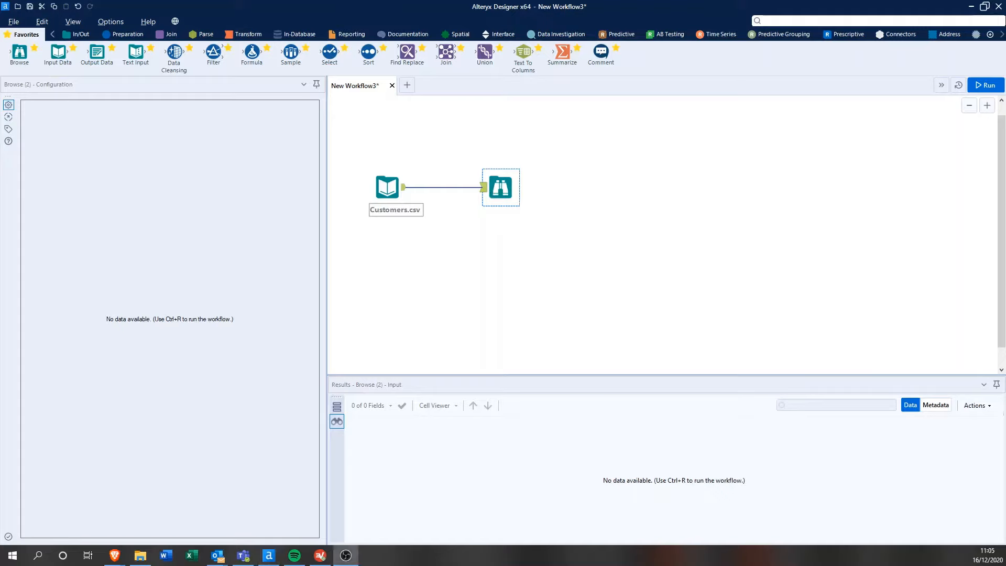
Step: Run the workflow and examine the Browse tool's data profiles for the Customer Segment and City fields
left_click(989, 86)
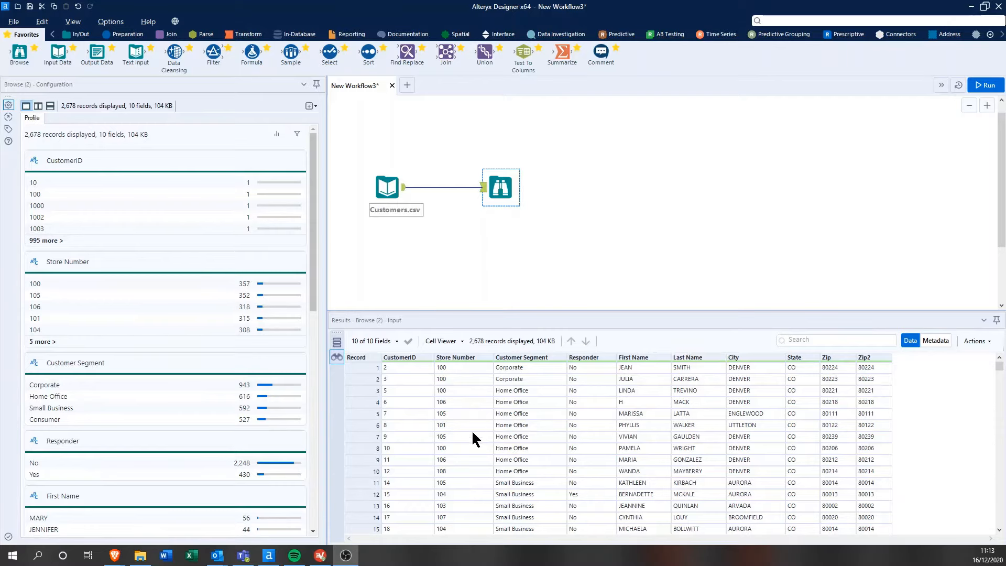
left_click(555, 404)
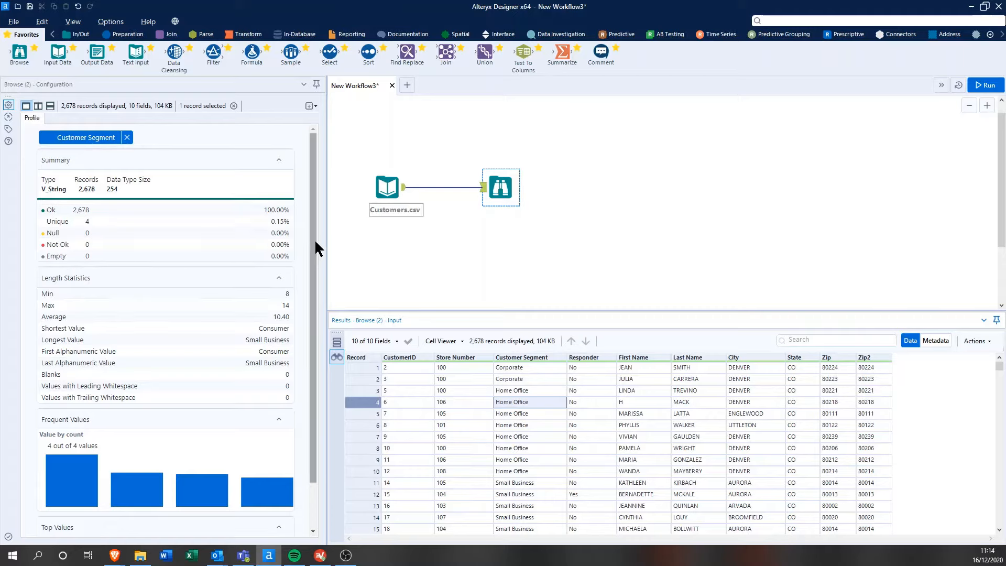
left_click_drag(314, 246, 313, 297)
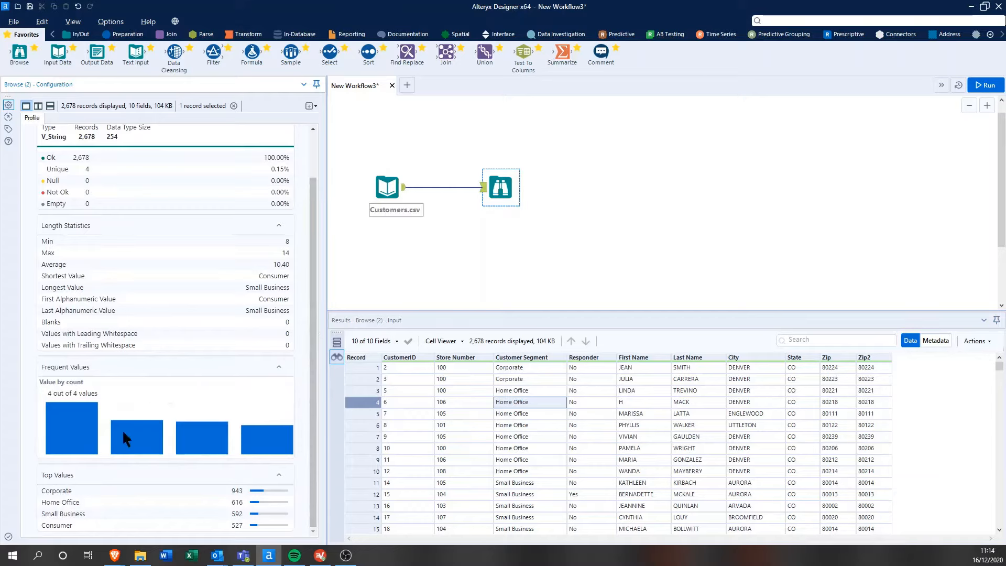
mouse_move(130, 430)
mouse_move(80, 422)
left_click_drag(736, 378, 873, 380)
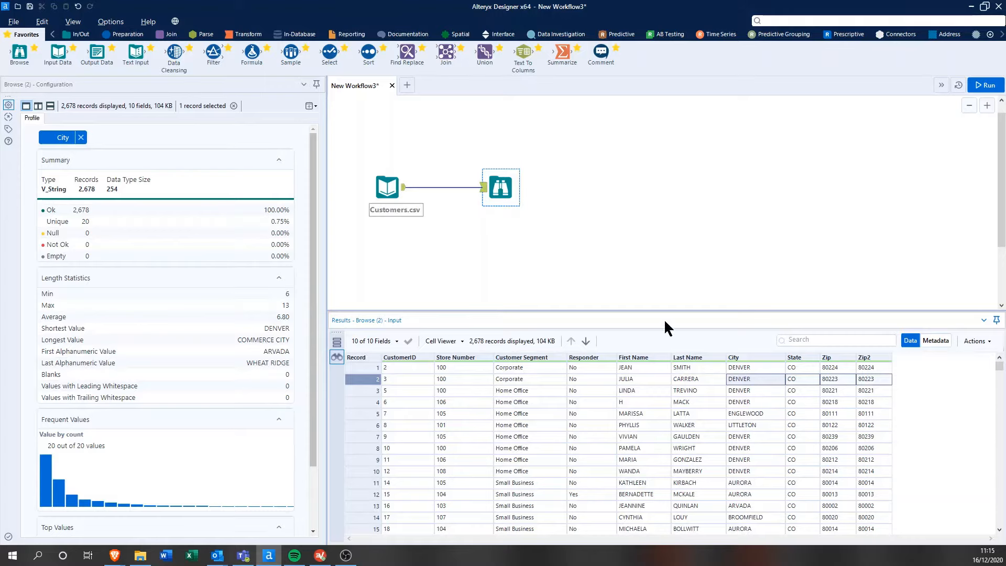
Step: Move the Browse tool farther from the input and insert a Select tool on the connection between them
left_click_drag(504, 188, 736, 187)
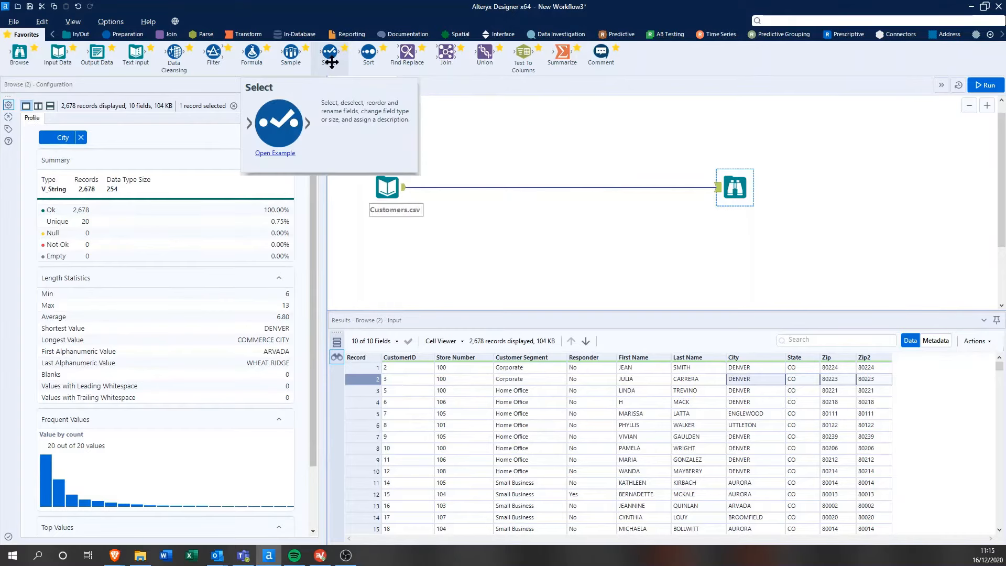
left_click_drag(331, 61, 478, 194)
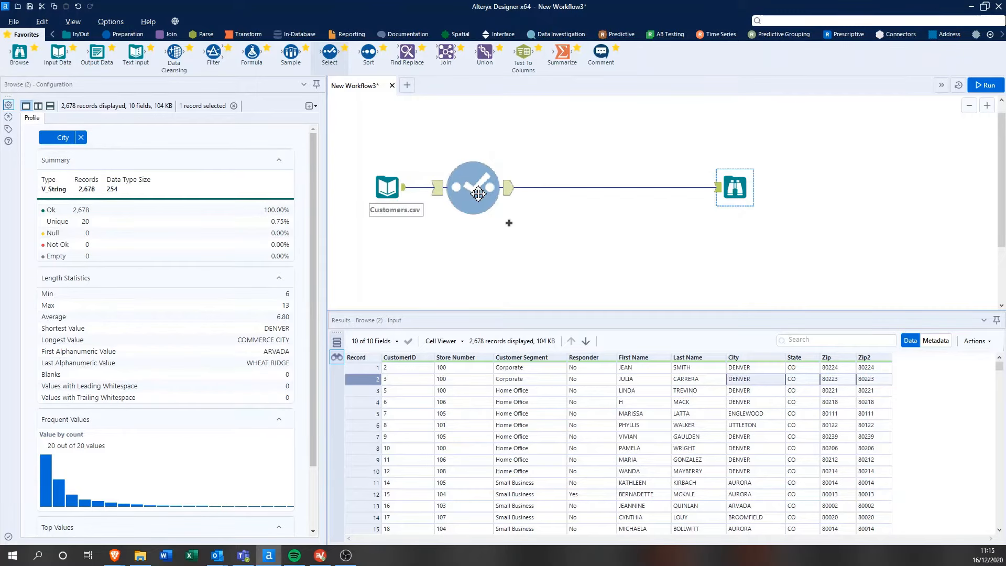
left_click_drag(478, 193, 472, 186)
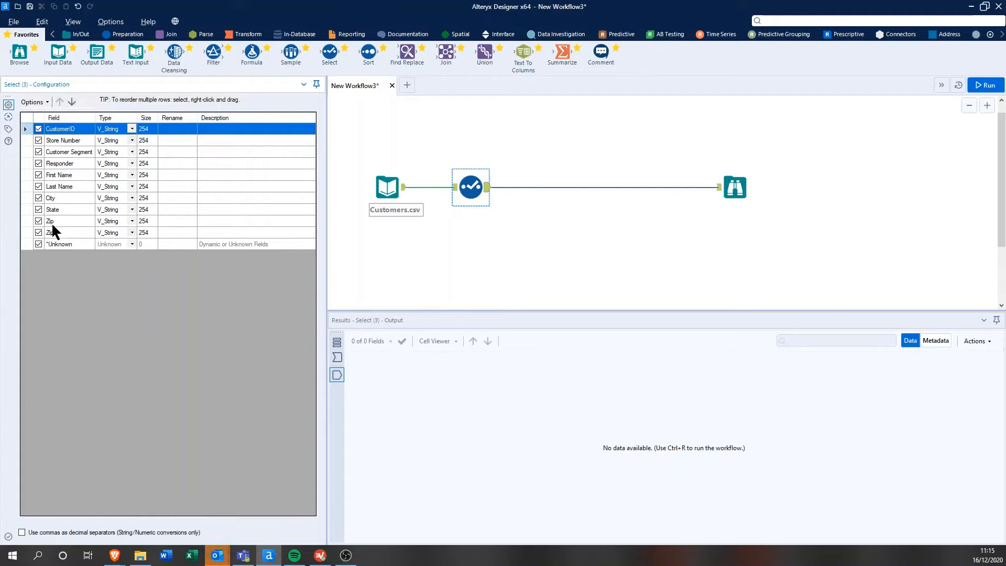
Step: Exclude the City, State, Zip and Zip2 fields in the Select tool
left_click(39, 198)
left_click(38, 209)
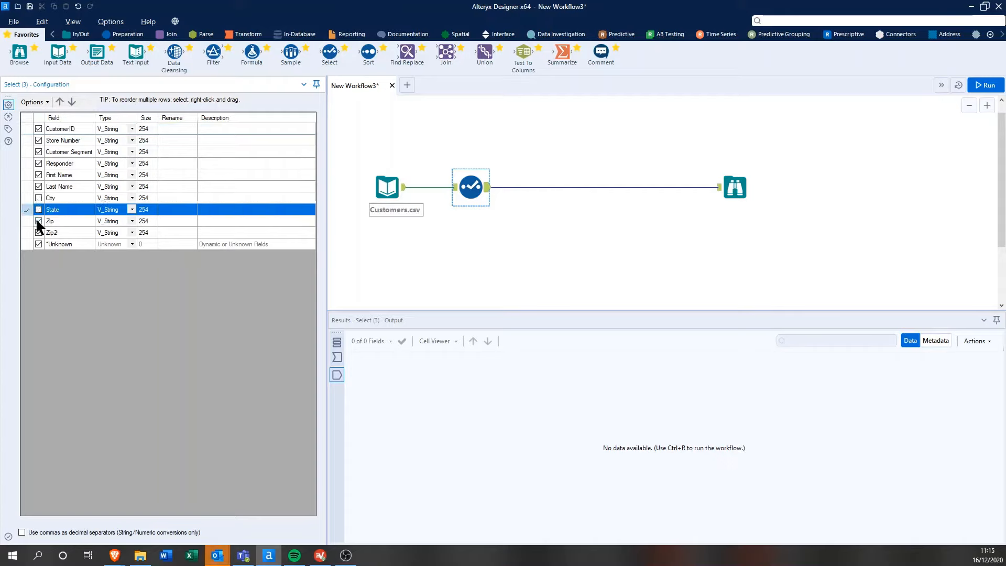
left_click(40, 220)
left_click(39, 231)
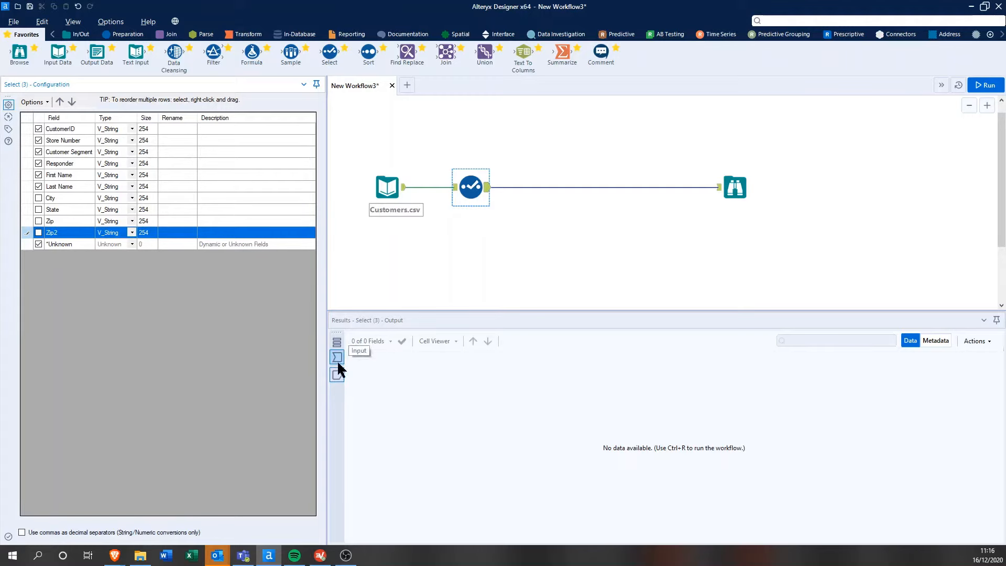
Step: Show the data entering the Select tool and exclude its *Unknown field
left_click(454, 187)
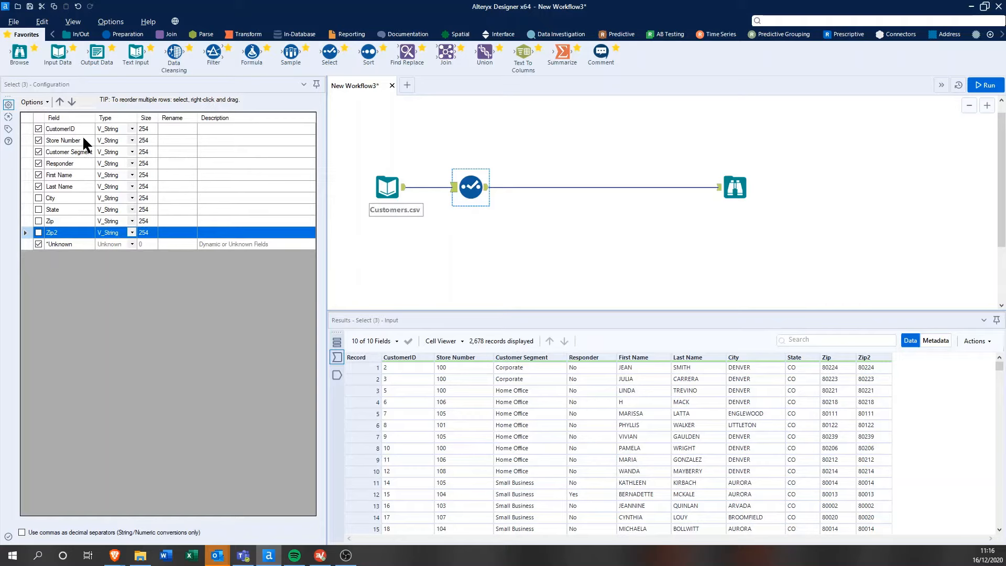
left_click_drag(83, 131, 81, 241)
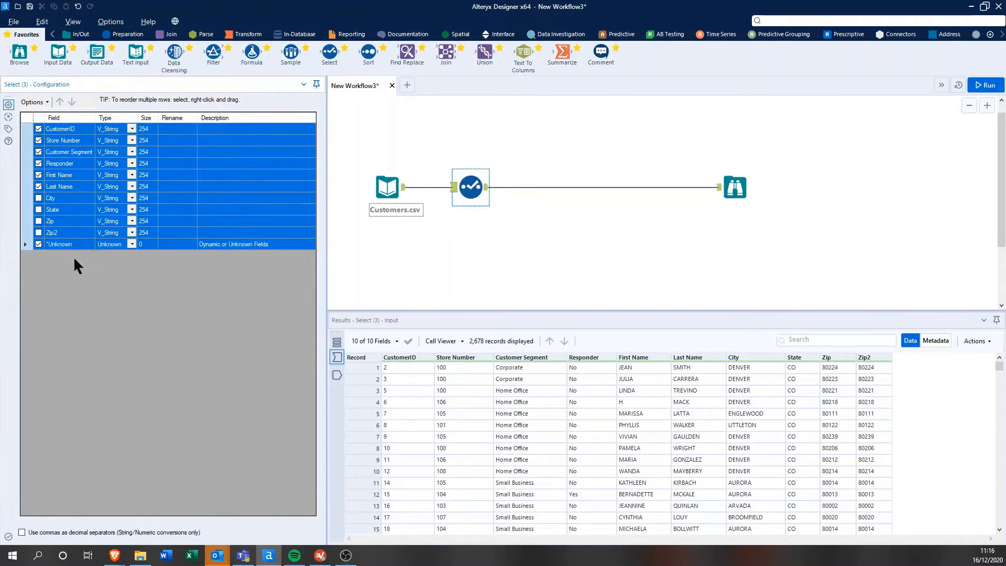
left_click(73, 232)
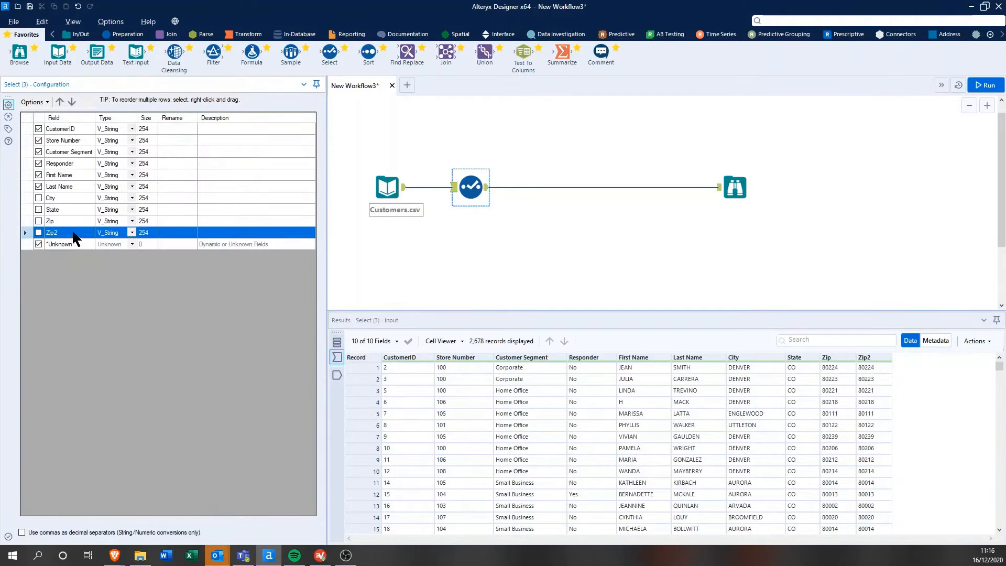
left_click(39, 244)
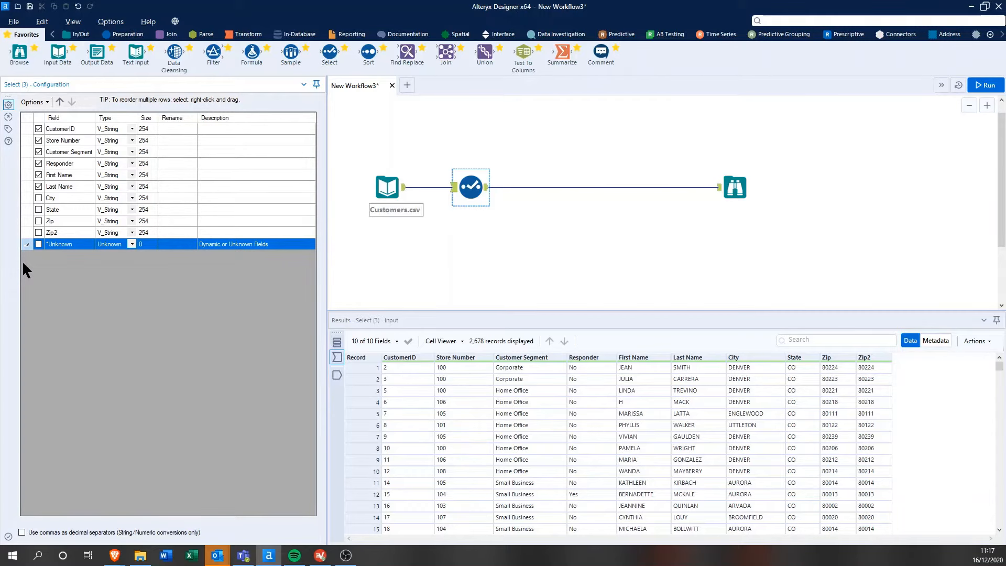
Step: Run the workflow again and show the Select tool's configuration and input data
left_click(978, 88)
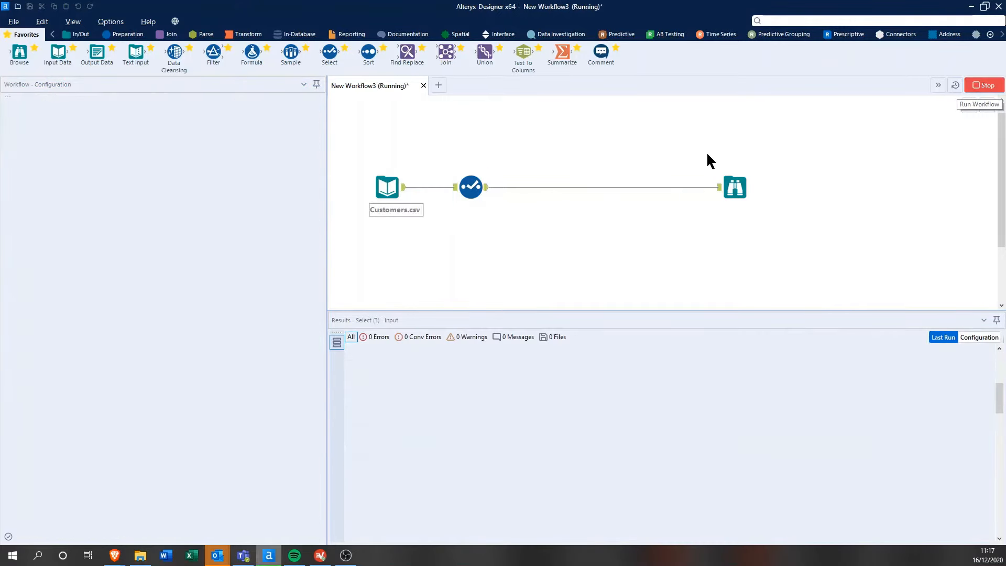
left_click(464, 190)
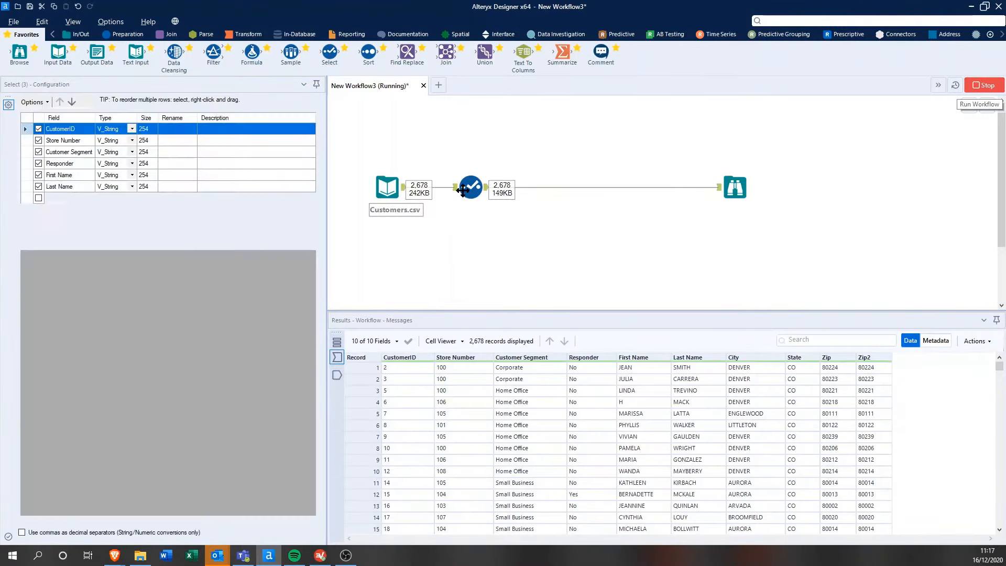
scroll(464, 190, "up", 3)
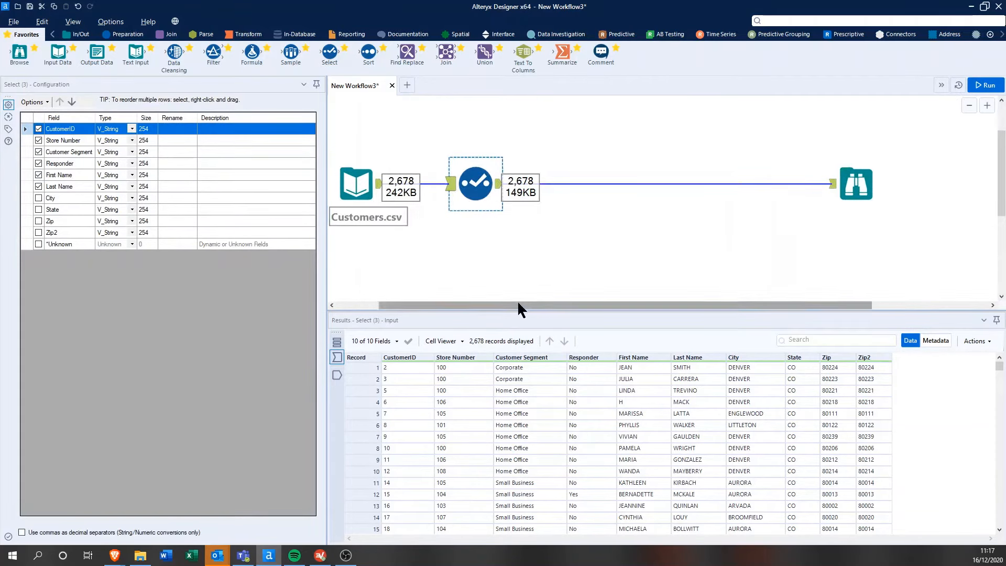
Step: Compare the data entering the Select tool with the data leaving it
left_click_drag(517, 305, 483, 306)
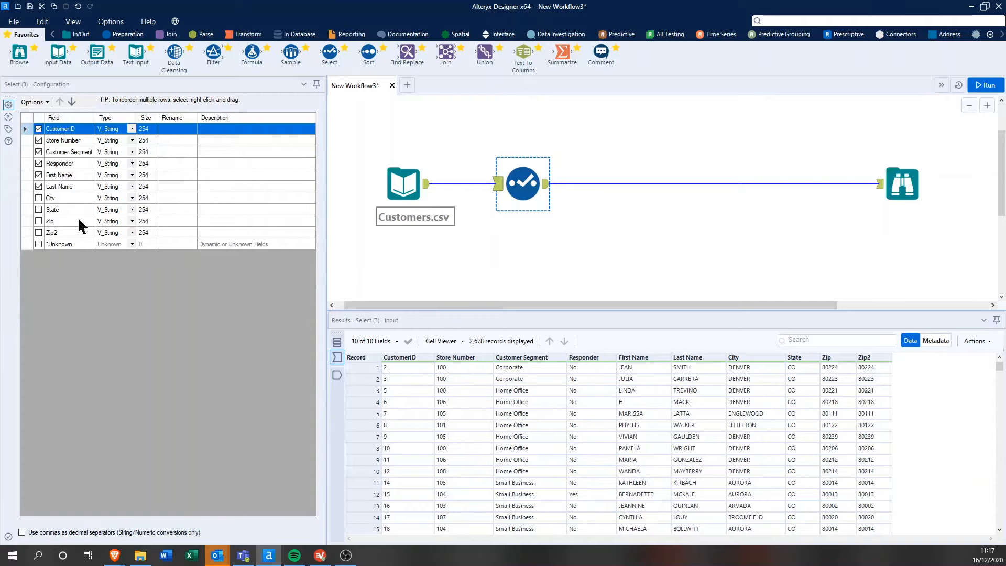
left_click(547, 184)
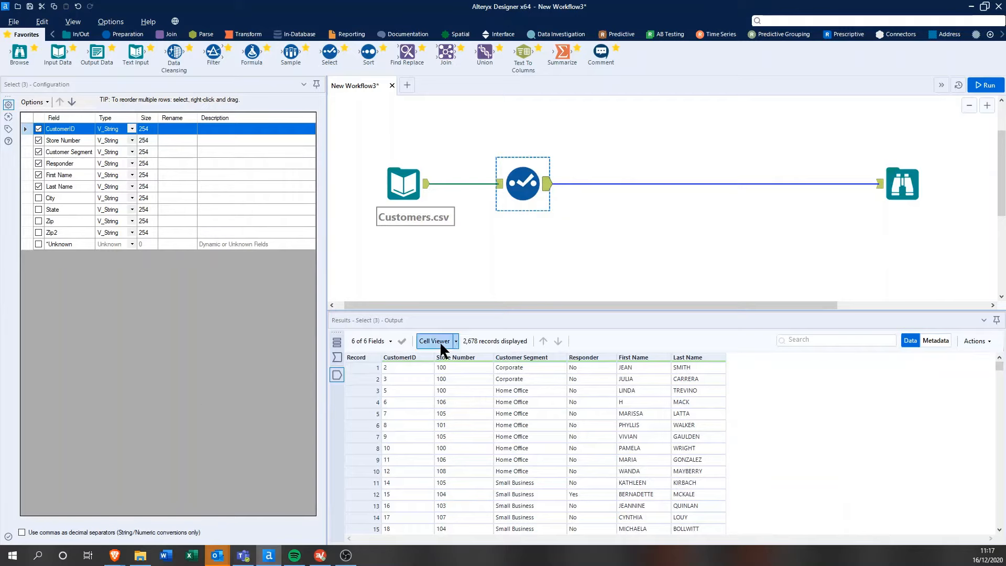
left_click(499, 184)
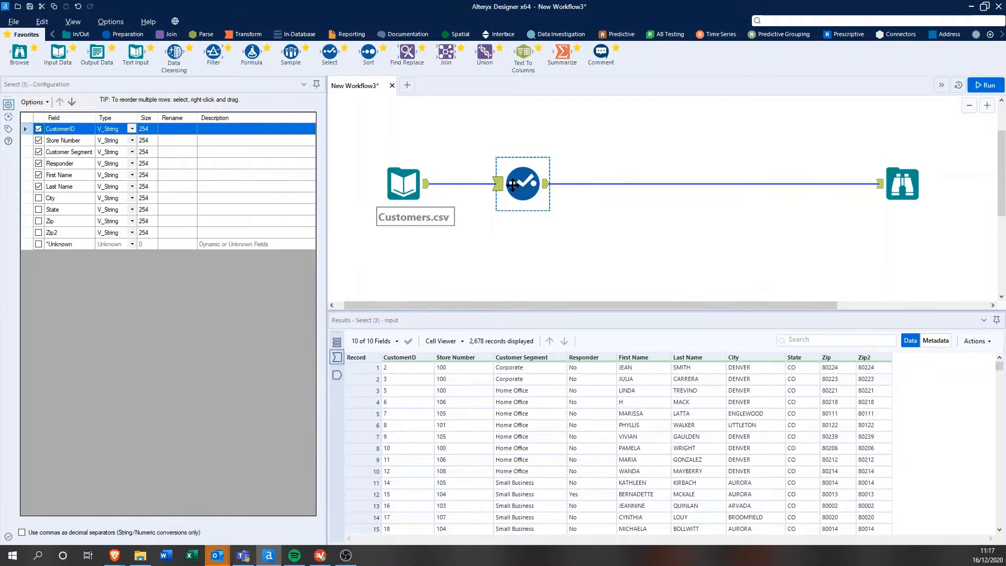
left_click(547, 187)
left_click(498, 185)
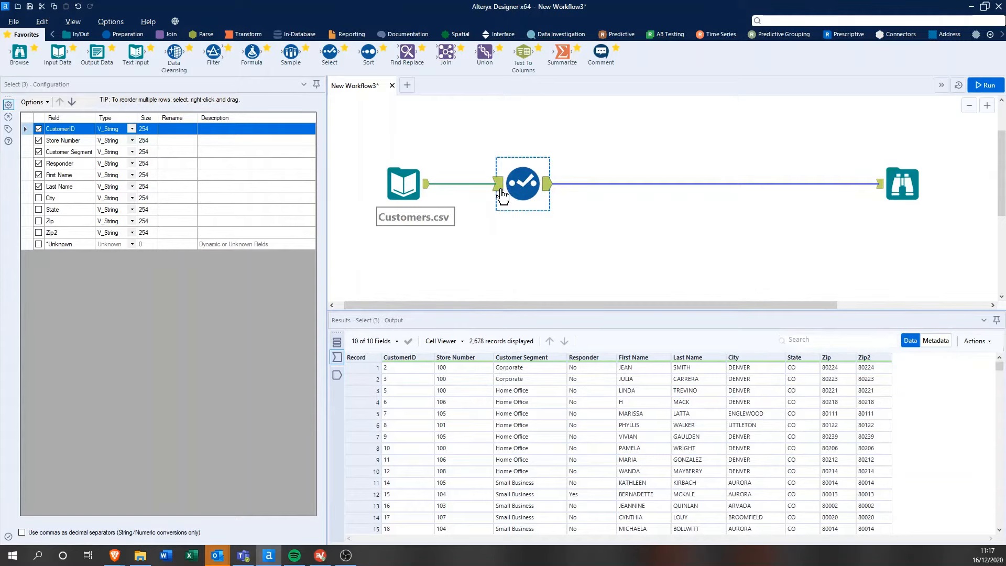
left_click(545, 188)
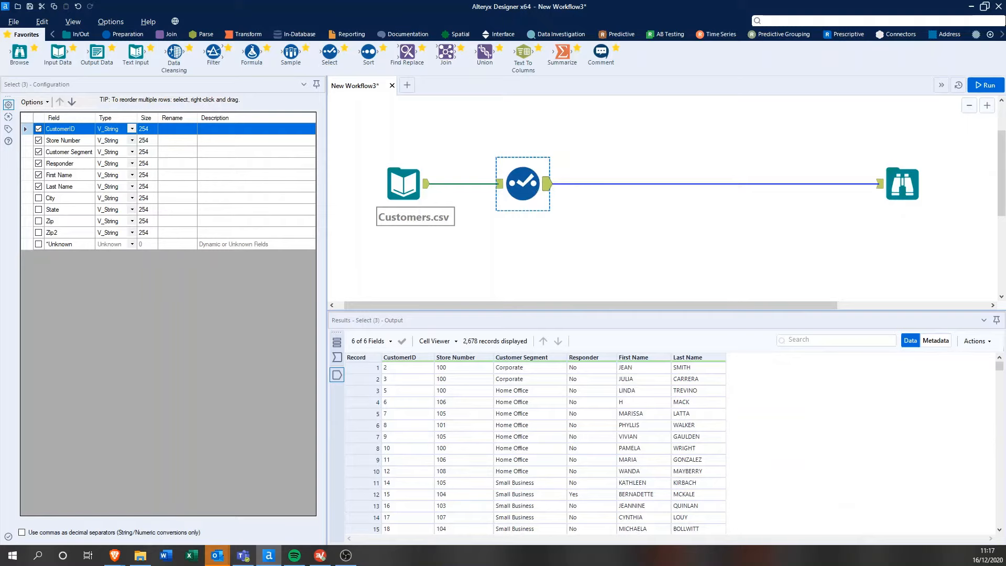
key("alt+Tab")
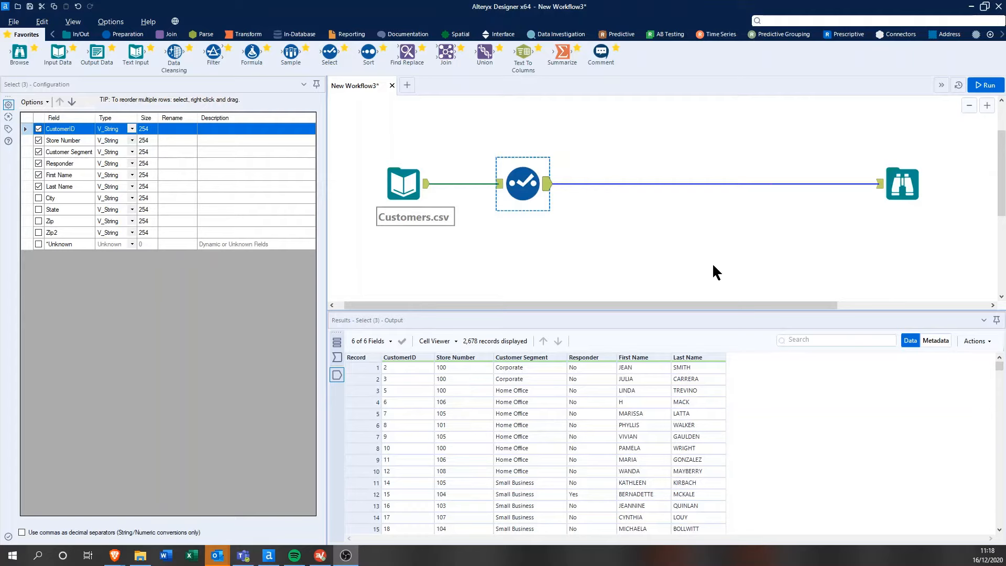
Step: Examine the data types available for CustomerID in the Select tool against the CustomerID and Store Number values in the results
left_click(133, 129)
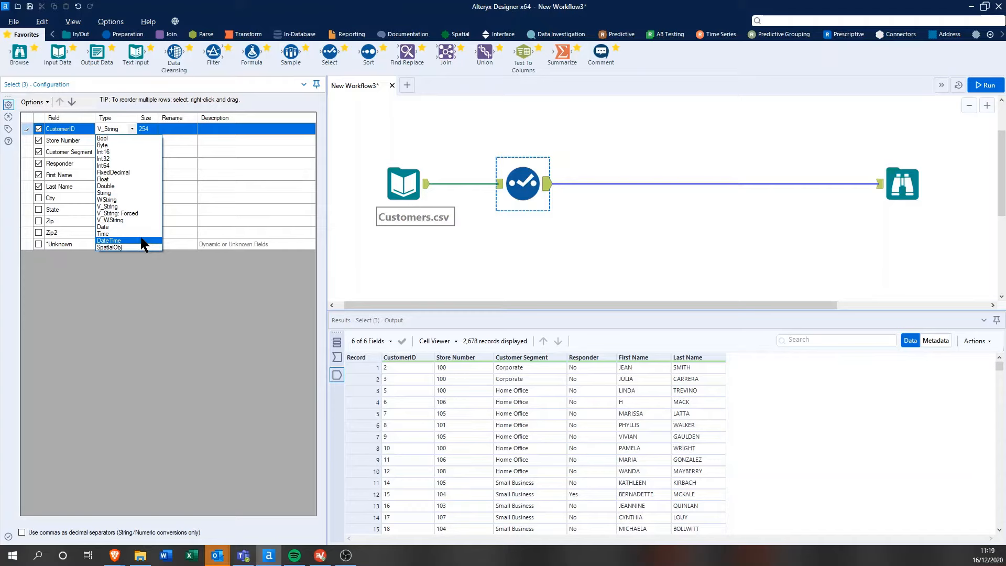
left_click(131, 130)
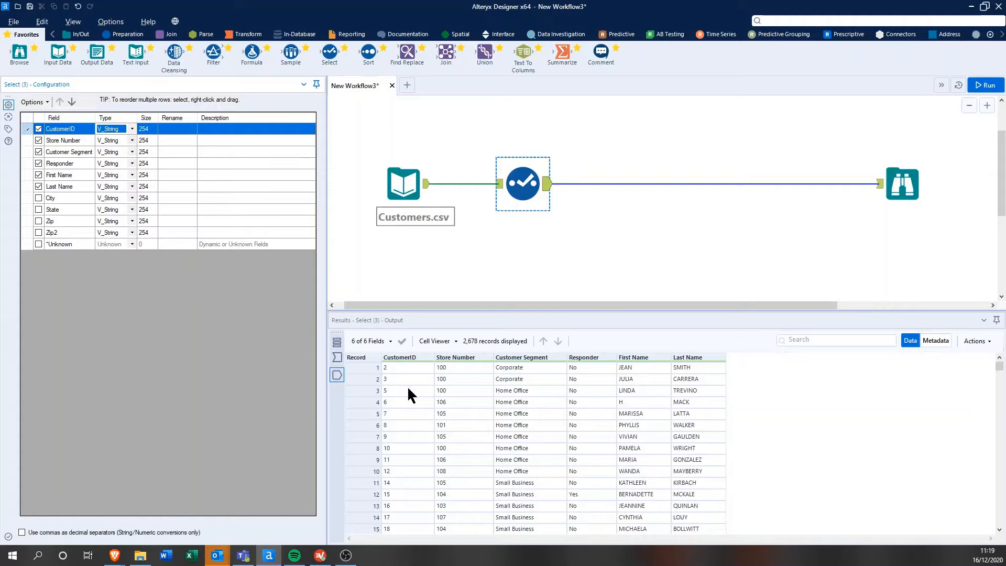
left_click_drag(411, 377, 453, 439)
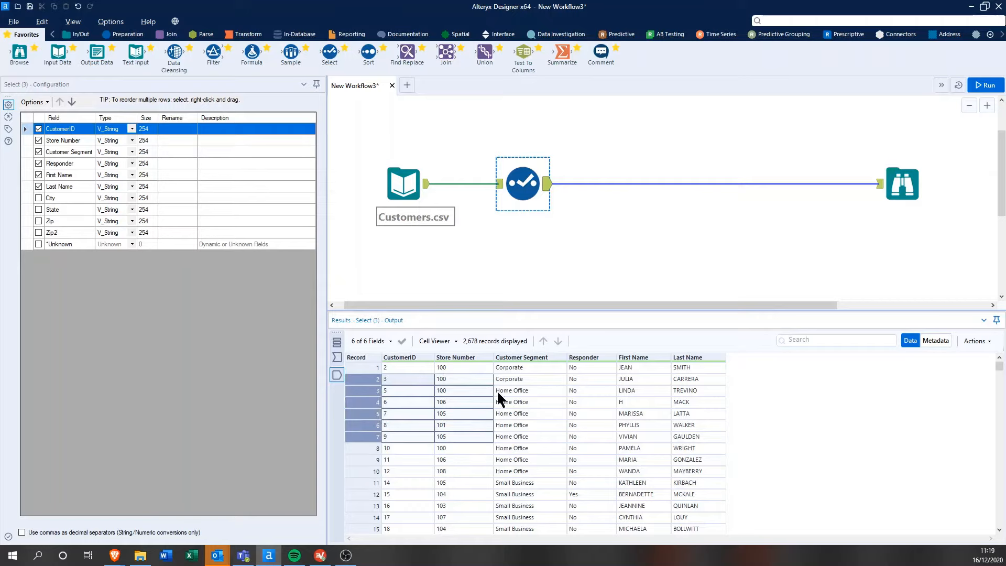
left_click(132, 129)
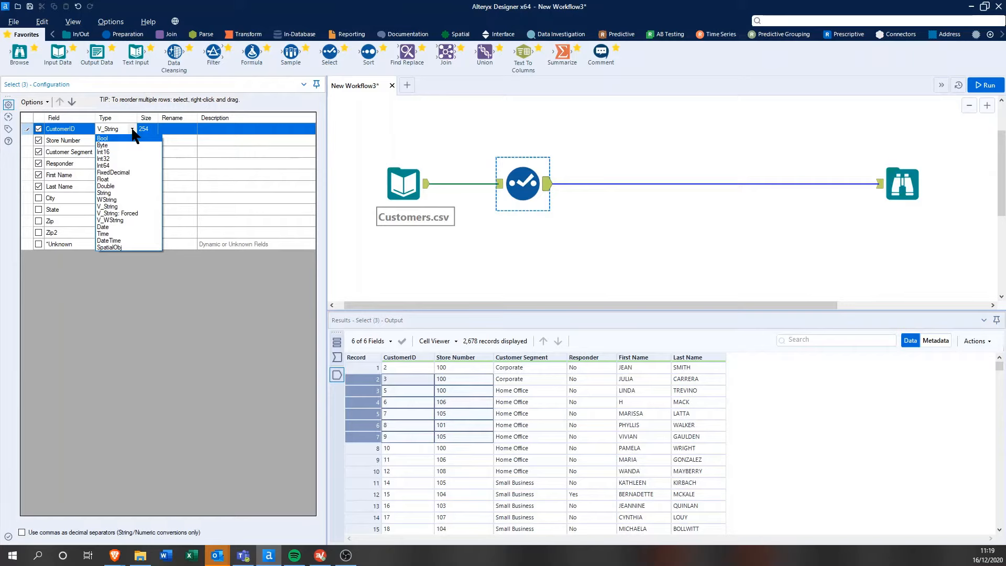
left_click(132, 130)
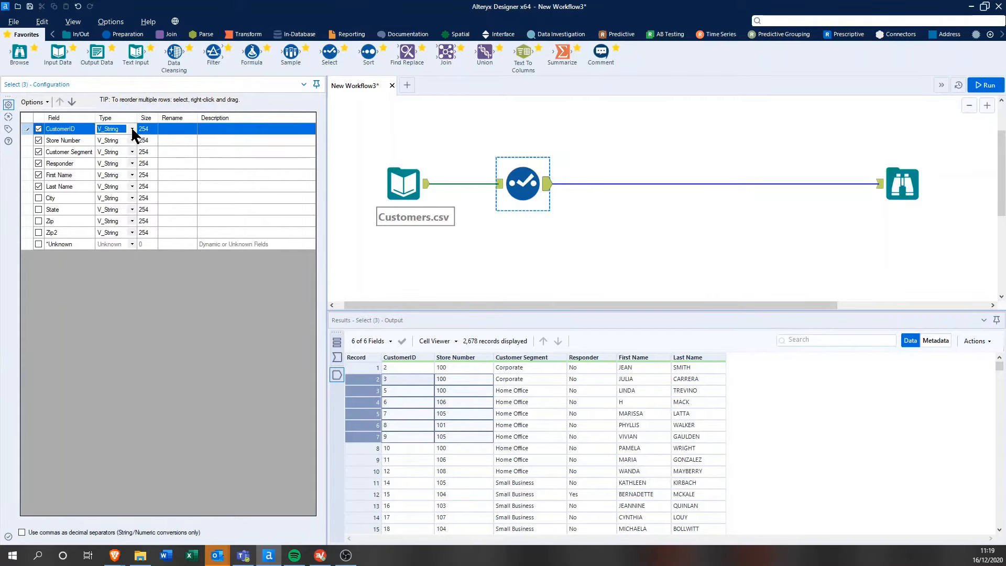
Step: Insert an Auto Field tool on the connection between the Select and Browse tools and run the workflow
left_click(131, 35)
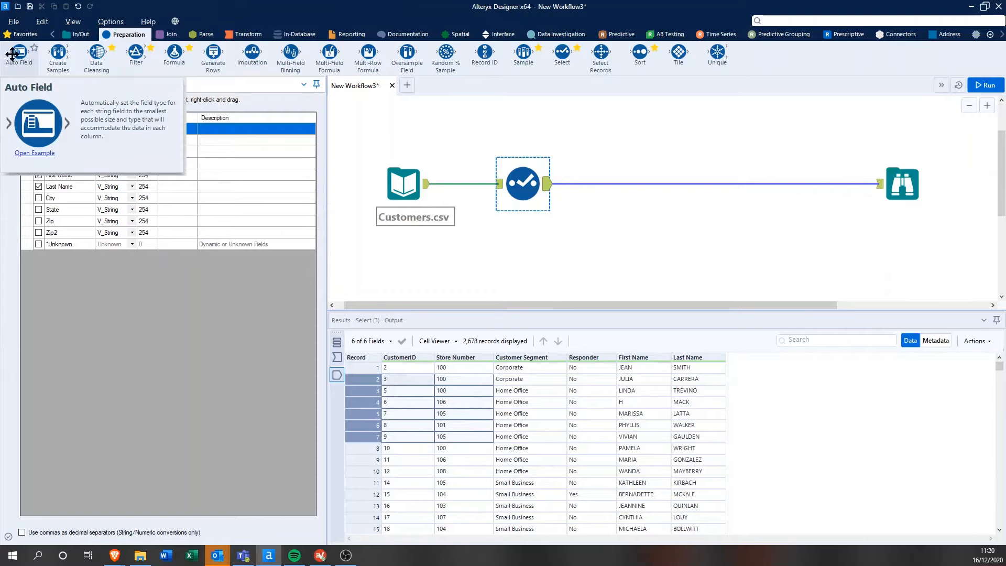
left_click_drag(9, 54, 645, 189)
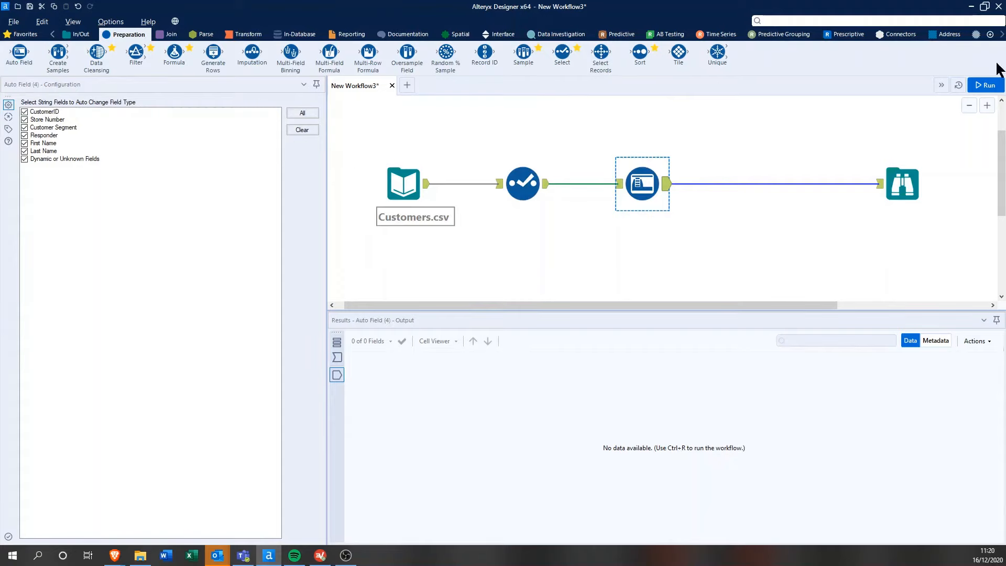
left_click(995, 87)
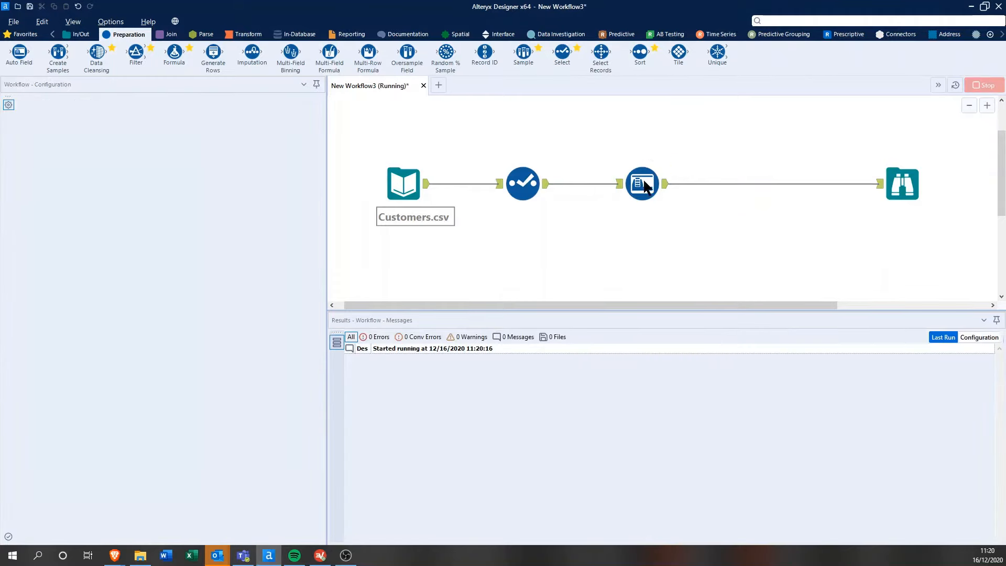
left_click(617, 187)
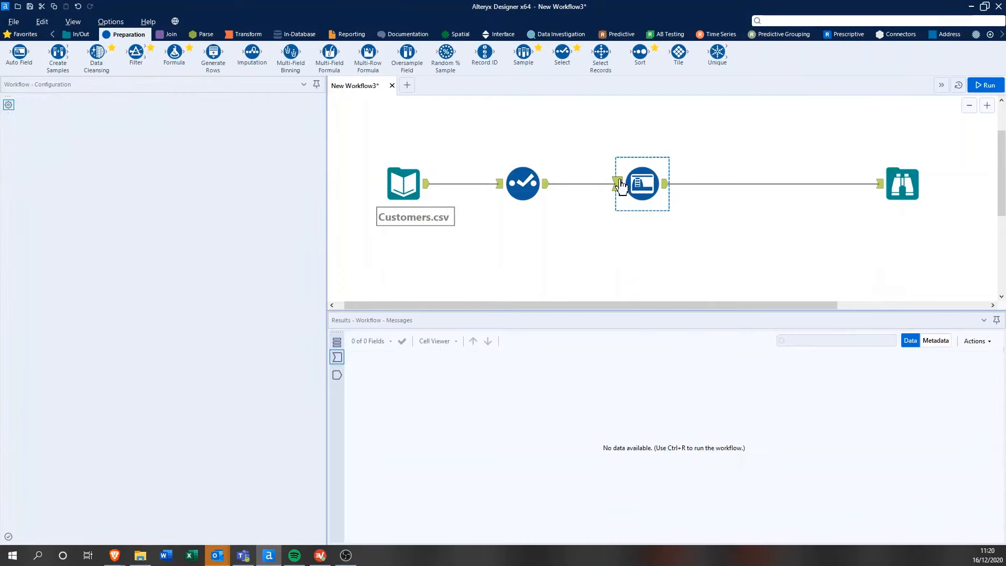
left_click(988, 87)
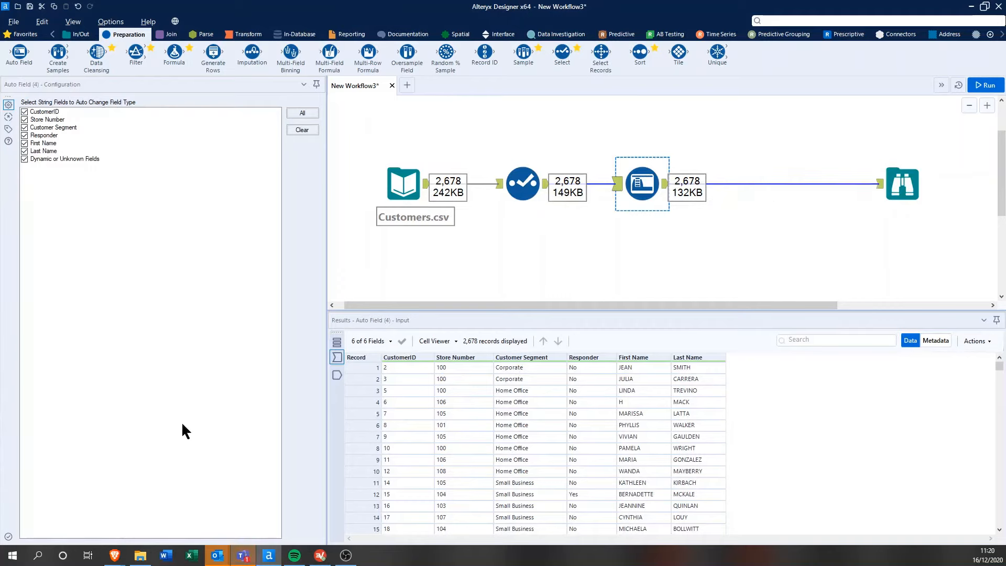
Step: Compare the Auto Field tool's input and output metadata, and review the First Name and Last Name values in its output data
left_click(336, 376)
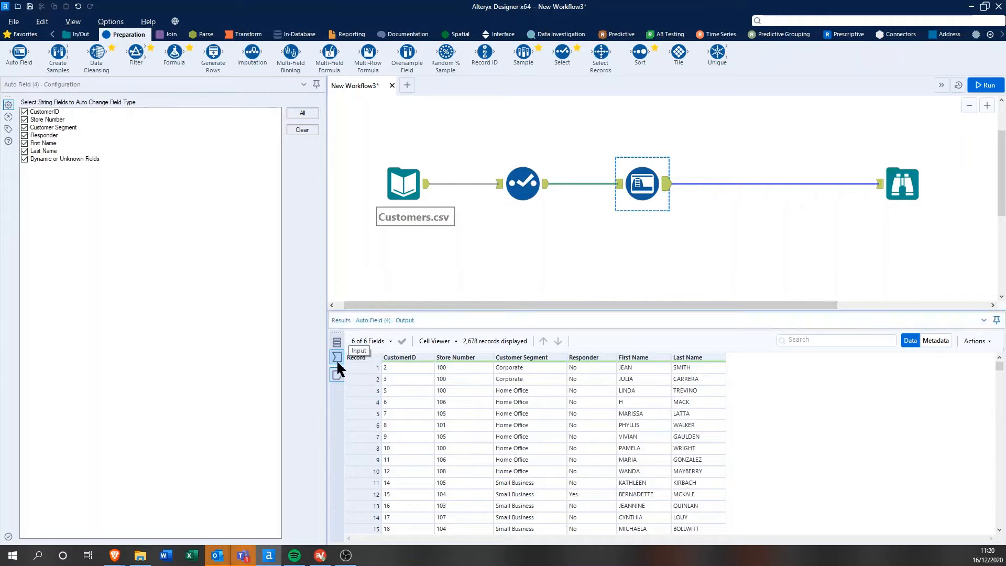
left_click(337, 360)
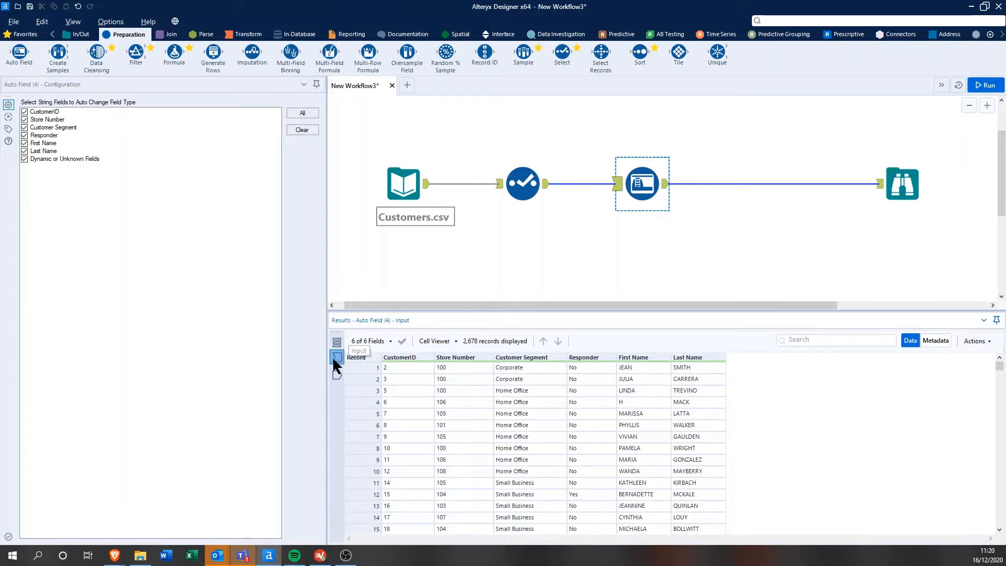
left_click(933, 341)
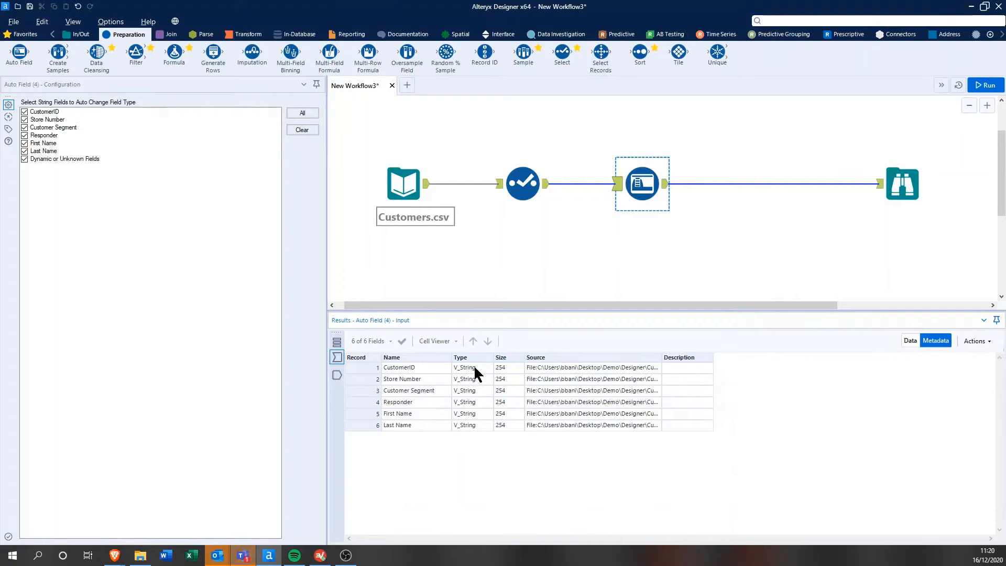
left_click_drag(474, 367, 471, 430)
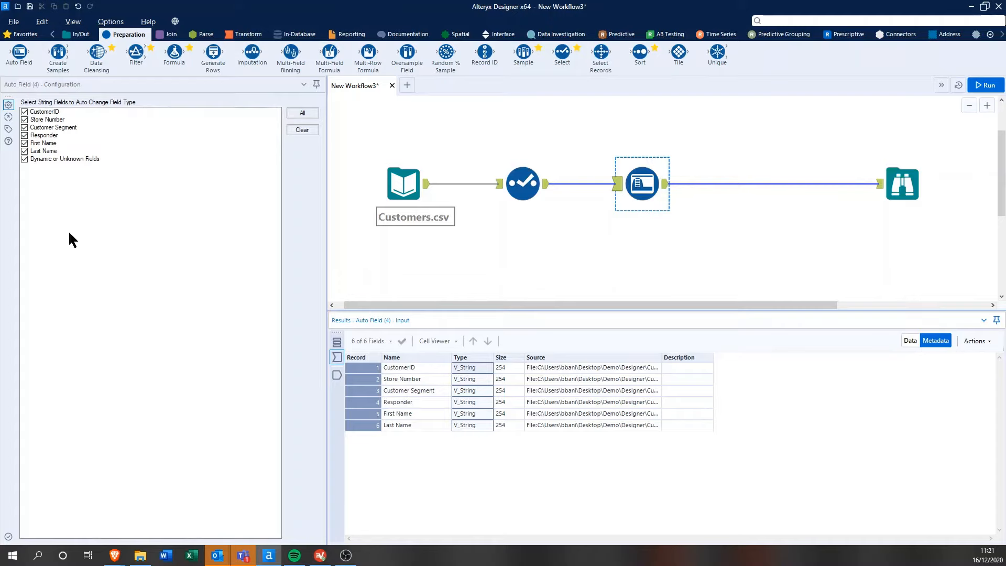
left_click(666, 186)
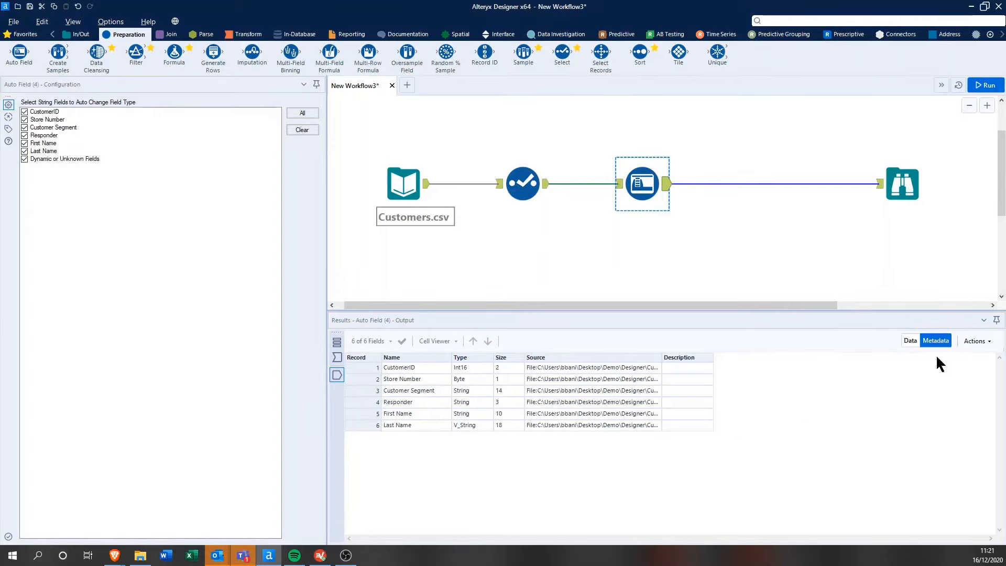
left_click(912, 341)
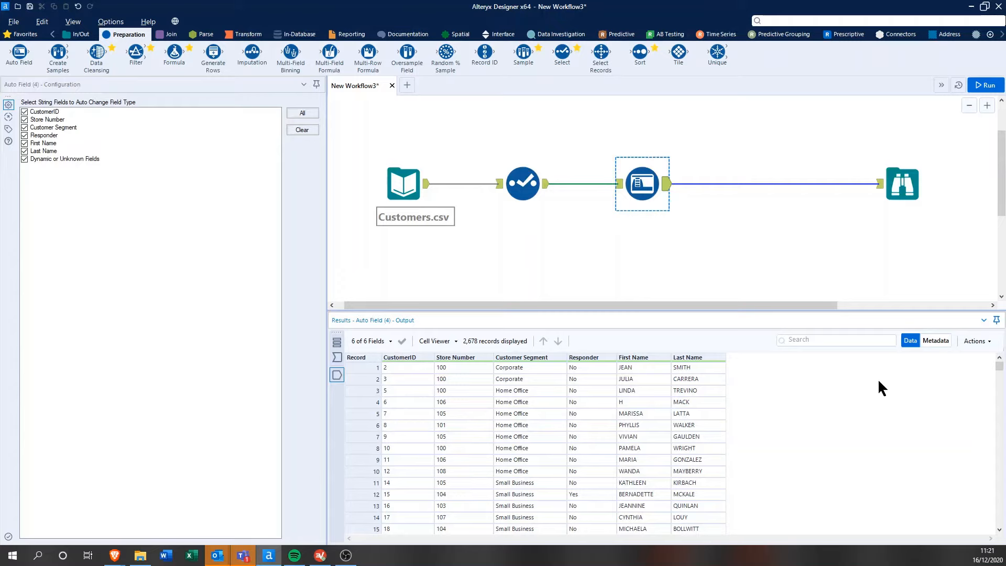
left_click_drag(649, 378, 691, 452)
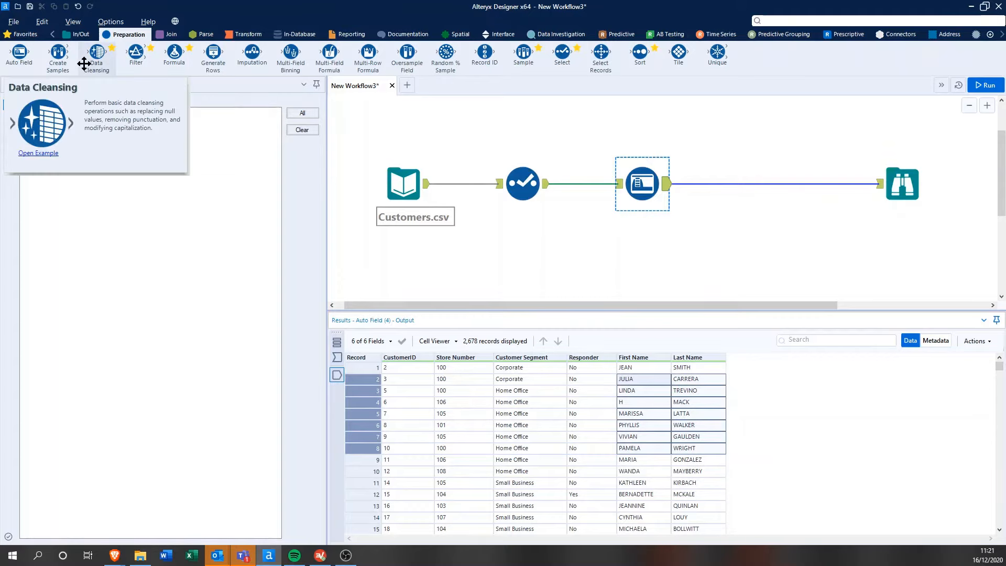
Step: Insert a Data Cleansing tool between Auto Field and Browse and limit the cleansed fields to First Name and Last Name
left_click_drag(83, 63, 765, 190)
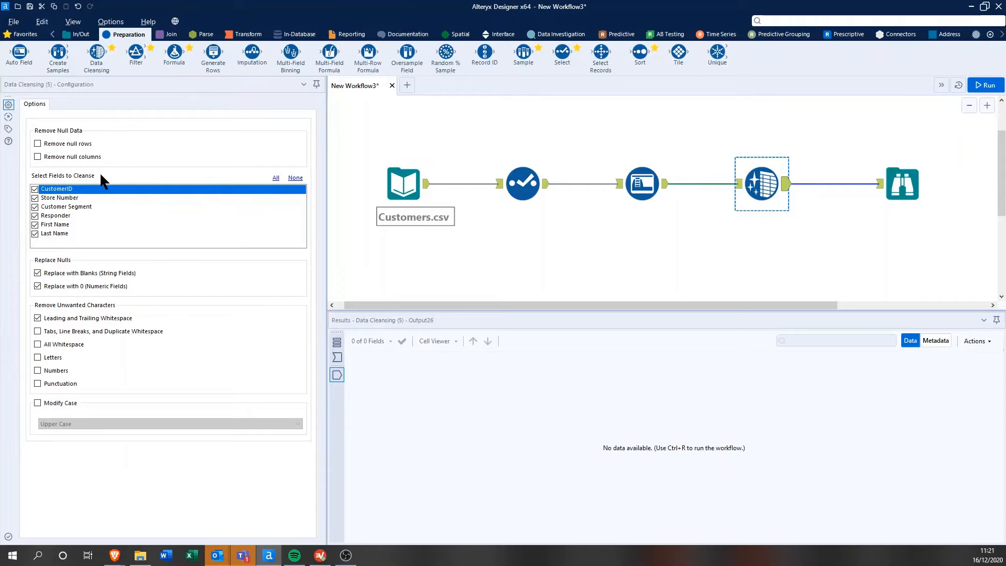
left_click(337, 358)
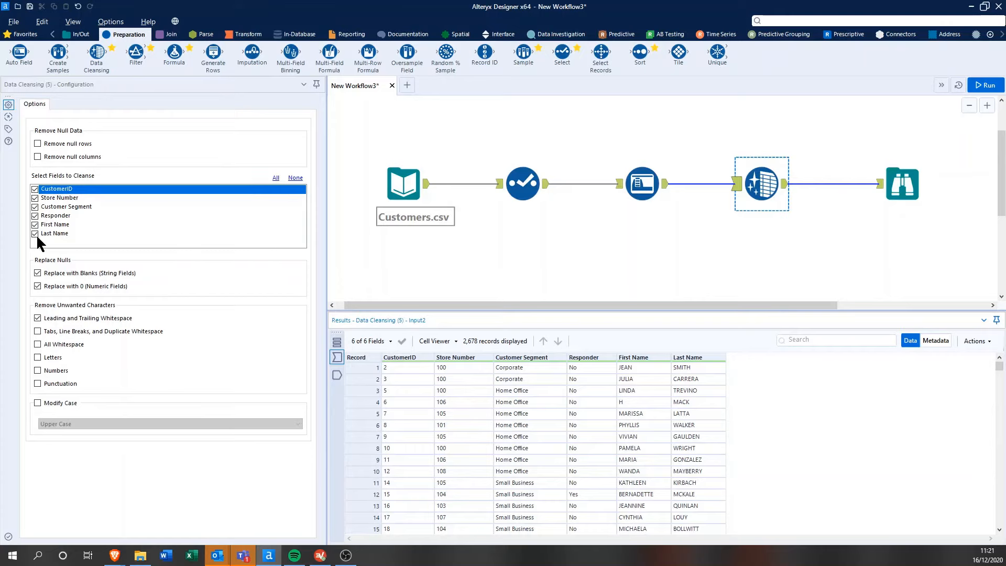
left_click(295, 178)
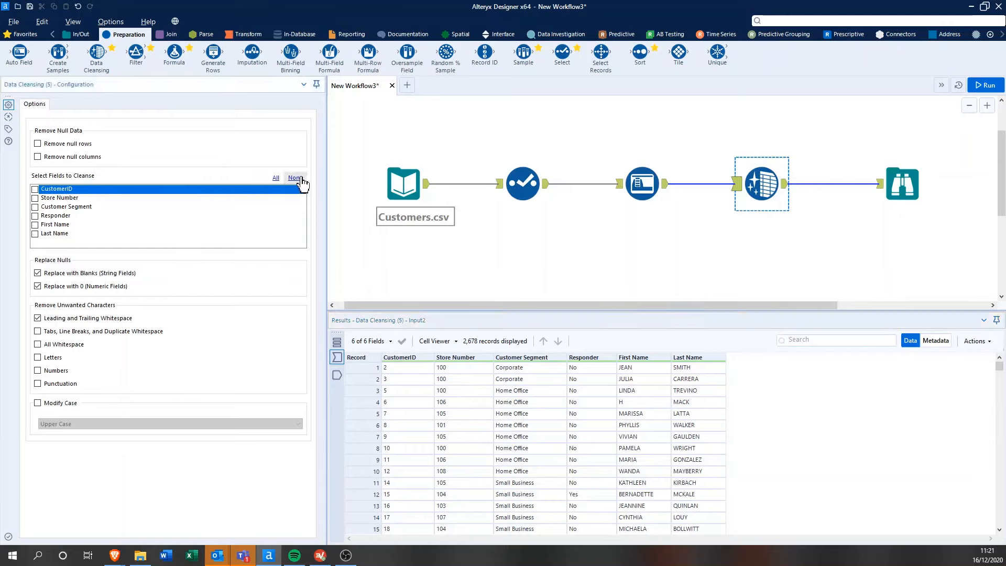
left_click(66, 224)
left_click(62, 234)
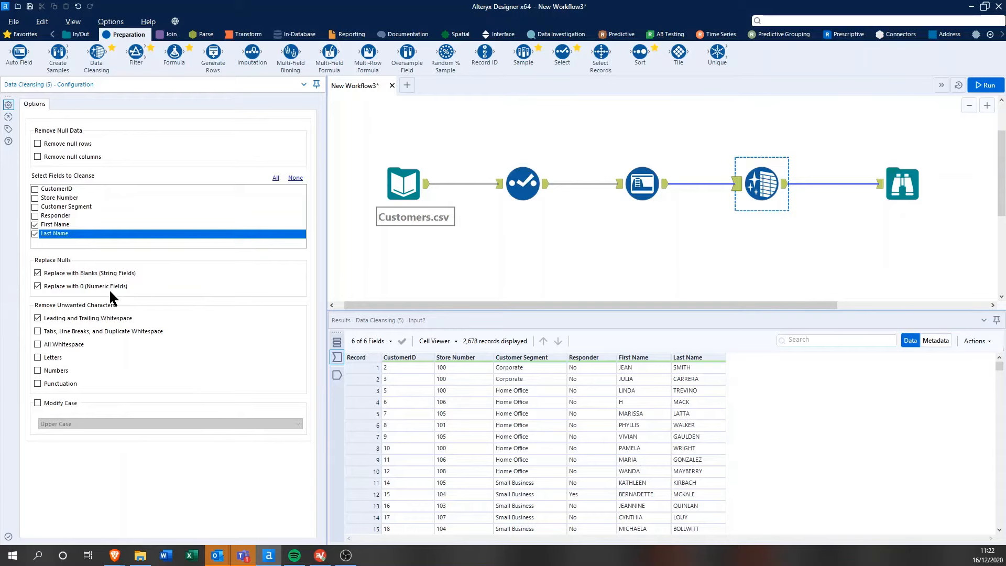
Step: Turn off null replacement and whitespace removal in the Data Cleansing tool and set Modify Case to Title Case
left_click(68, 276)
left_click(68, 286)
left_click(57, 331)
left_click(49, 320)
left_click(51, 332)
left_click(37, 404)
left_click(84, 425)
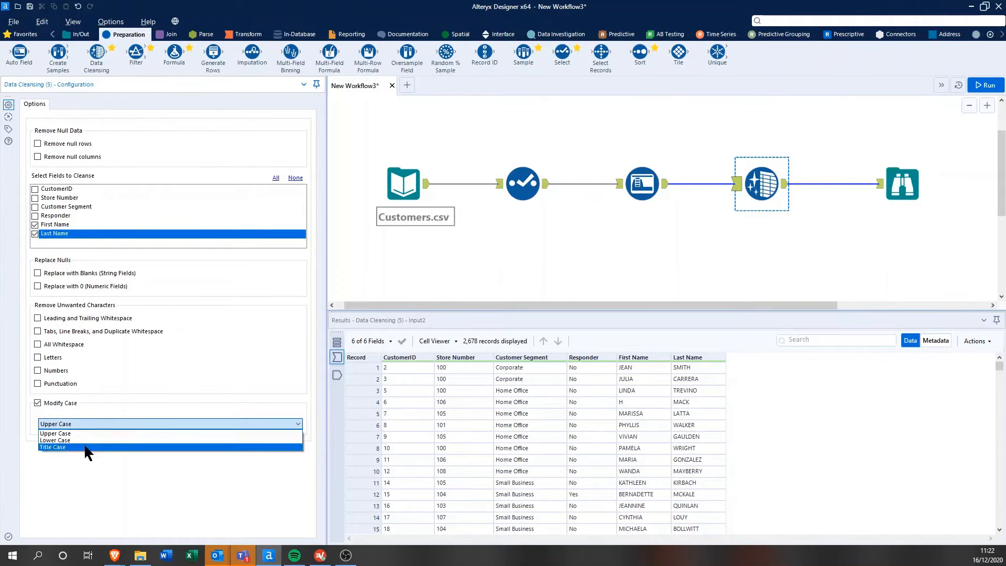
left_click(85, 447)
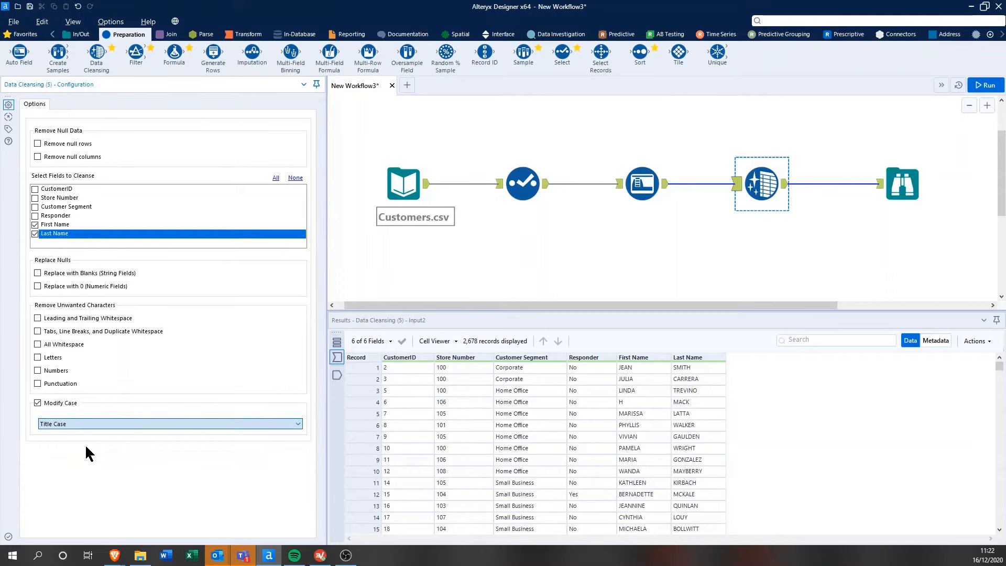
Step: Run the workflow and compare the Data Cleansing tool's input and output data
left_click(993, 84)
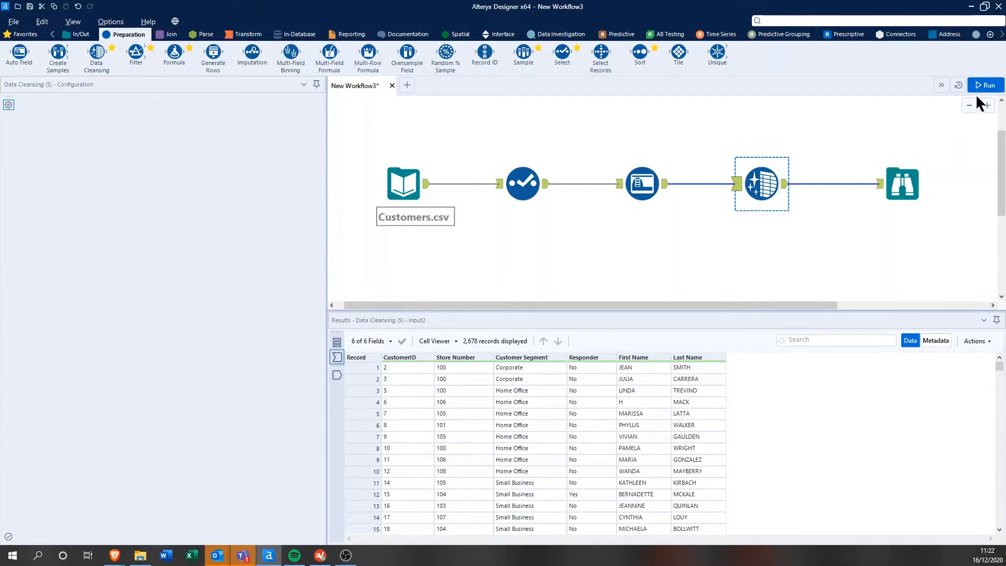
left_click(741, 185)
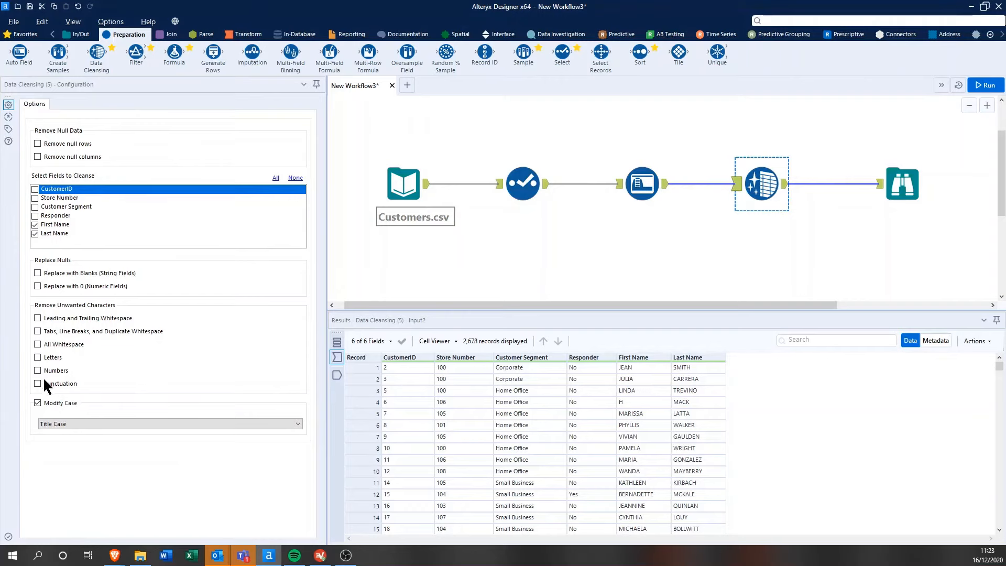
left_click(786, 190)
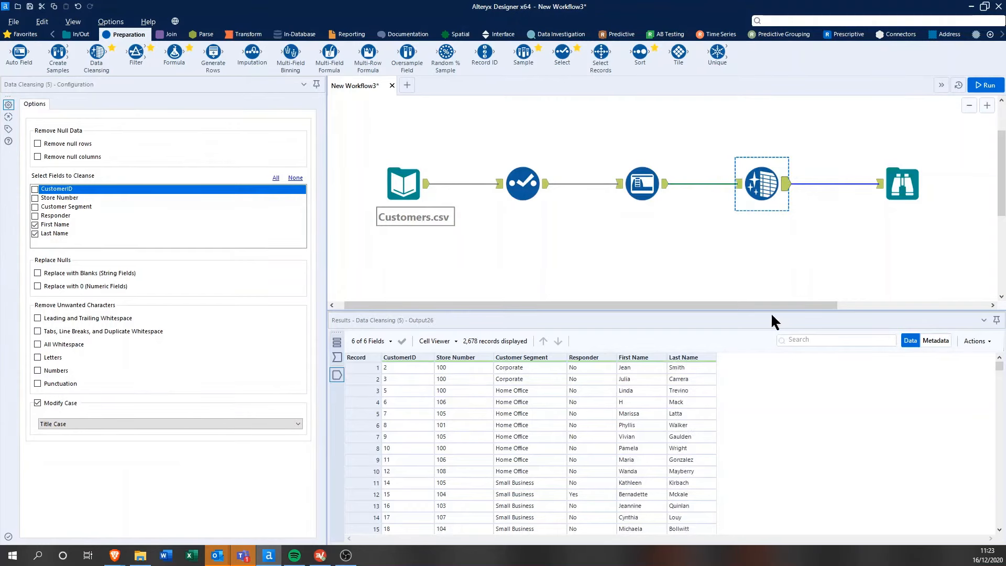
left_click(737, 184)
left_click(785, 189)
key("alt+Tab")
Step: Add a second Input Data tool to the canvas below the Customers.csv input
scroll(689, 247, "down", 1)
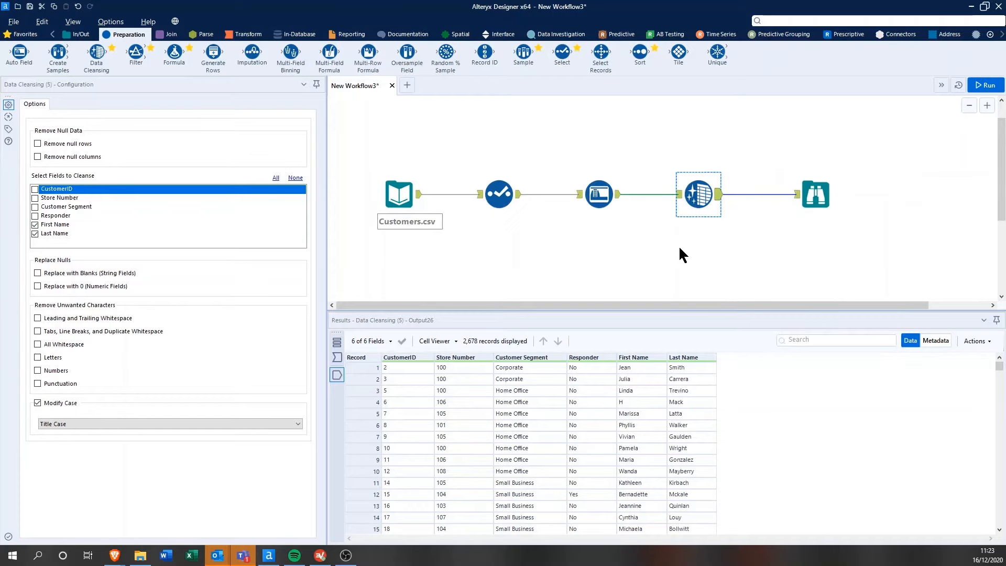
scroll(678, 245, "down", 1)
left_click(21, 36)
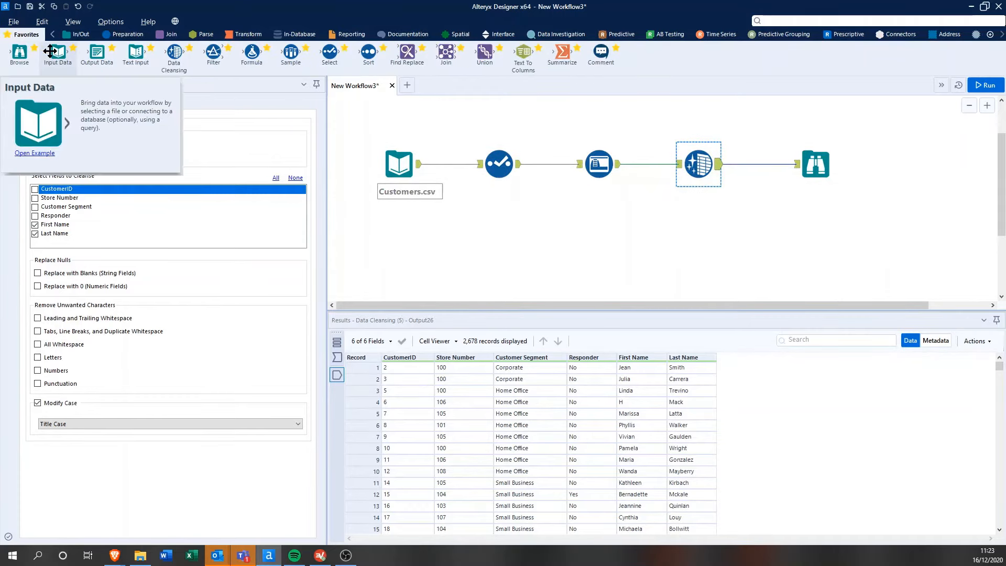
left_click_drag(50, 51, 400, 262)
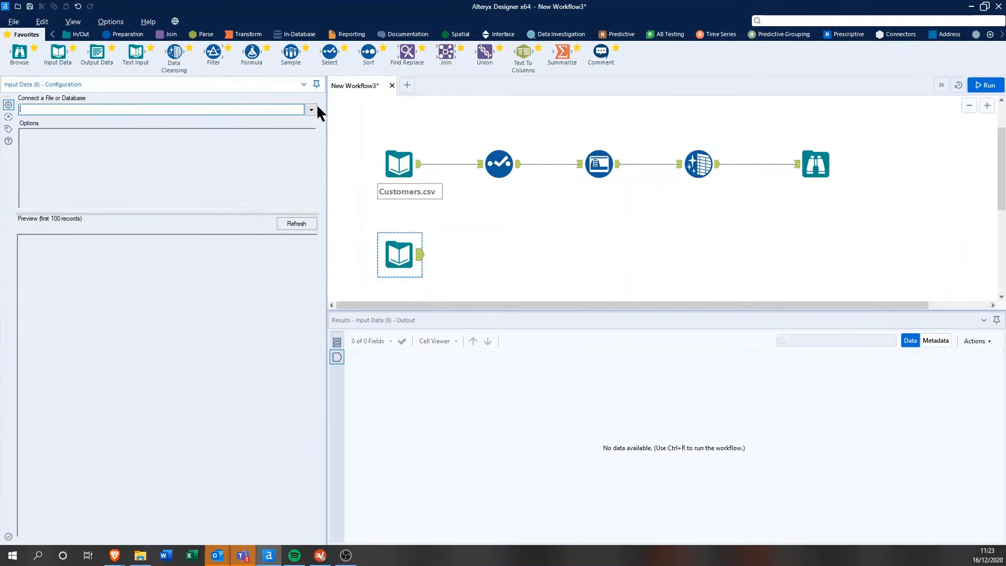
Step: Connect the second Input Data tool to the file Transactions.xml in the Designer folder
left_click(312, 111)
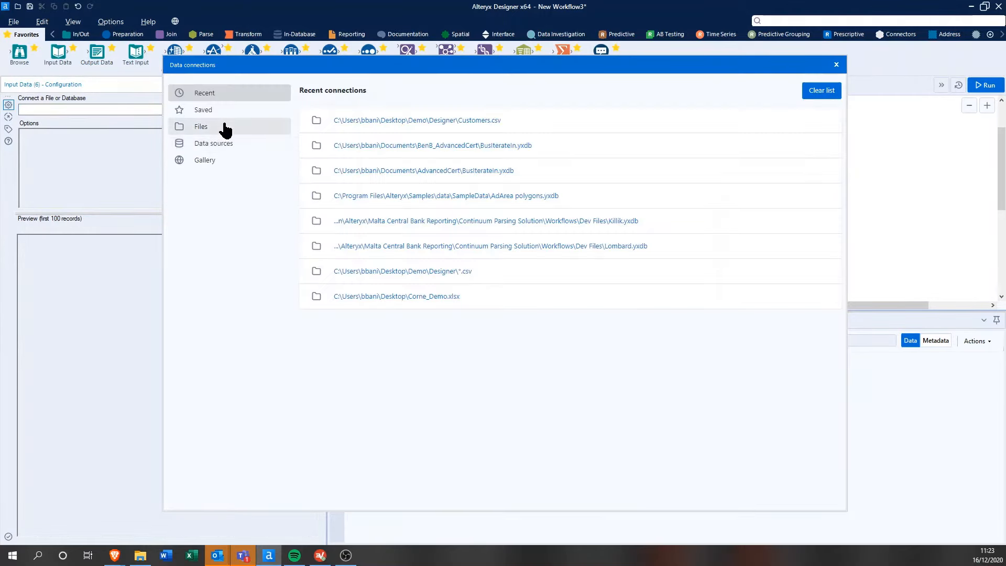
left_click(224, 129)
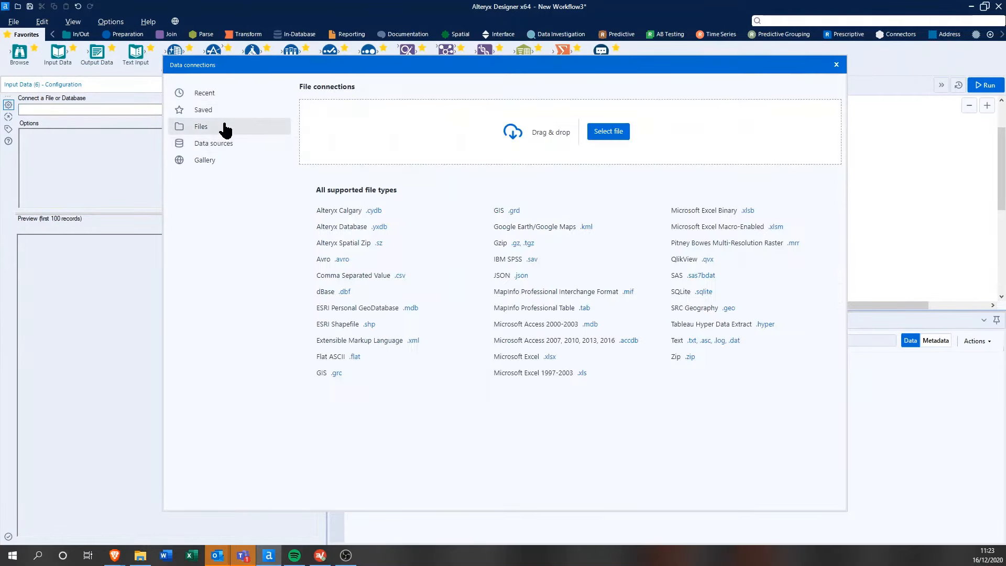
left_click(607, 132)
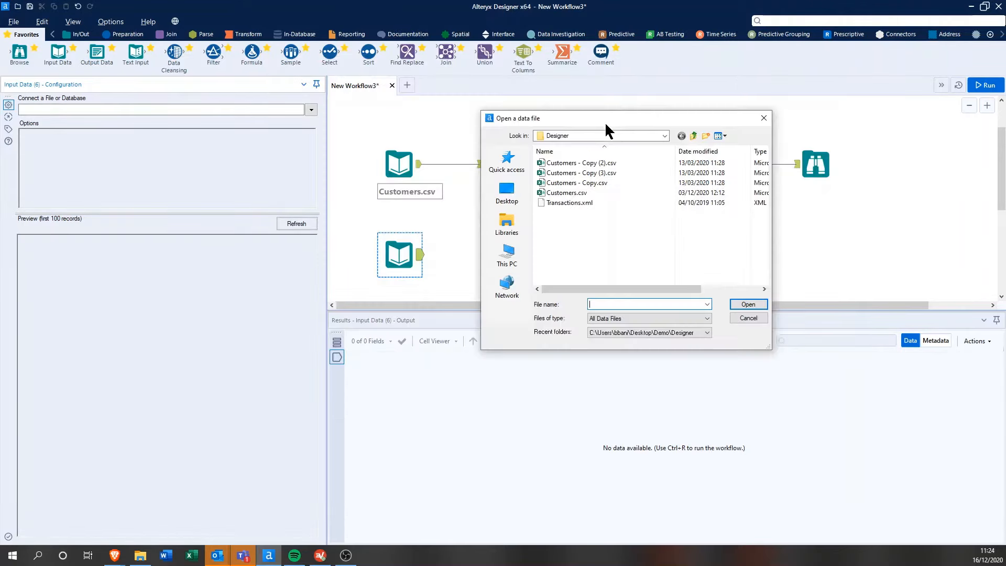
left_click(544, 202)
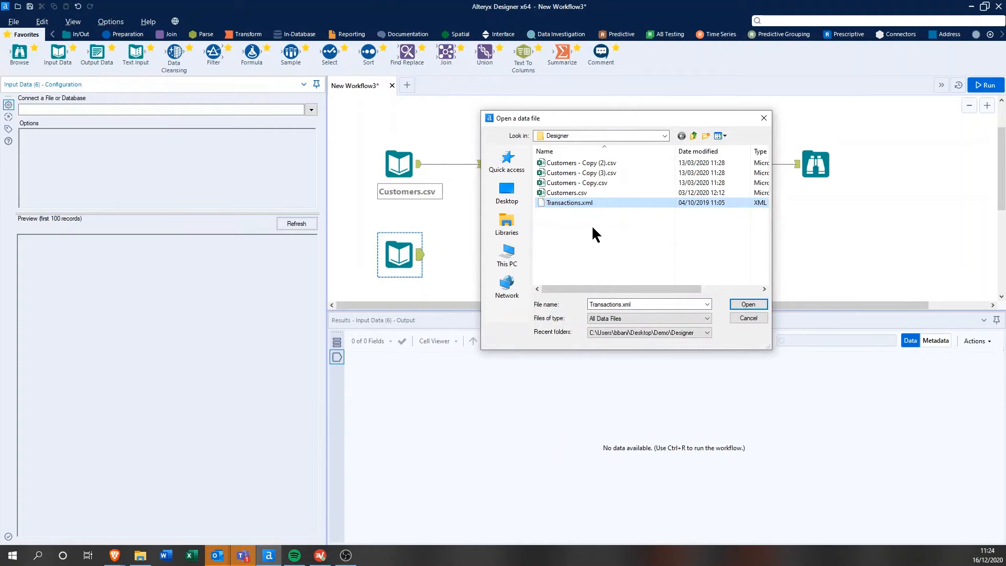
left_click(748, 304)
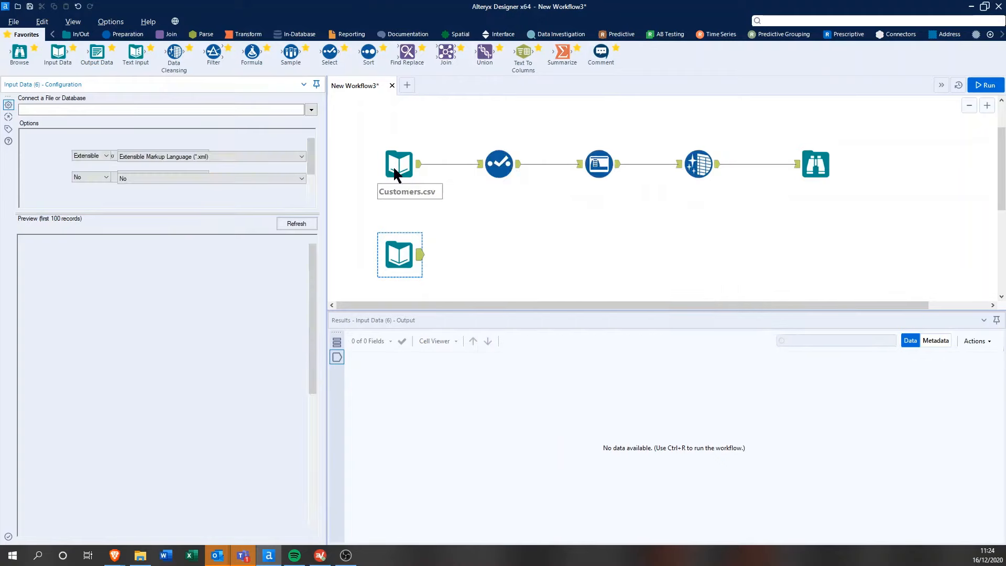
Step: Attach a Browse tool to the Transactions.xml input, run the workflow and show the browsed transaction data
left_click_drag(16, 60, 504, 263)
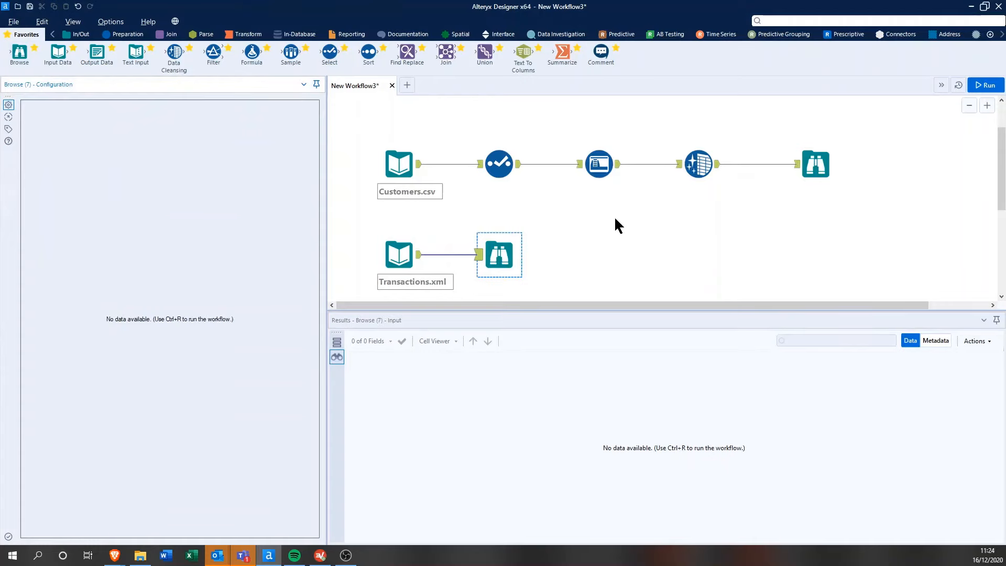
left_click(987, 86)
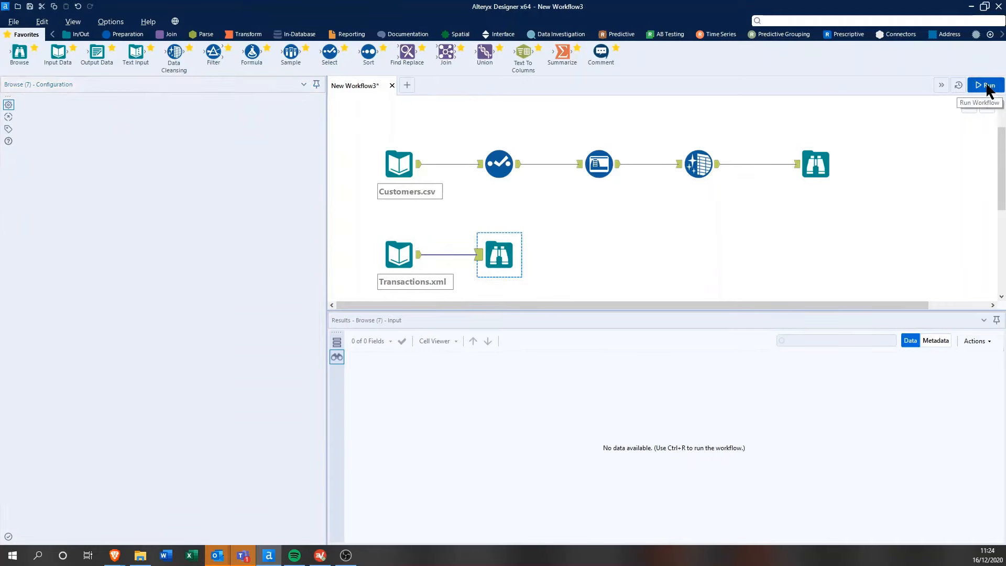
left_click(499, 256)
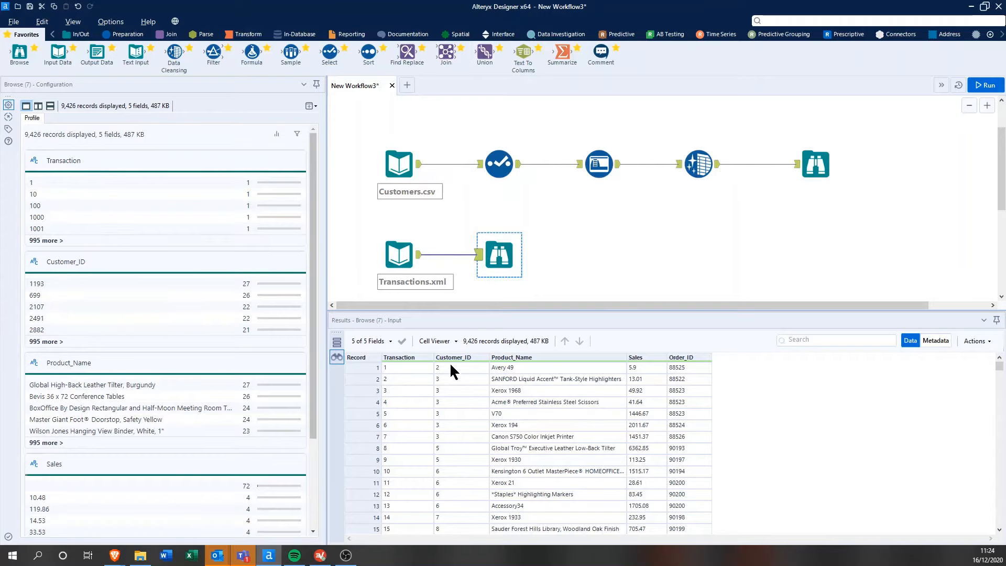
Step: Examine the Customer_ID and Sales values in the transaction data and compare the records with the customer branch's Browse output
left_click_drag(449, 367, 453, 461)
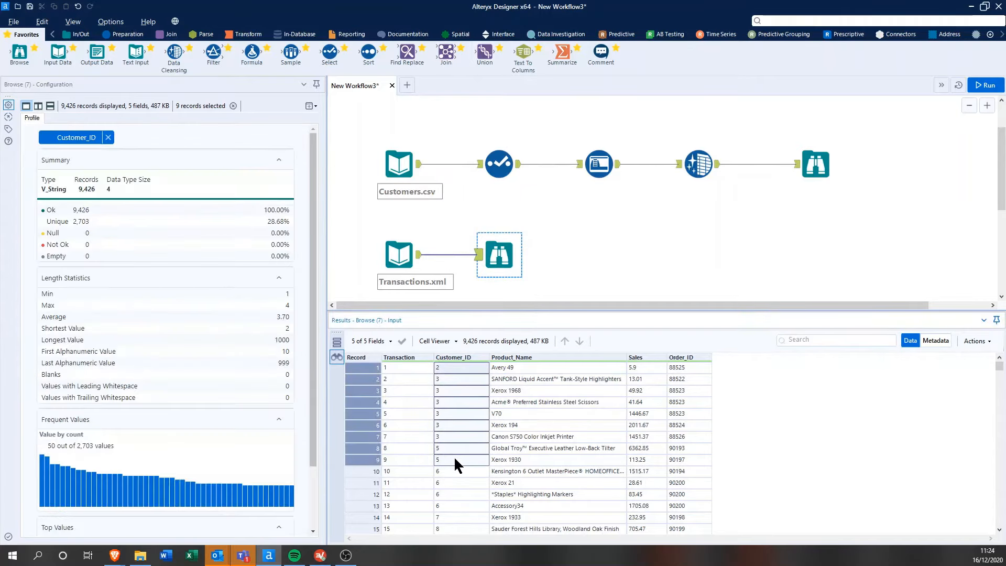
left_click_drag(647, 370, 646, 455)
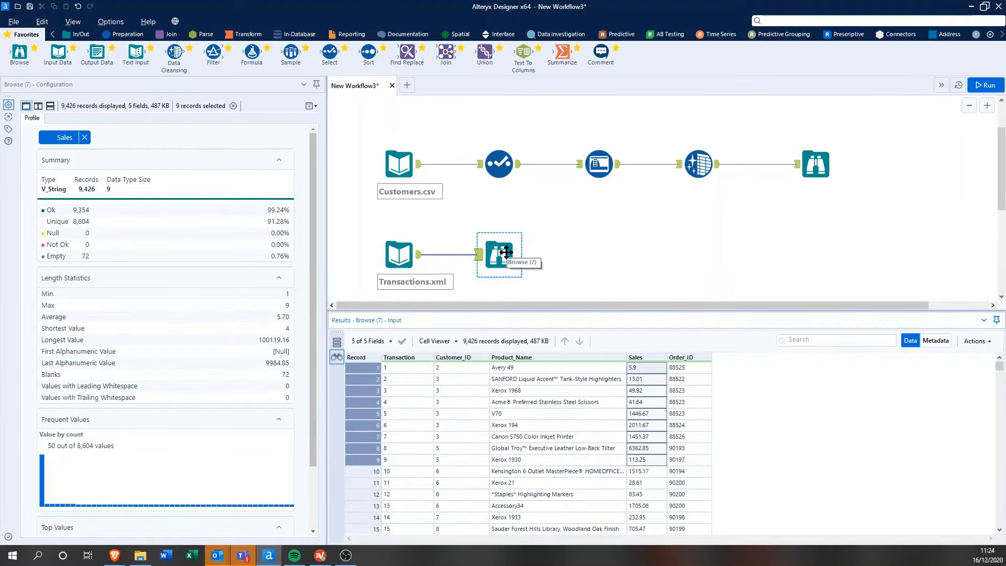
left_click(810, 164)
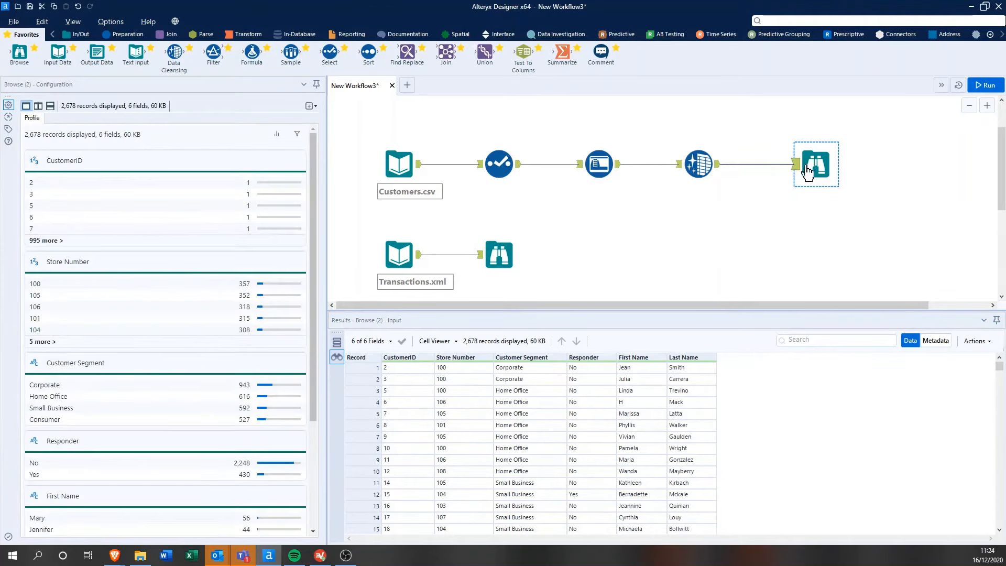
left_click(495, 255)
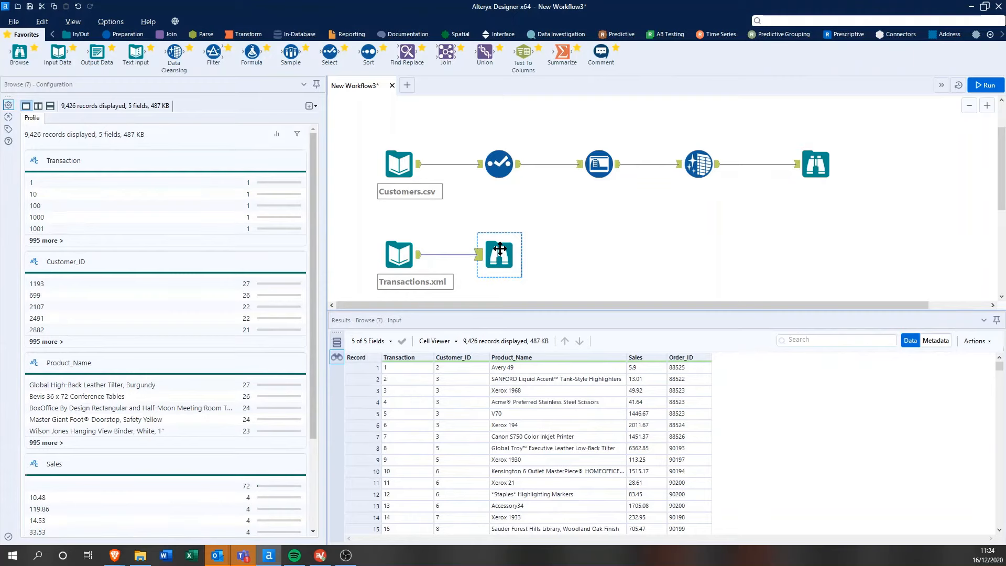
Step: Check the transaction fields' data types in the metadata, then review the Sales and Customer_ID values in the data
left_click(934, 340)
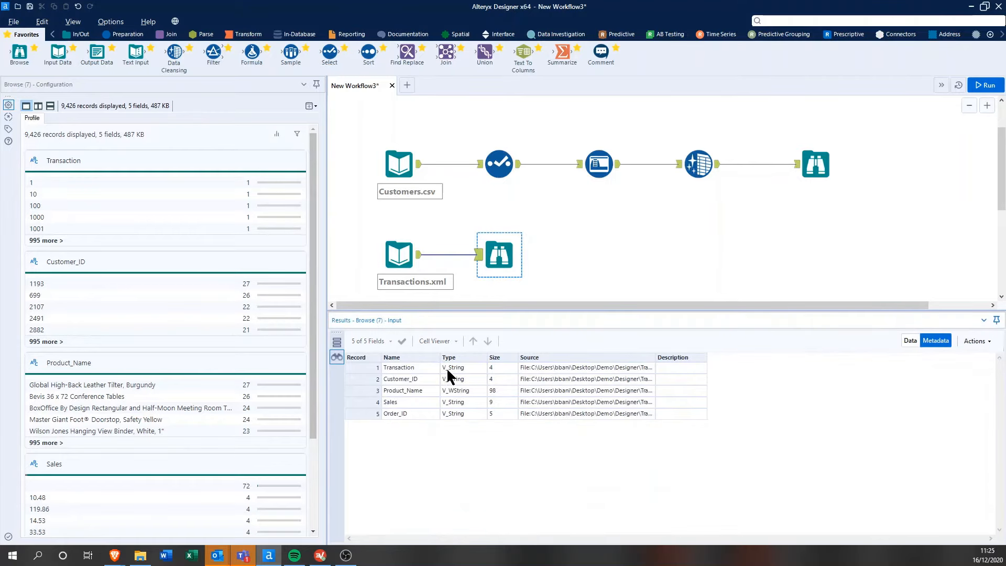
left_click(464, 368)
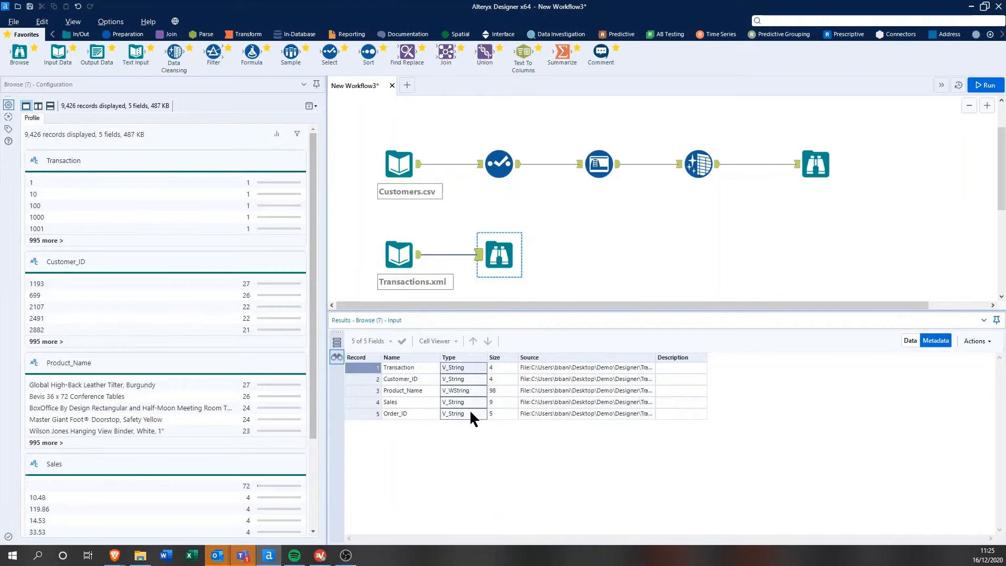
left_click(470, 410, "shift")
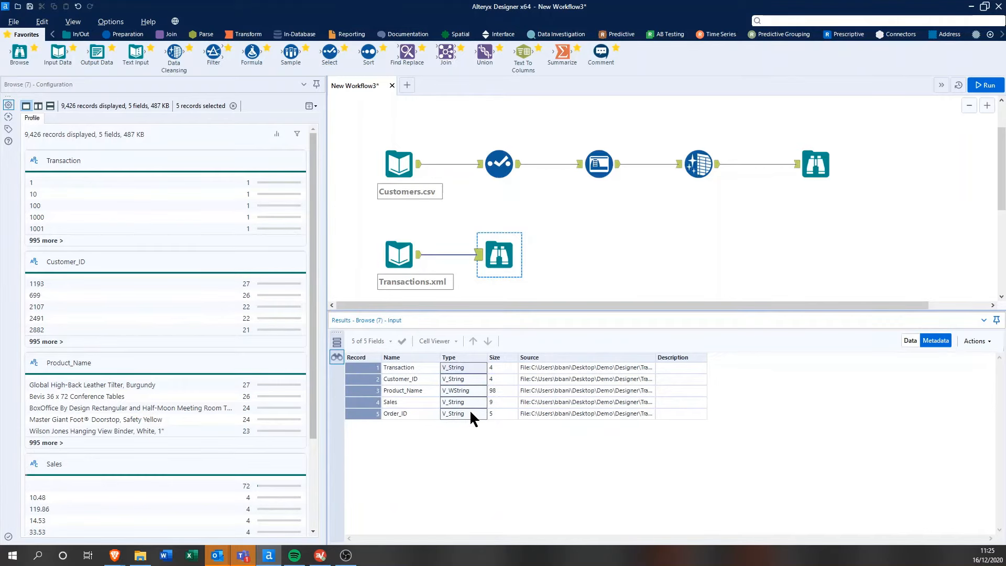
left_click(909, 341)
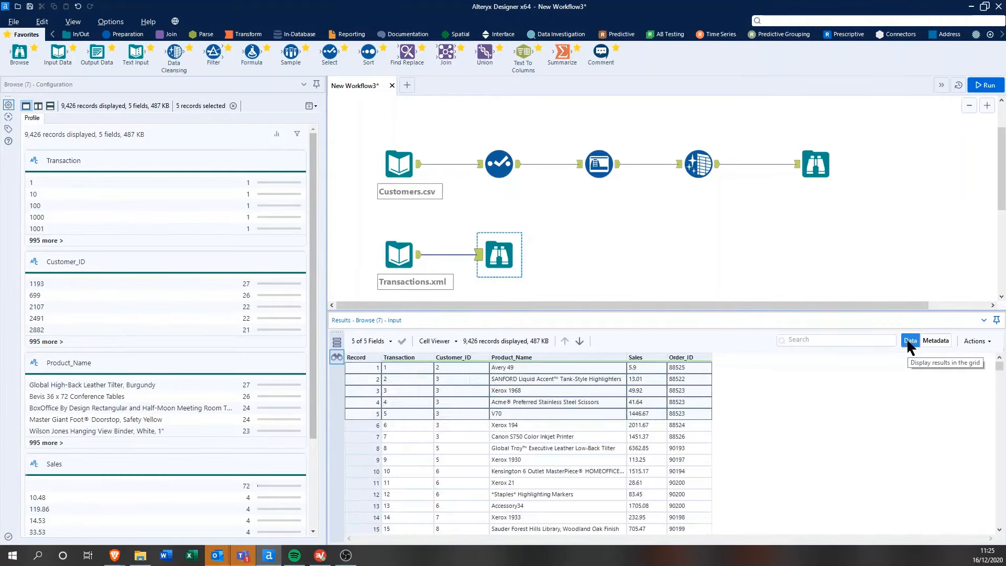
left_click_drag(637, 368, 641, 476)
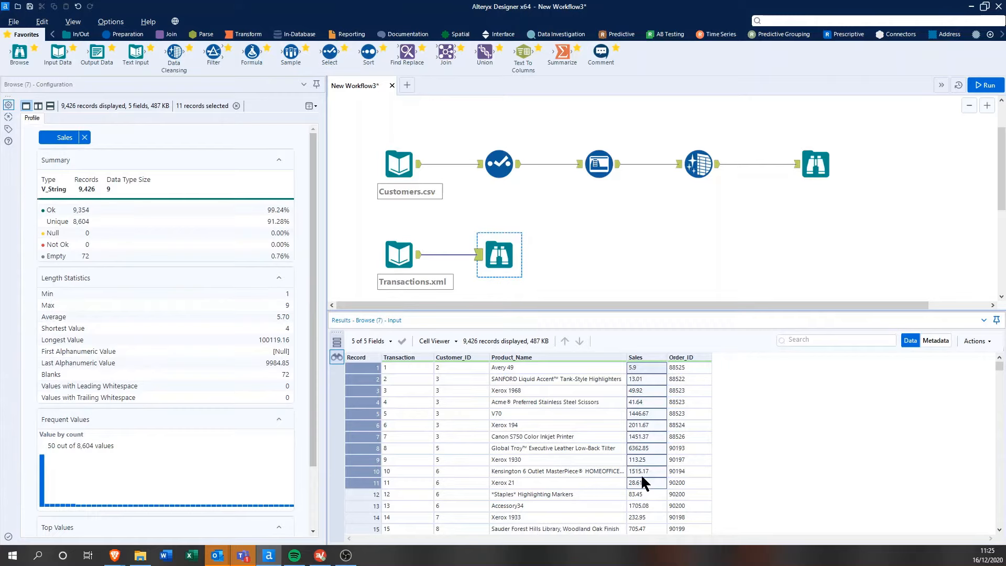
left_click_drag(461, 379, 464, 439)
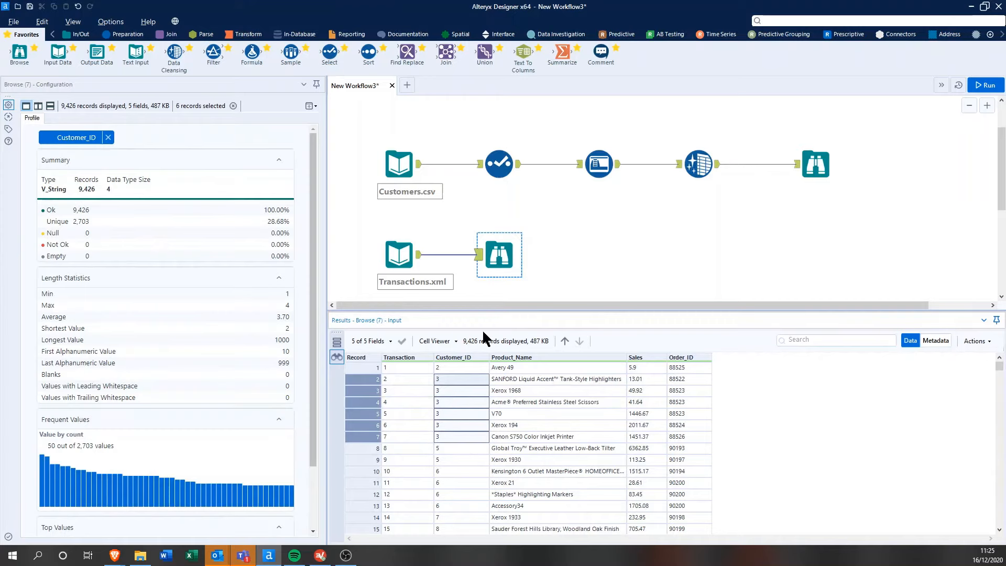
Step: Make room before the transaction branch's Browse tool and insert an Auto Field tool after the Transactions.xml input
left_click_drag(499, 256, 597, 260)
left_click(118, 36)
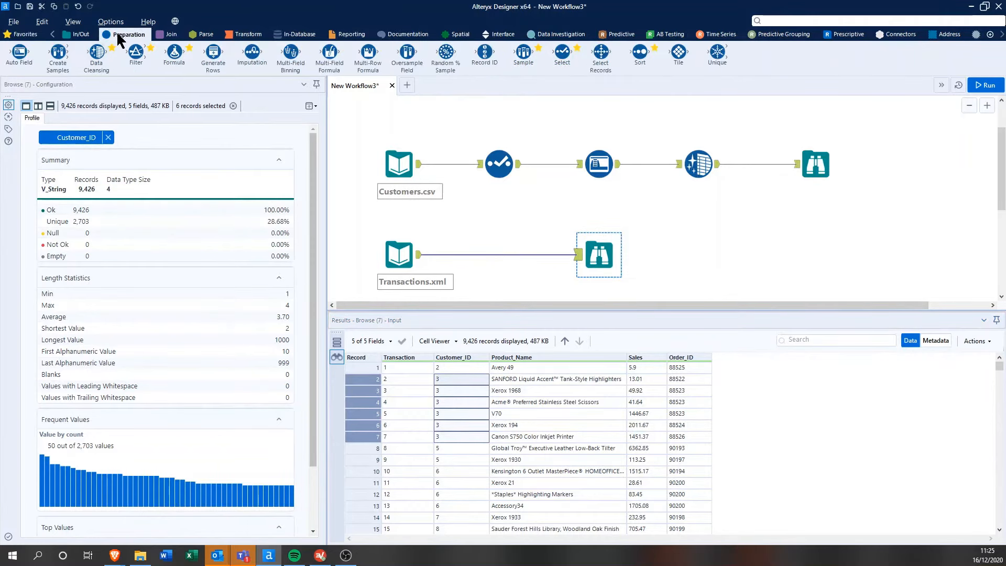
left_click_drag(19, 52, 497, 253)
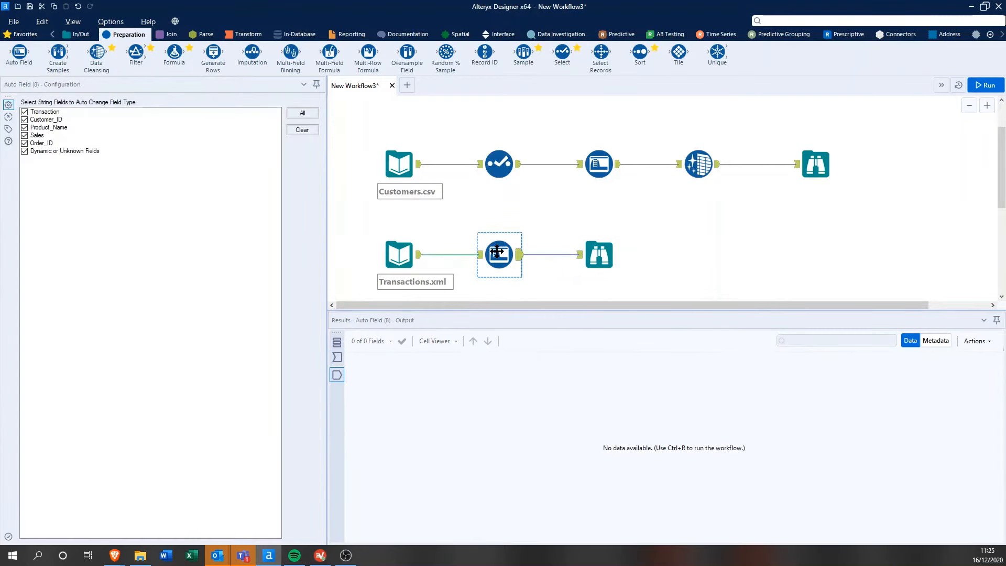
Step: Insert a Select tool between Auto Field and Browse in the transaction branch and set the Sales field type to Double
left_click_drag(599, 255, 699, 255)
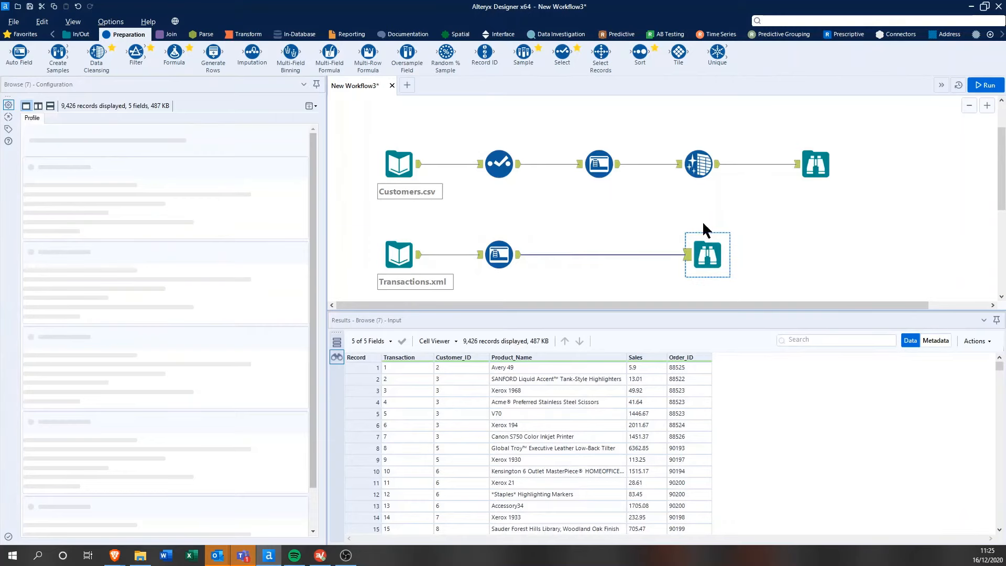
left_click_drag(563, 52, 599, 255)
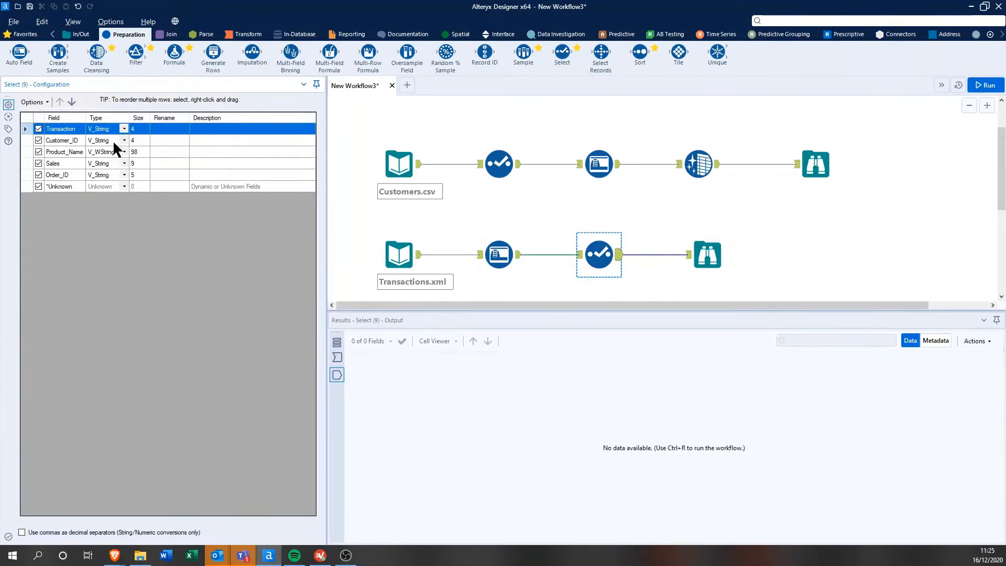
left_click(53, 165)
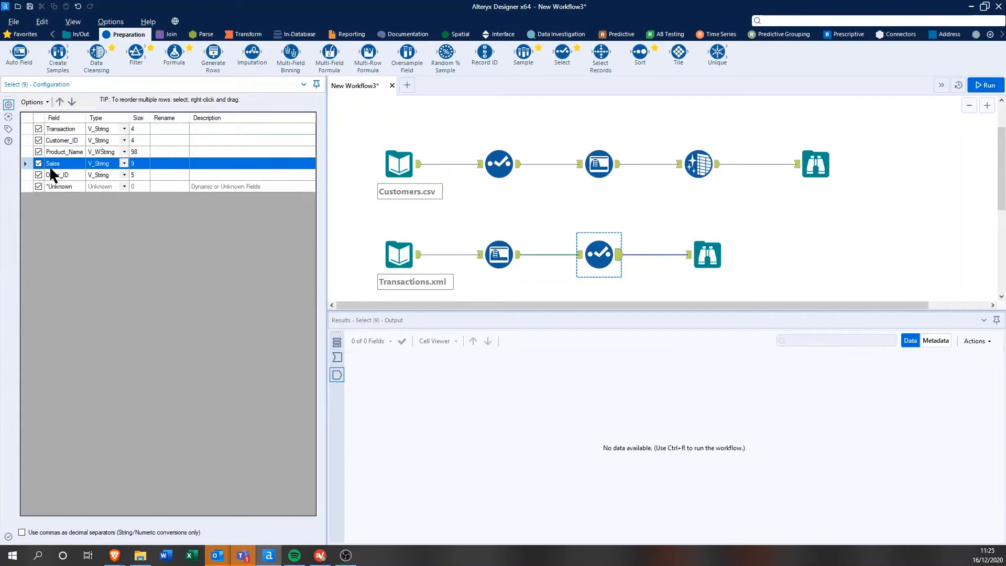
left_click(125, 163)
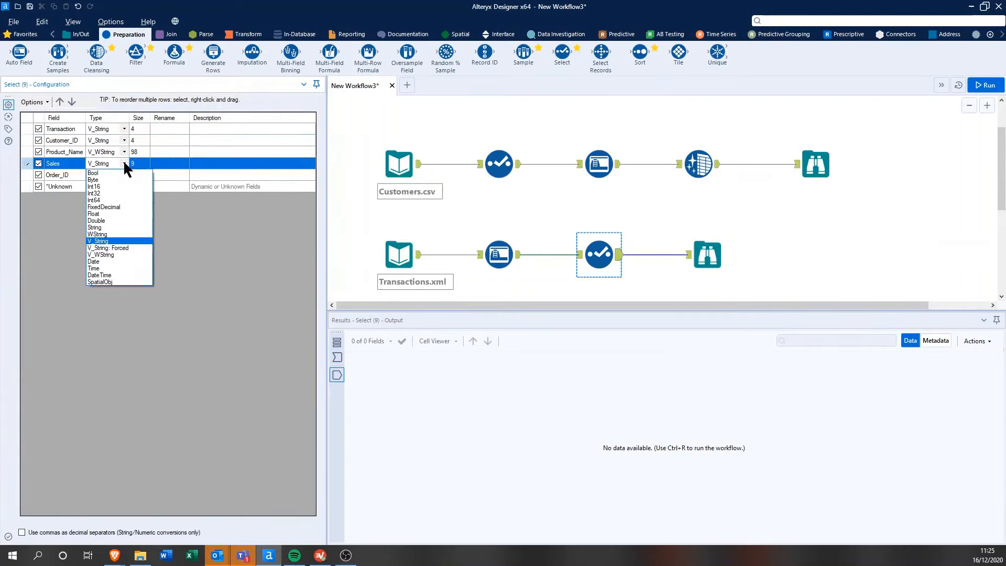
left_click(122, 221)
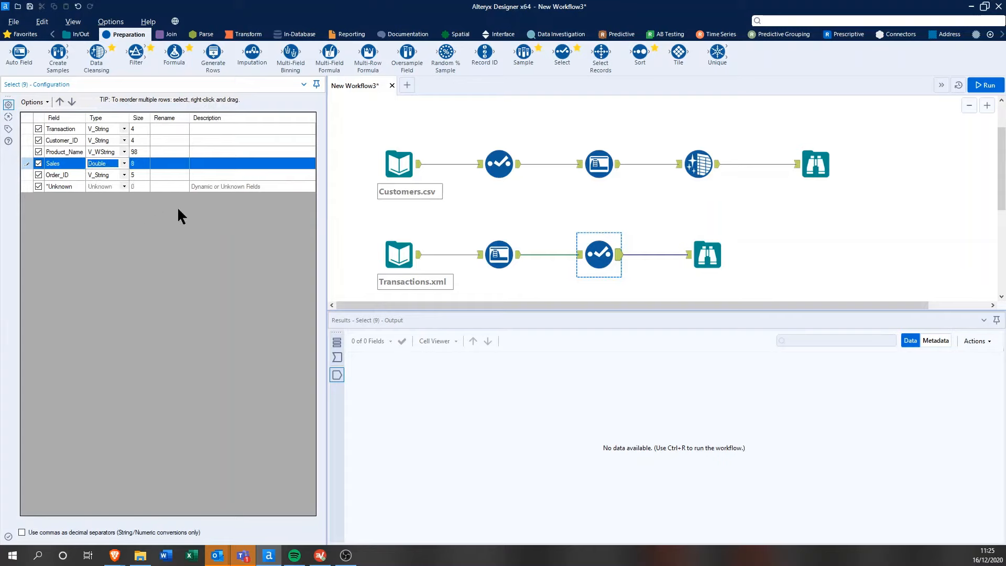
Step: Run the workflow and check the transaction branch's output field types, especially Sales, in the Browse metadata
left_click(985, 85)
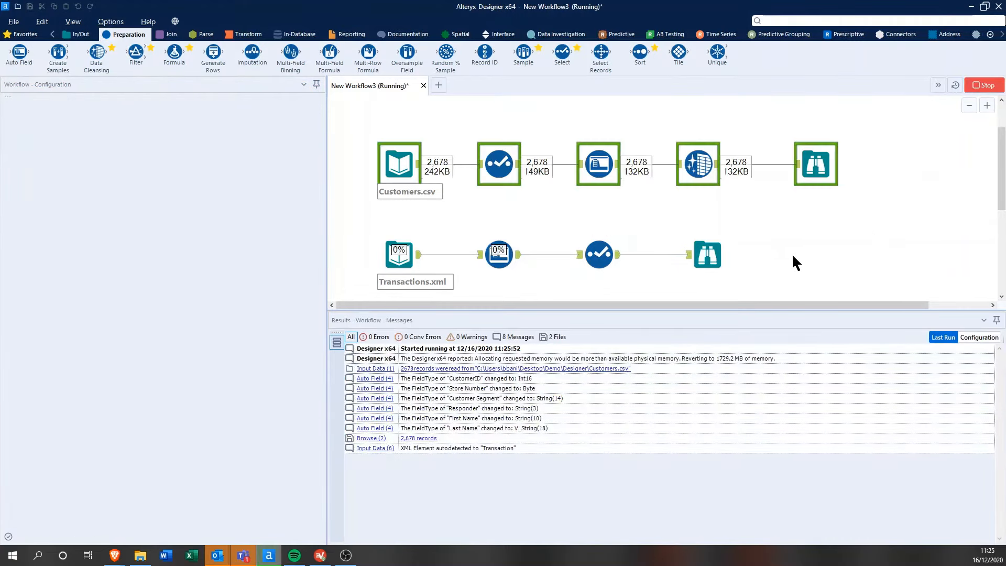
left_click(718, 256)
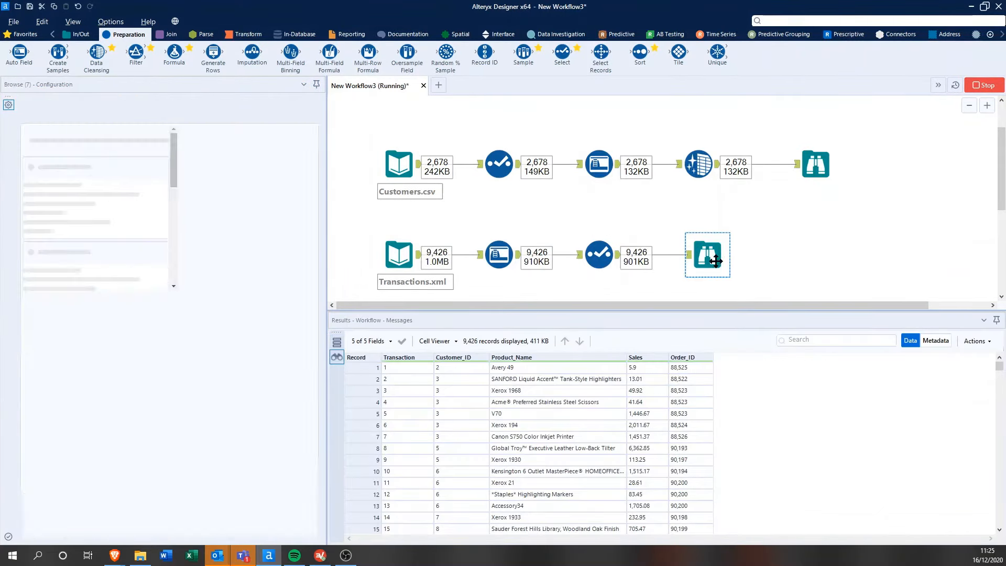
left_click(926, 340)
left_click_drag(464, 367, 486, 402)
left_click(480, 399)
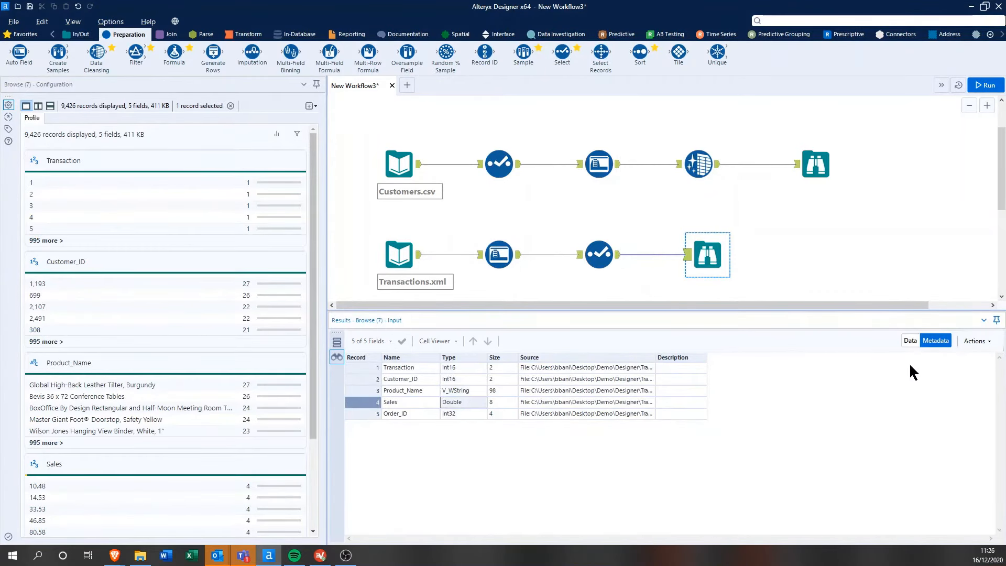
left_click(909, 342)
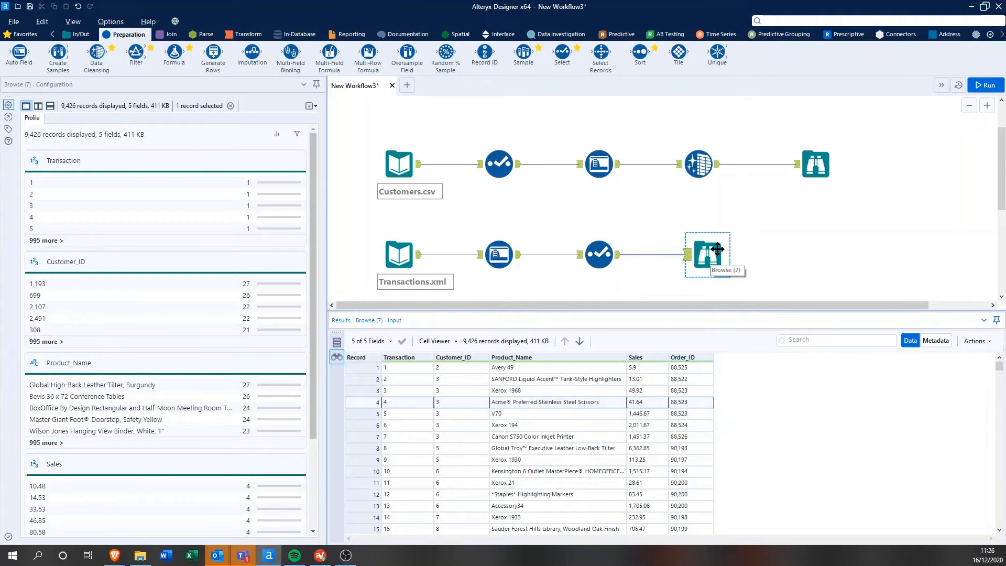
Step: Insert a Summarize tool between Select and Browse in the transaction branch and inspect the Customer_ID values in its input data
left_click_drag(717, 248, 825, 246)
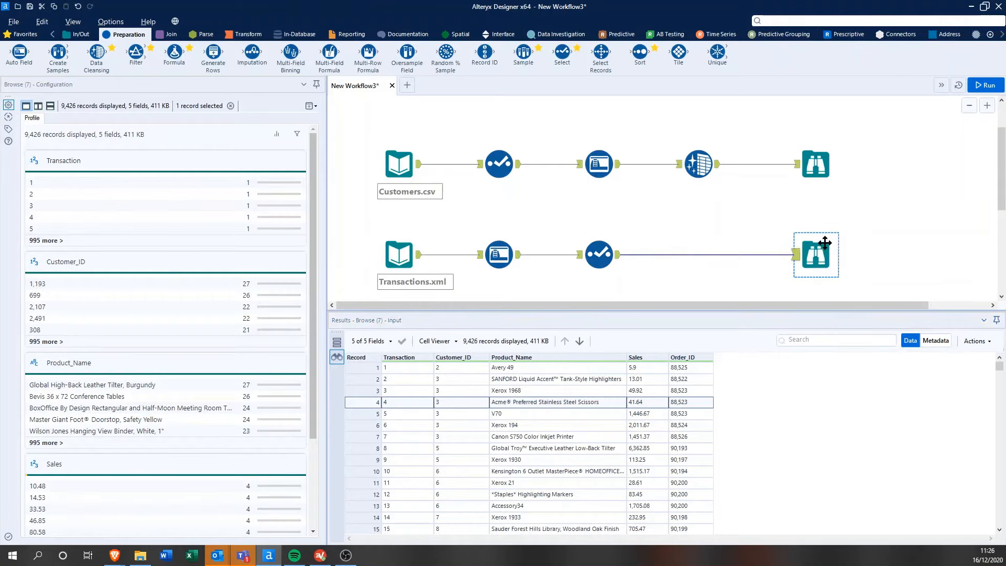
left_click(16, 33)
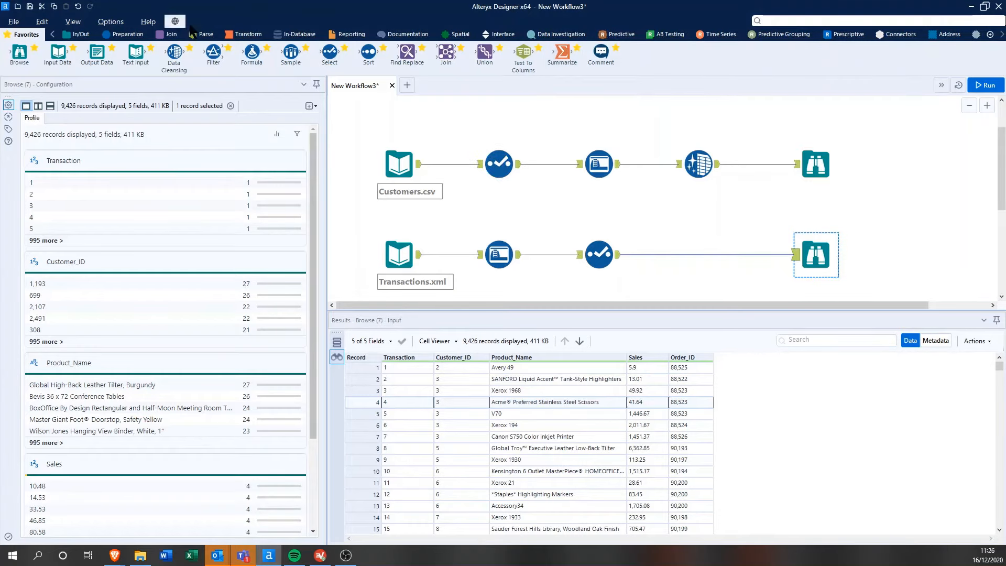
left_click(229, 35)
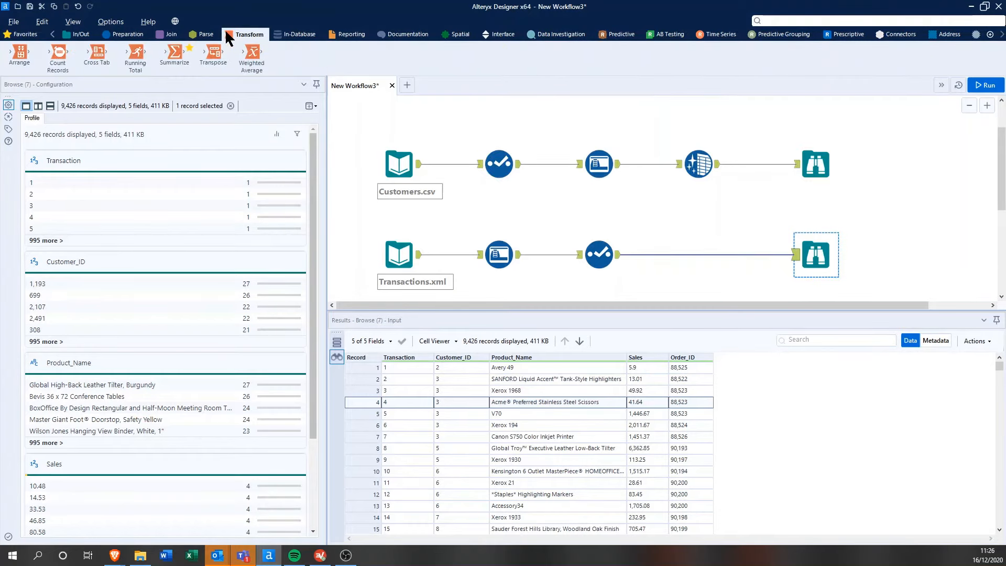
left_click(29, 38)
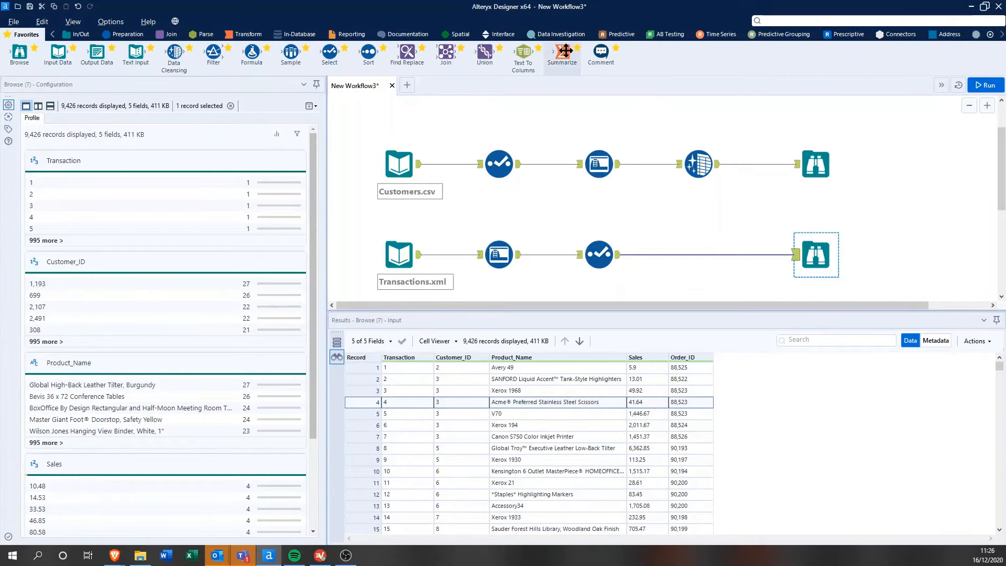
left_click_drag(566, 51, 700, 261)
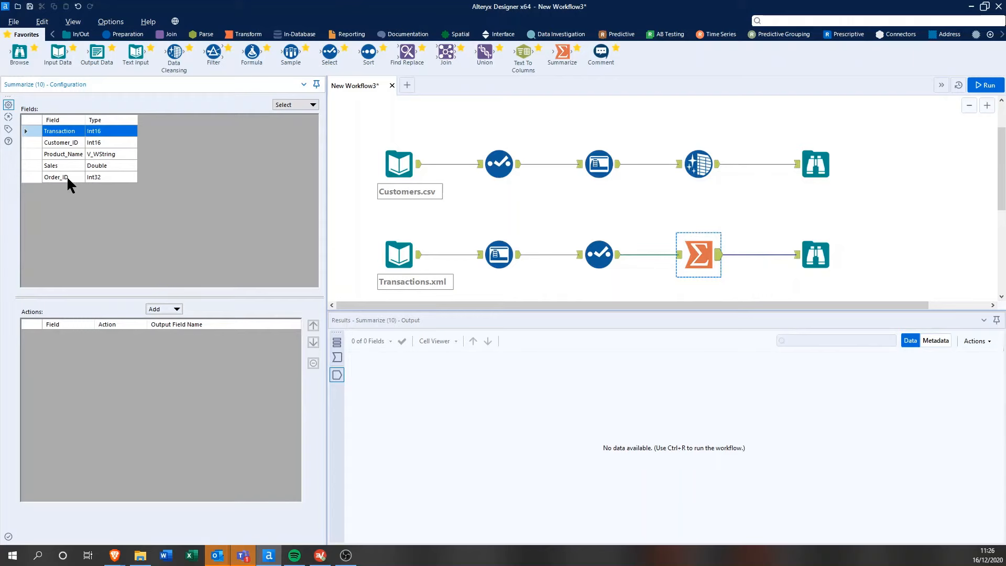
left_click(337, 356)
left_click_drag(437, 368, 455, 448)
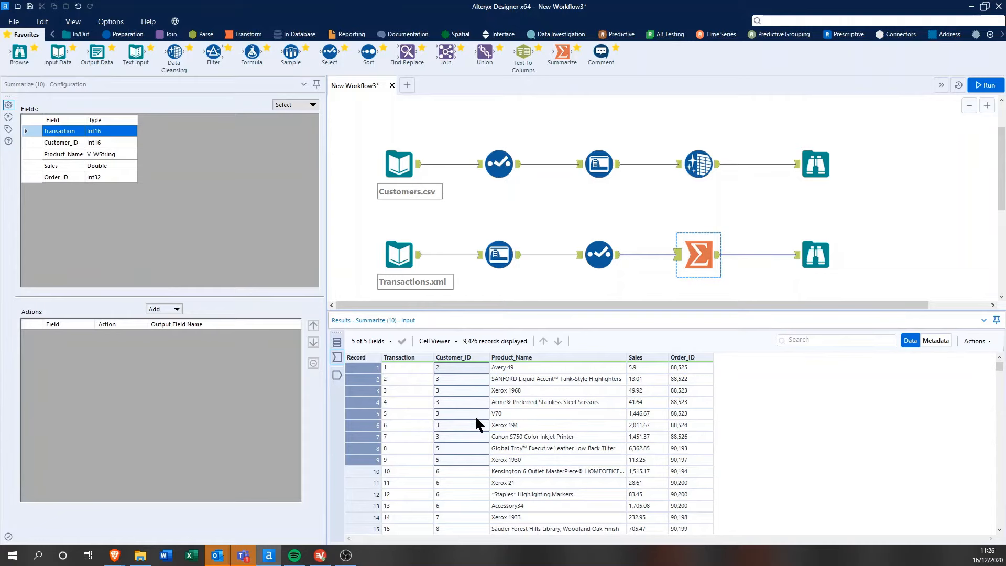
Step: Set the Summarize tool to group by Customer_ID and sum Sales into an output field named Total Sales
left_click(65, 142)
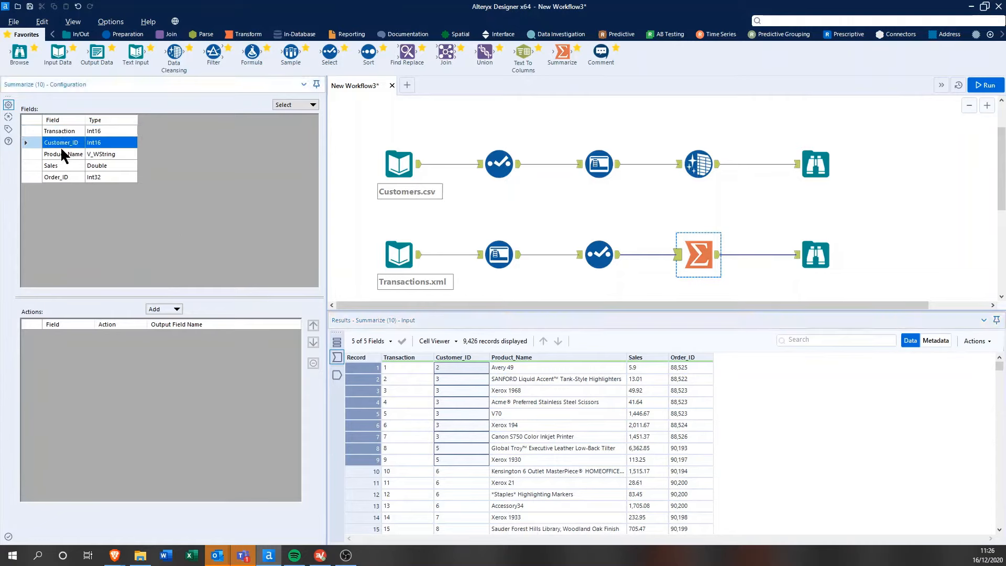
left_click(166, 312)
left_click(168, 323)
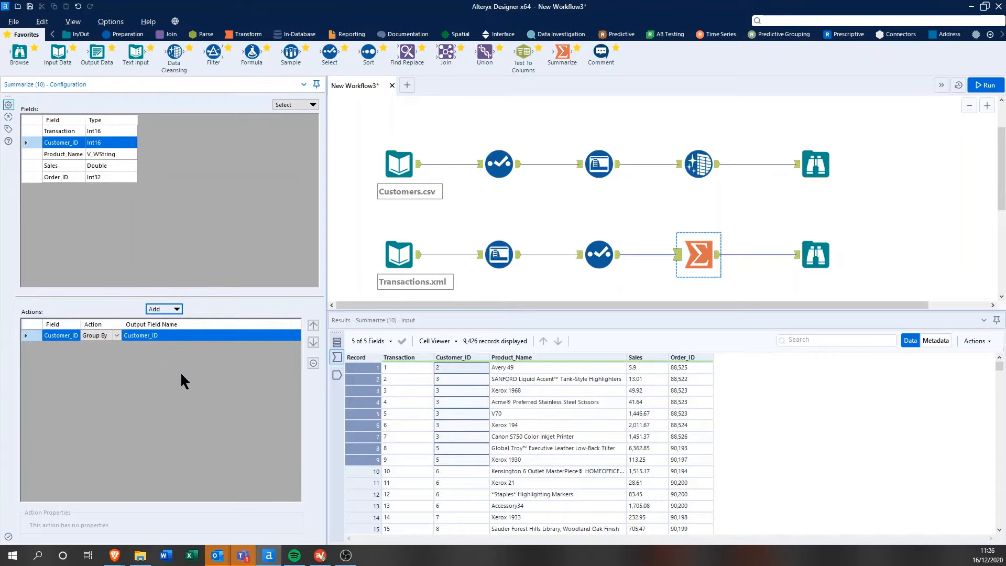
left_click(81, 167)
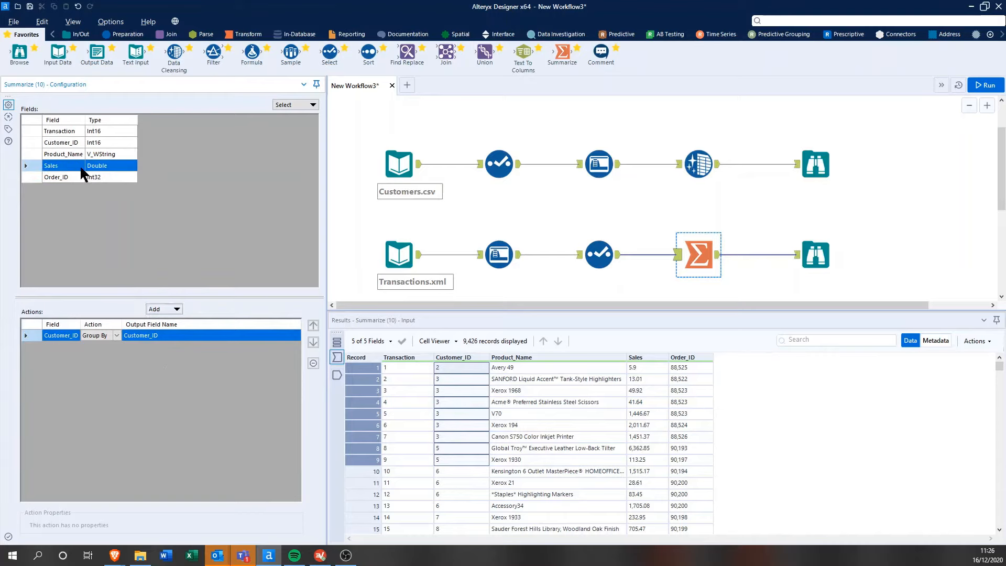
left_click(150, 310)
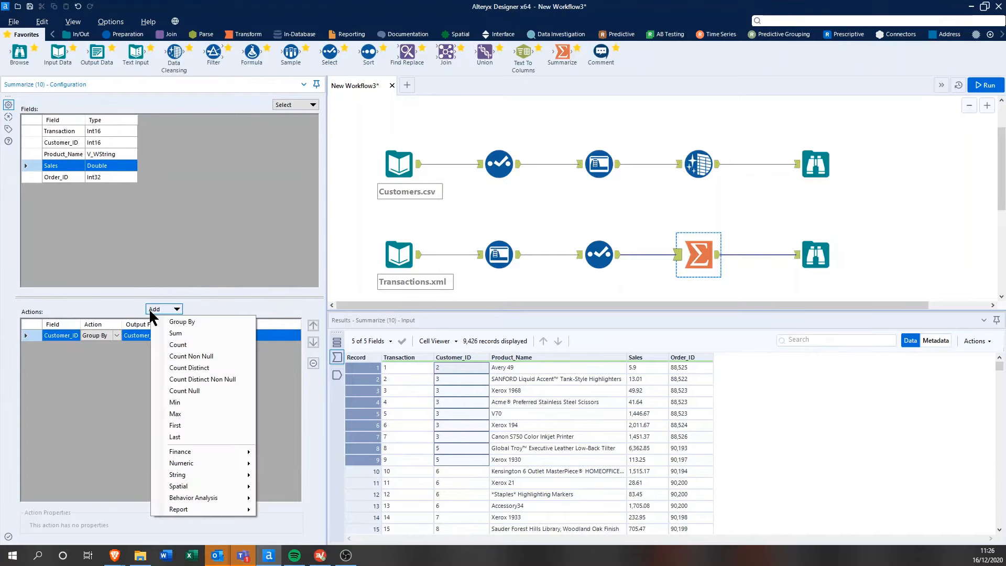
left_click(184, 334)
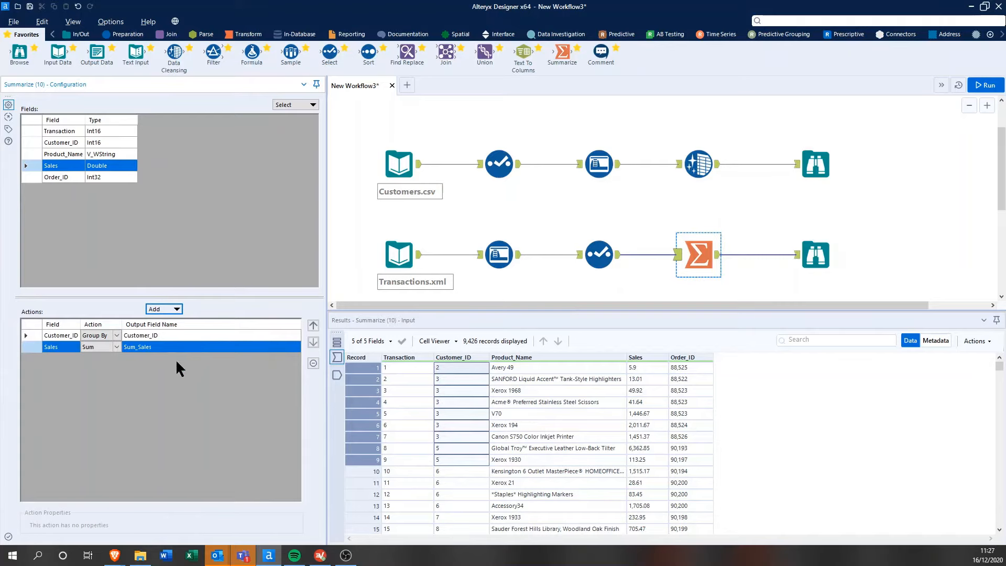
left_click(137, 347)
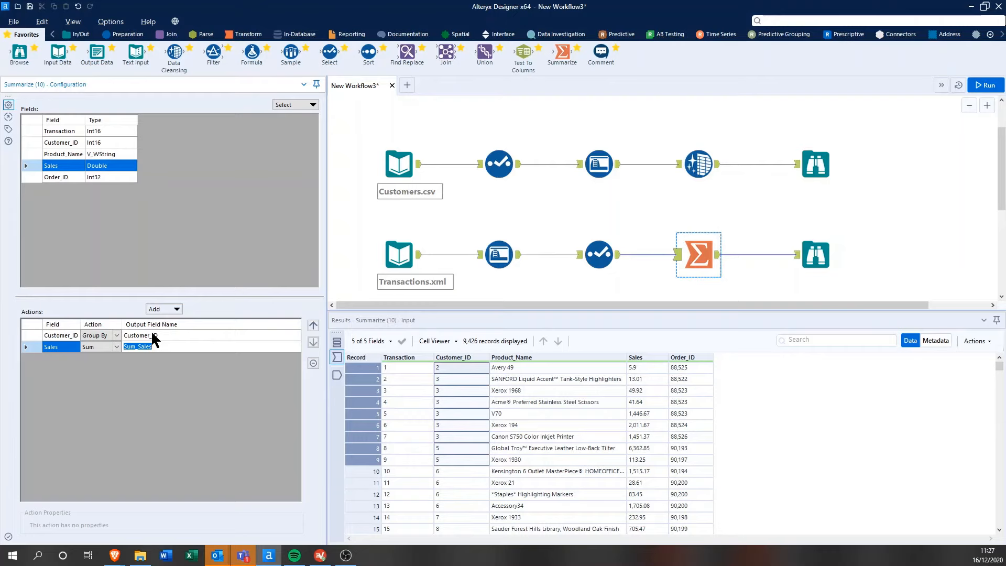
type("Total Sales")
Step: Add a Count action on Order_ID to the Summarize tool and name its output field no Orders
left_click(71, 174)
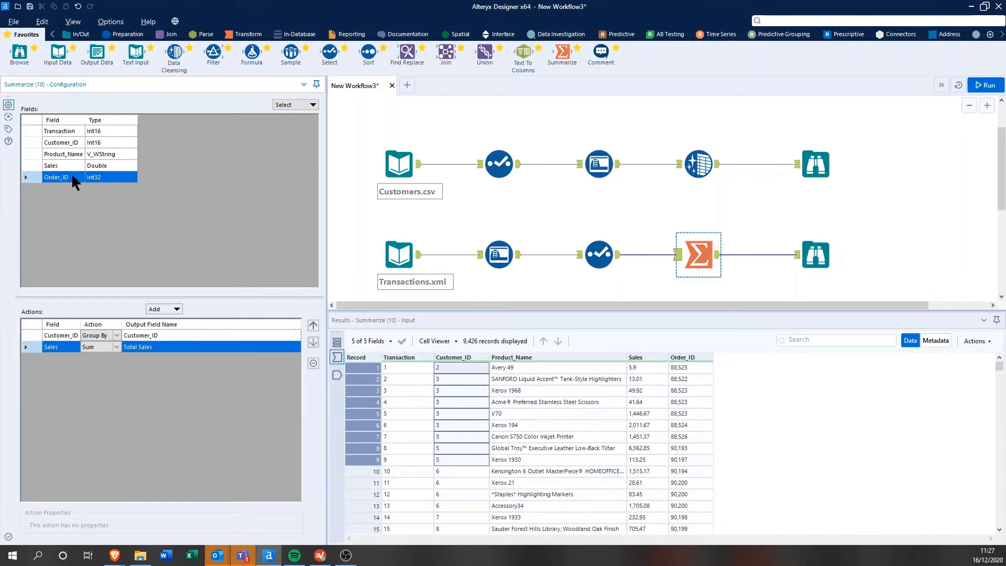
left_click(157, 311)
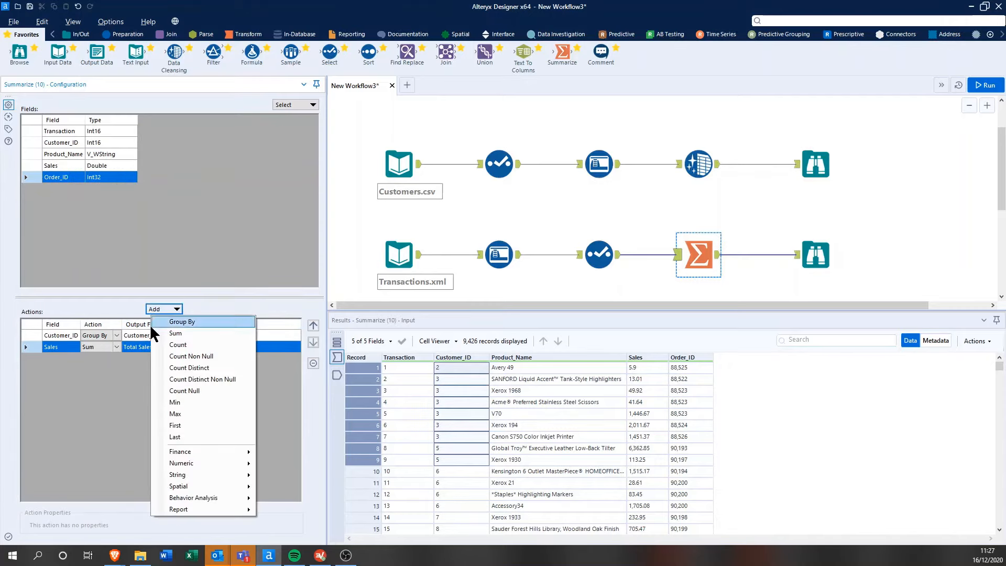
left_click(163, 344)
left_click(156, 357)
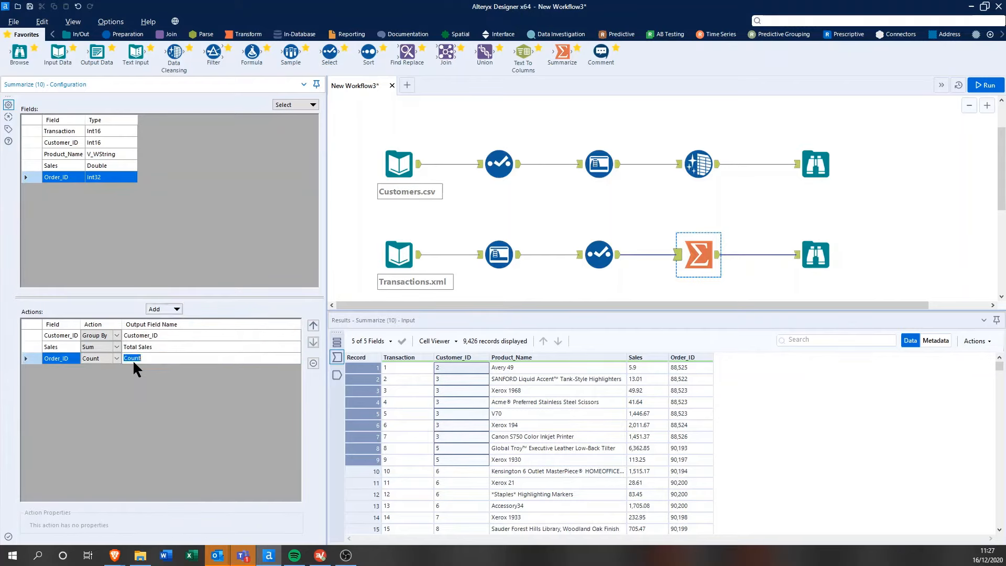
type("no Orders")
Step: Add a Concatenate action on Product_Name with the output name Products and a / separator
left_click(70, 152)
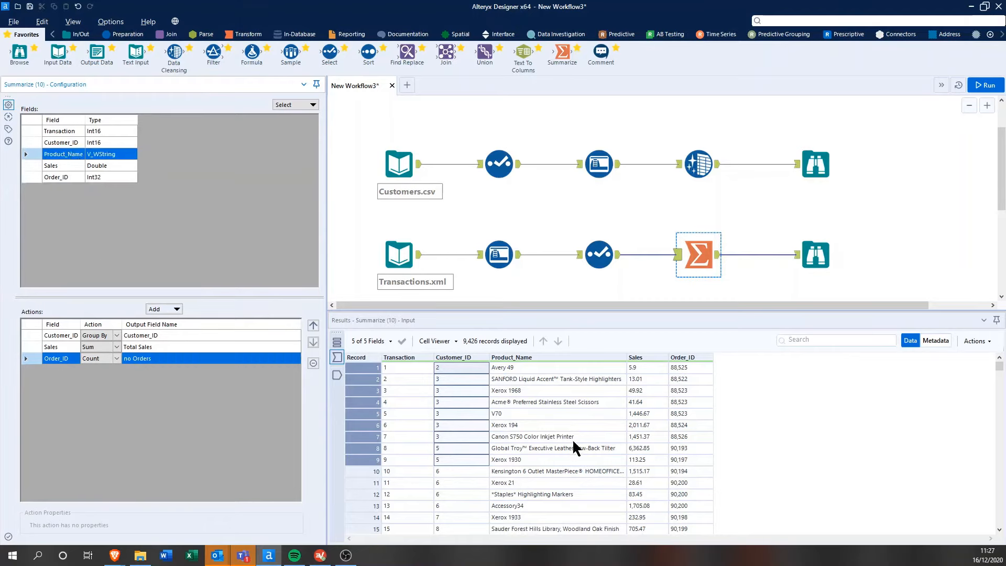
left_click(177, 309)
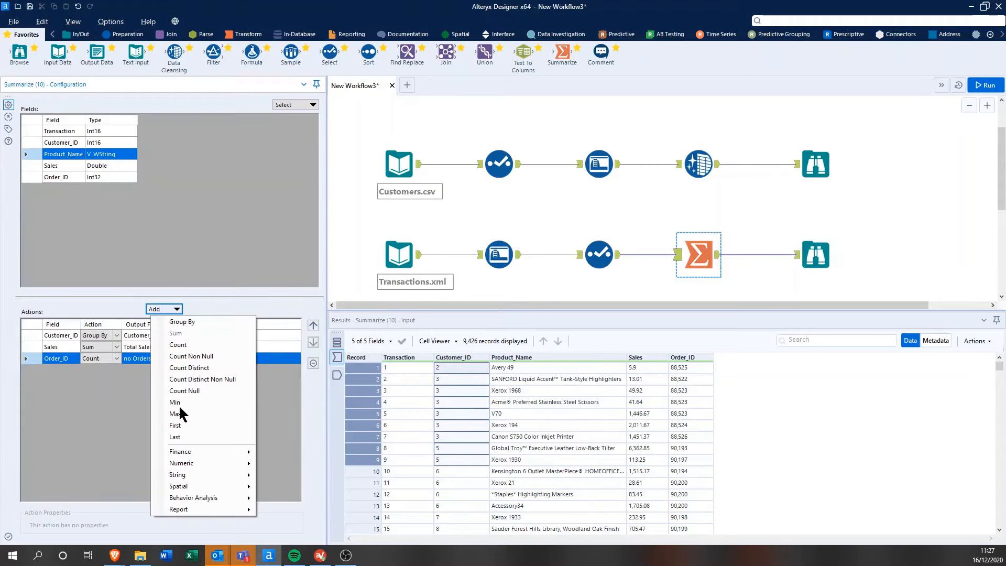
mouse_move(220, 474)
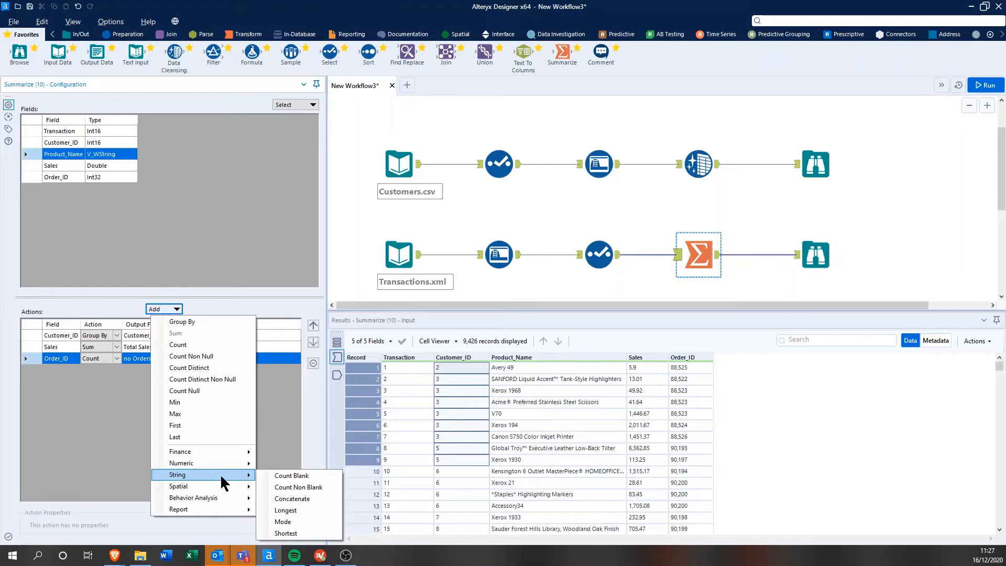
left_click(290, 498)
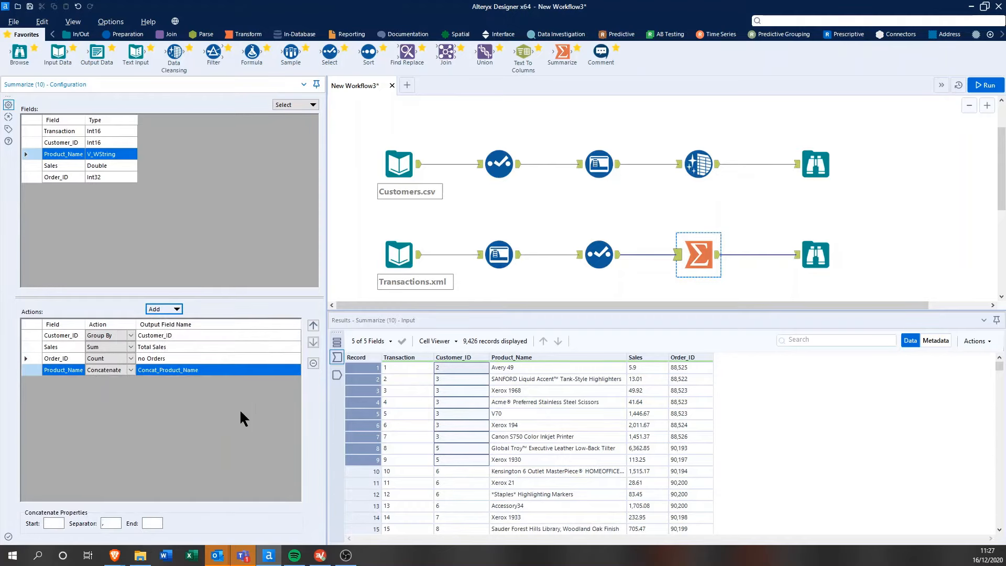
left_click(220, 369)
key("BackSpace")
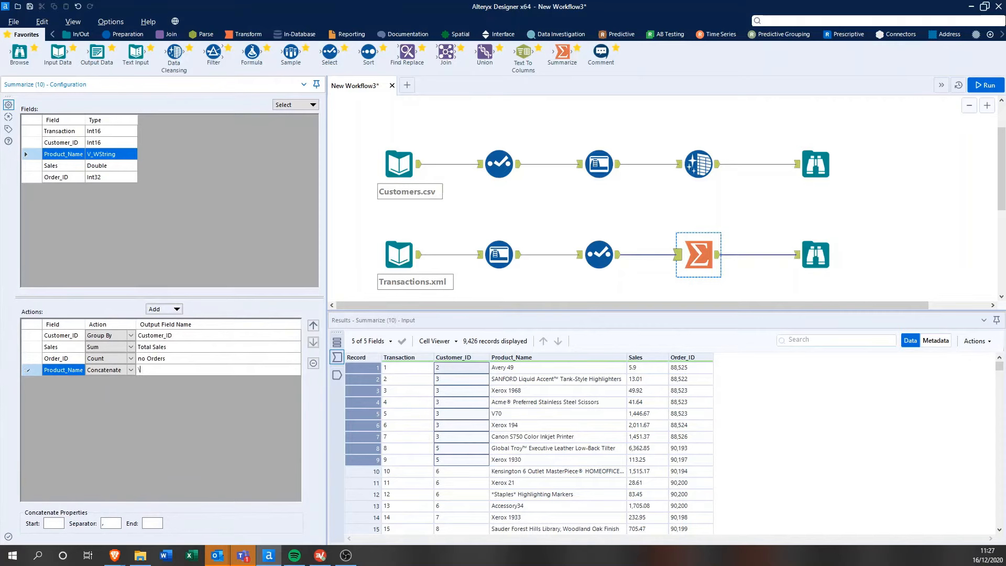
type("Products")
left_click(116, 522)
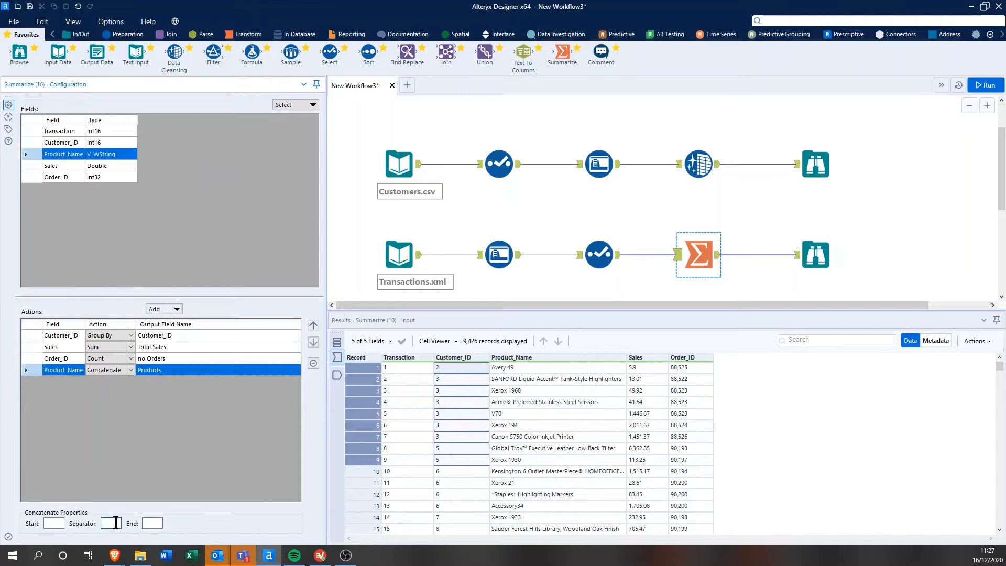
type("/")
Step: Run the workflow and examine the Summarize output, including the full concatenated Products value of the second record
left_click(990, 86)
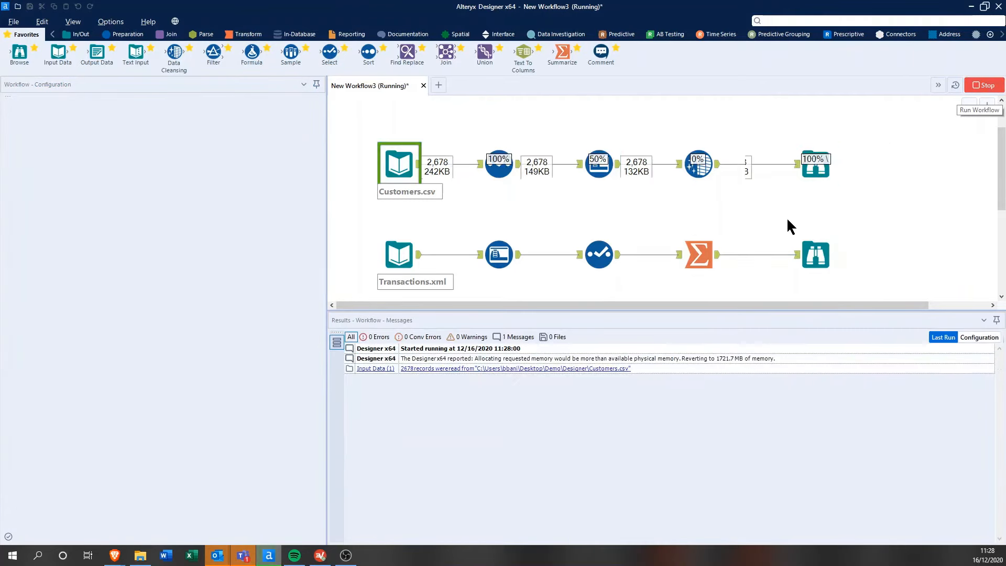
left_click(682, 252)
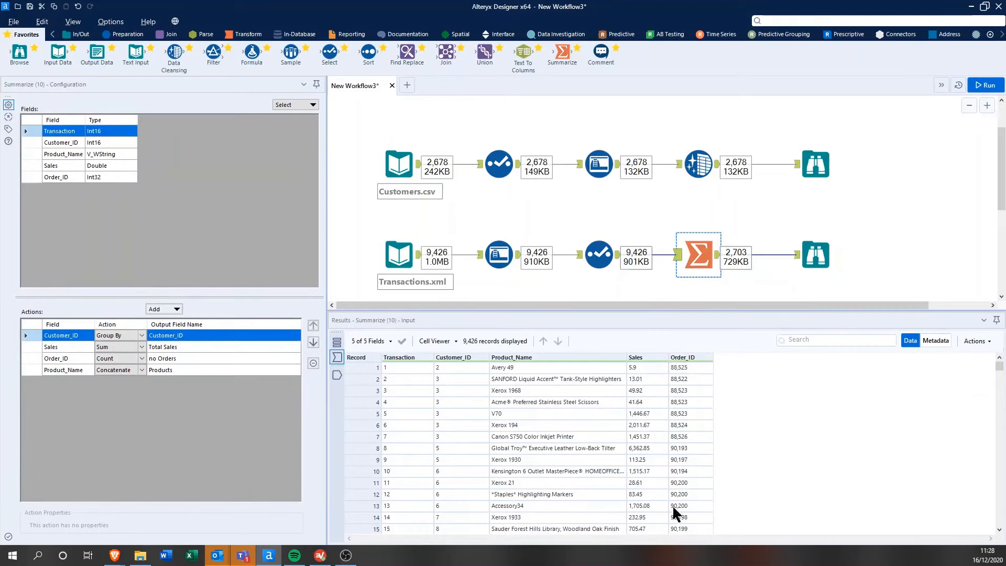
left_click(337, 375)
left_click(382, 379)
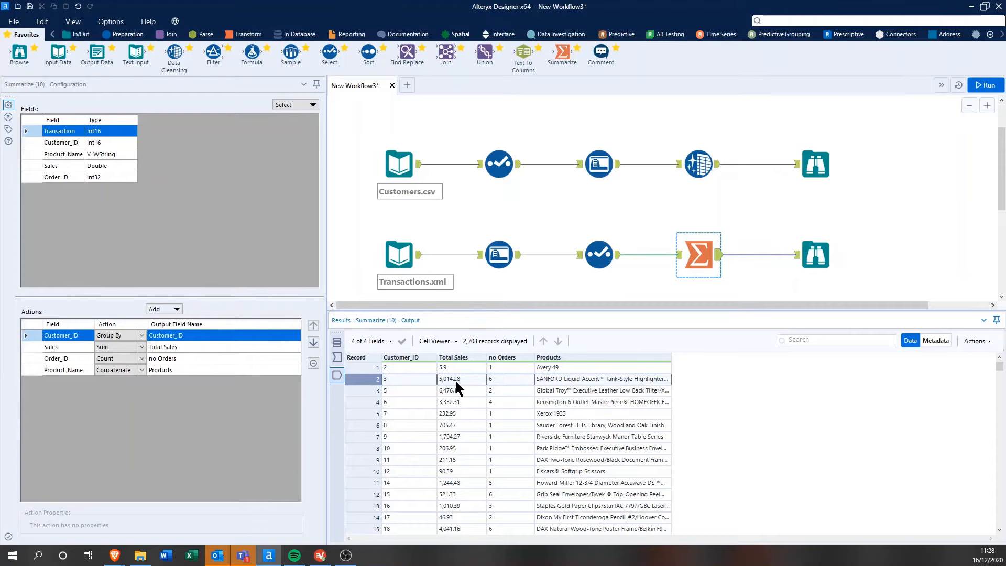
left_click(562, 379)
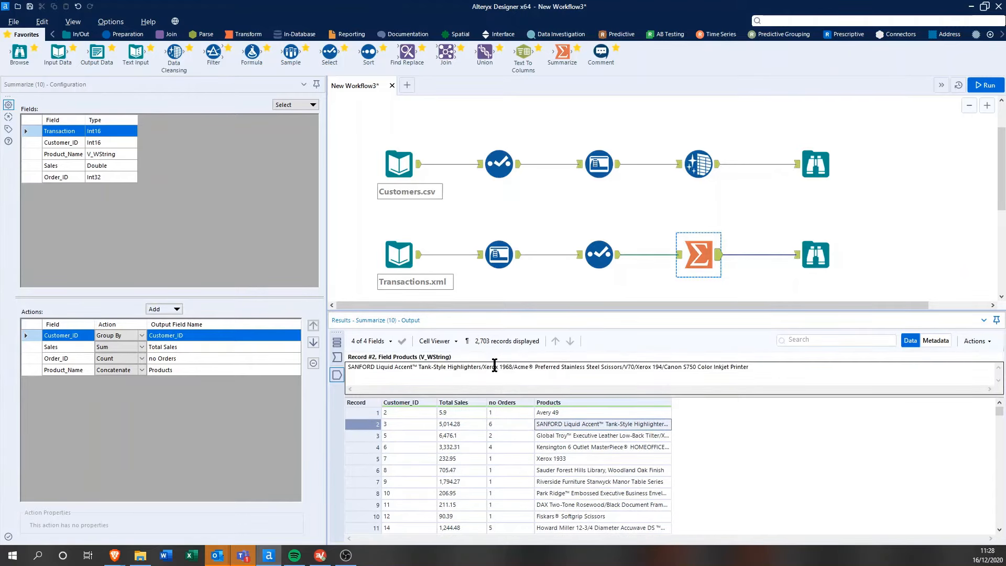
left_click_drag(775, 367, 292, 372)
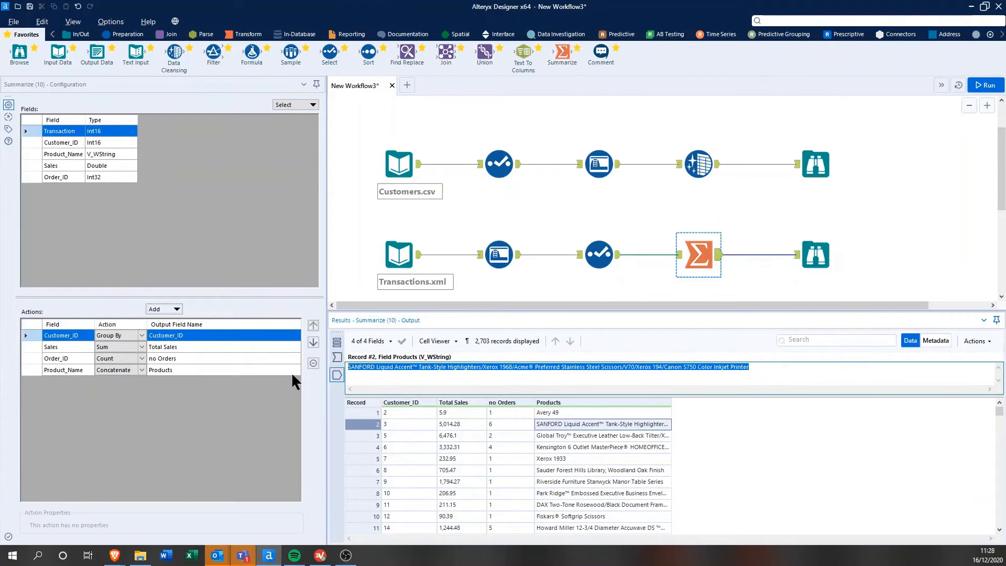
left_click(492, 373)
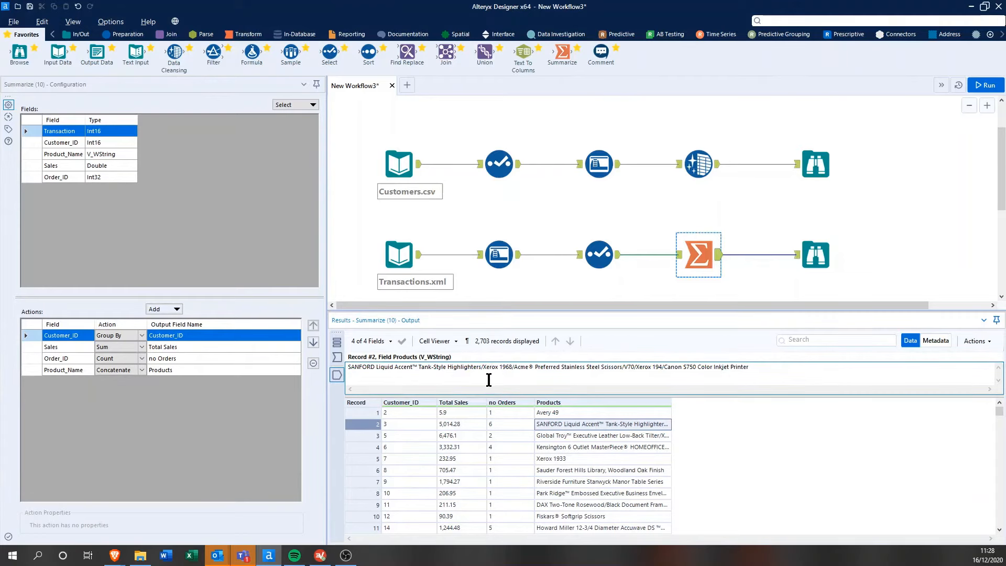
left_click(483, 377)
left_click(440, 341)
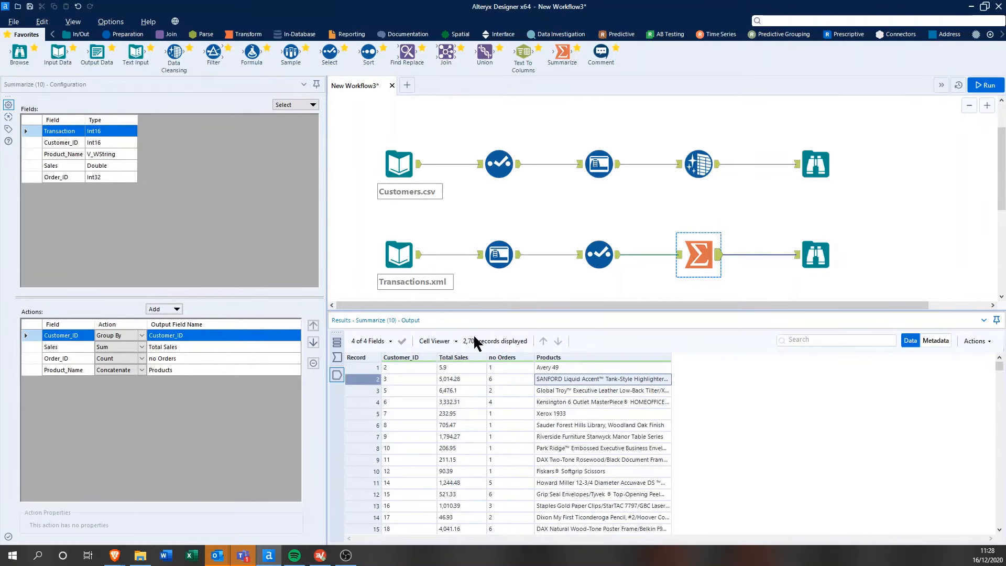
Step: Delete the Browse tools at the ends of the customer and transaction branches
left_click(817, 165)
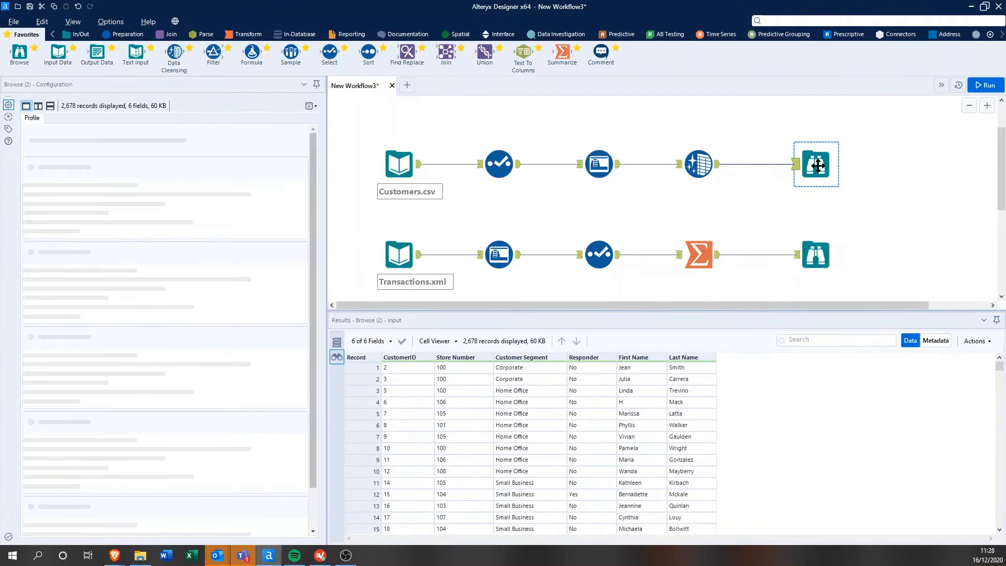
left_click(816, 252)
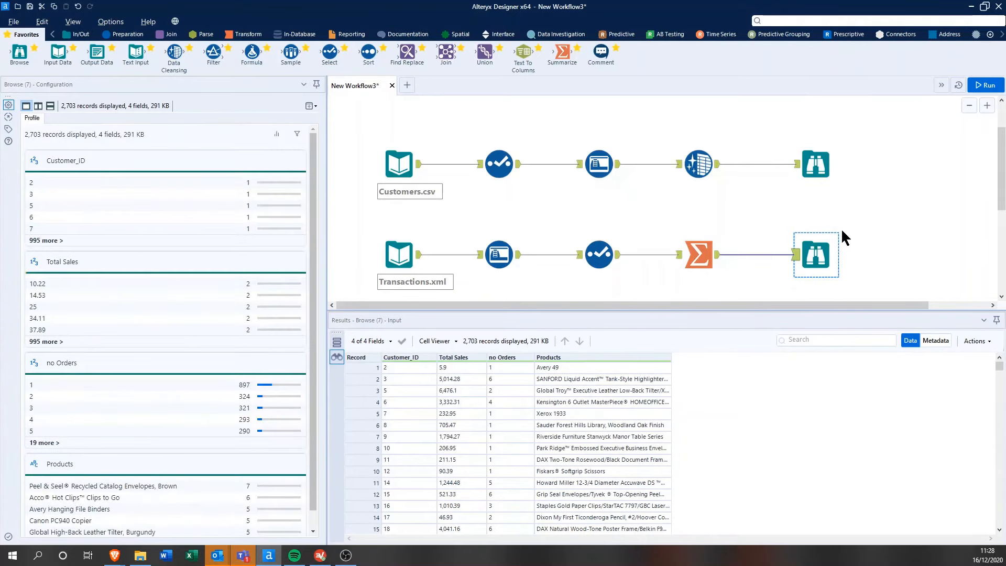
left_click_drag(769, 130, 866, 278)
right_click(812, 247)
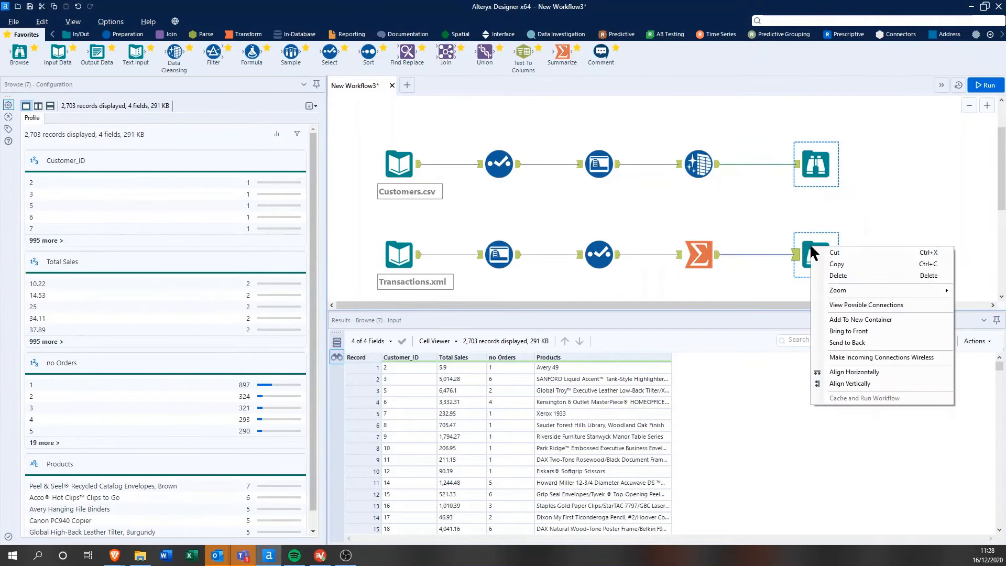
left_click(842, 274)
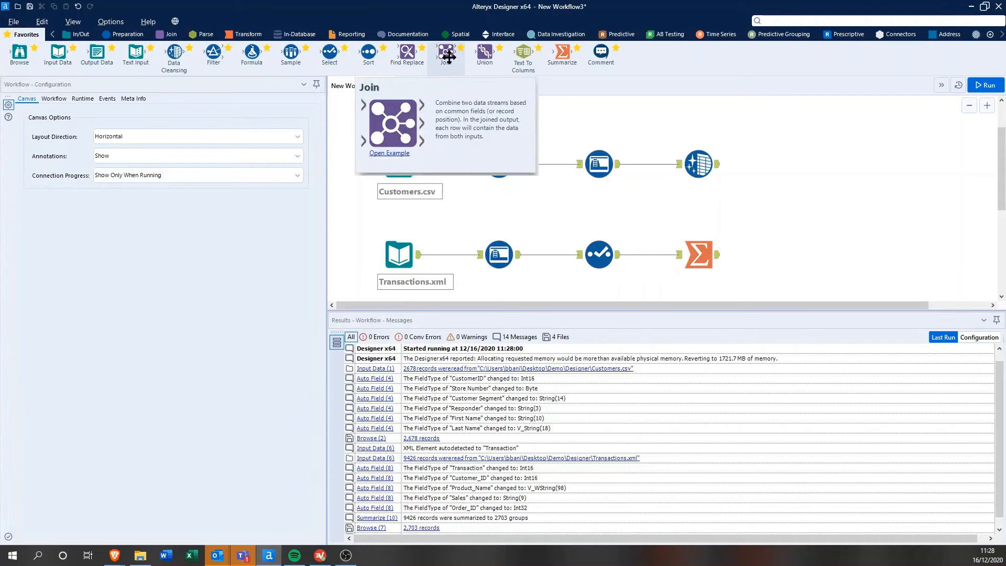
Step: Add a Join tool after both branches, connecting Data Cleansing to its left input and Summarize to its right input
left_click_drag(449, 57, 841, 203)
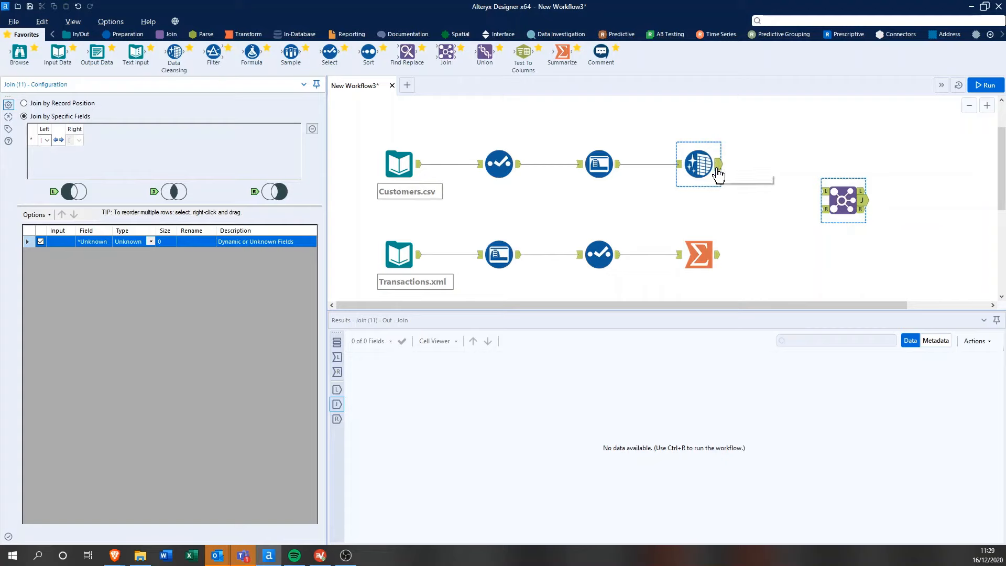
left_click_drag(719, 165, 825, 191)
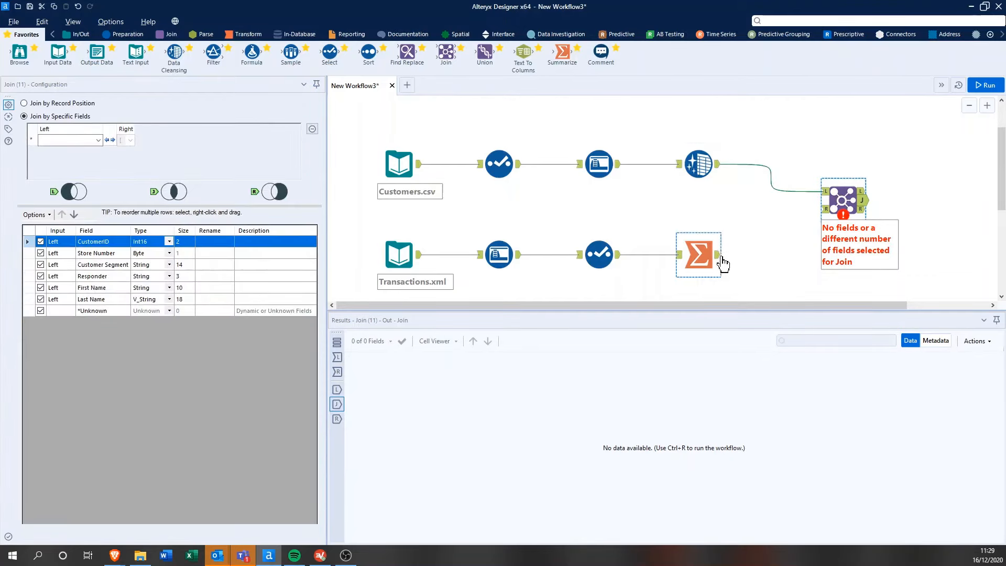
left_click_drag(718, 255, 833, 207)
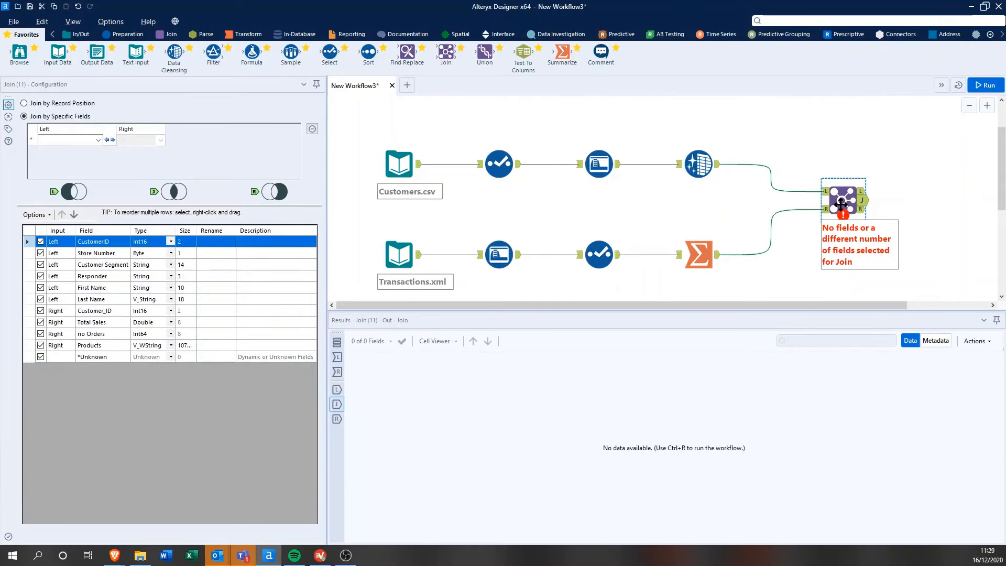
left_click_drag(841, 204, 782, 209)
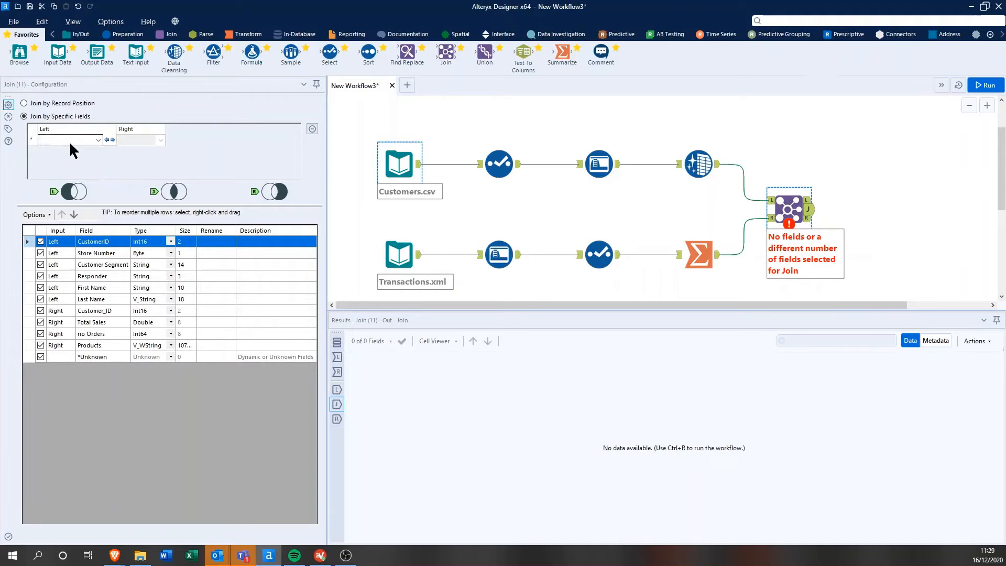
Step: Check the Join tool's left input data and join by specific fields, matching left CustomerID to right Customer_ID
left_click(338, 357)
left_click_drag(407, 367, 411, 460)
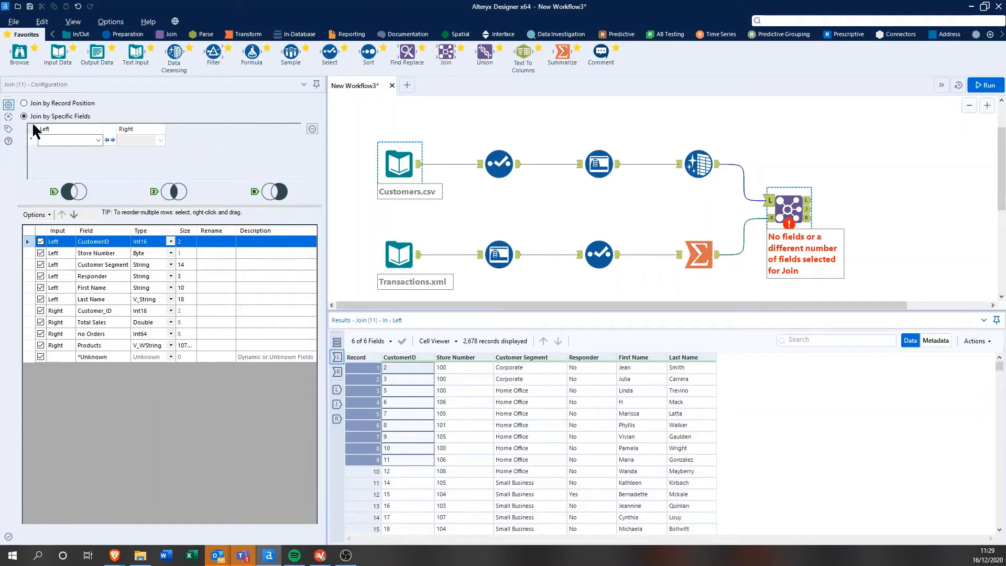
left_click(71, 141)
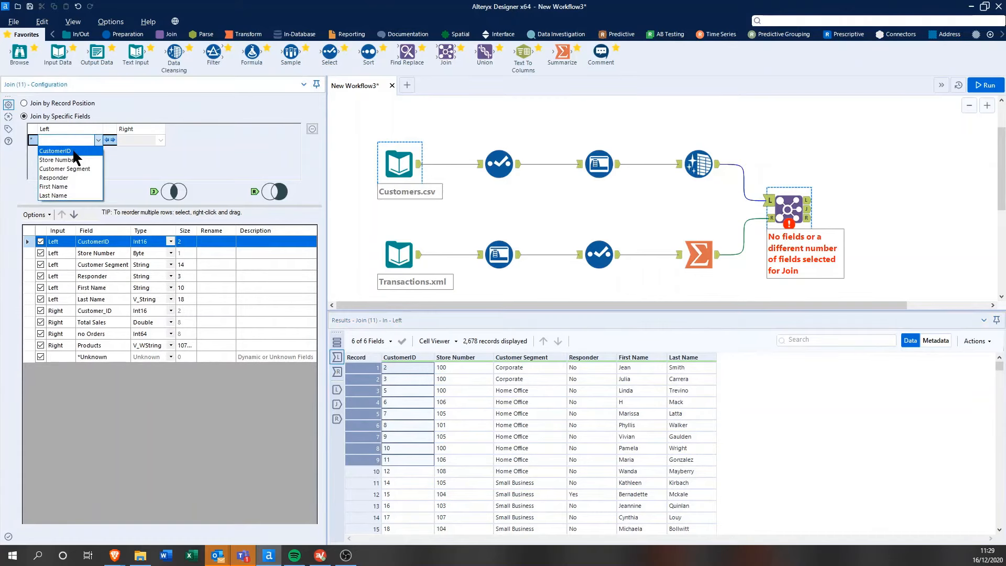
left_click(73, 152)
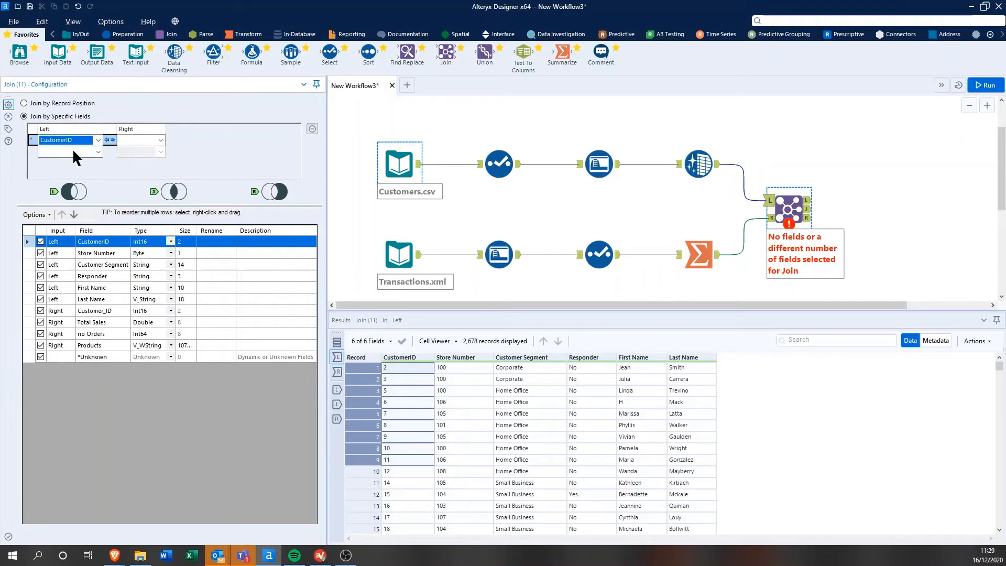
left_click(130, 138)
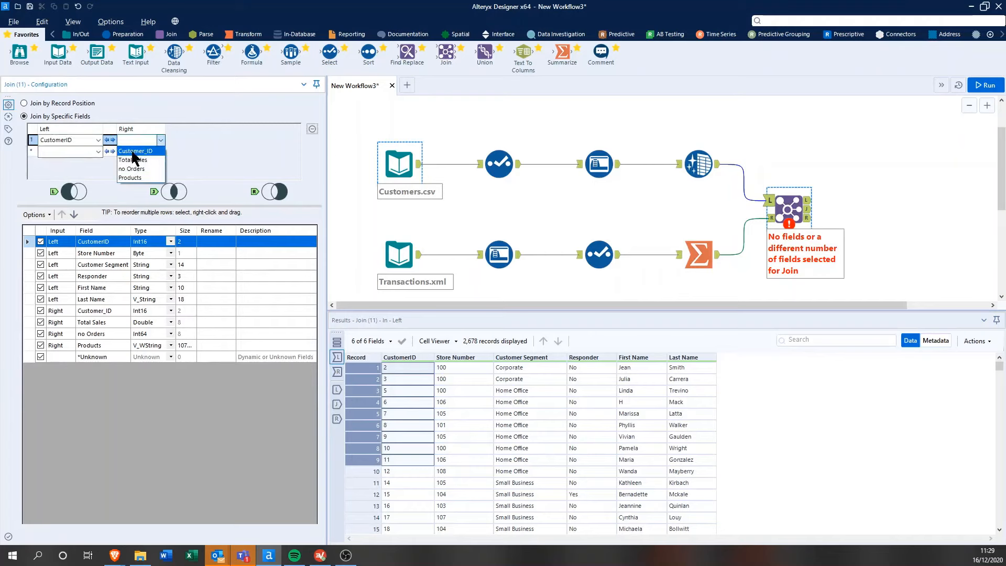
left_click(132, 151)
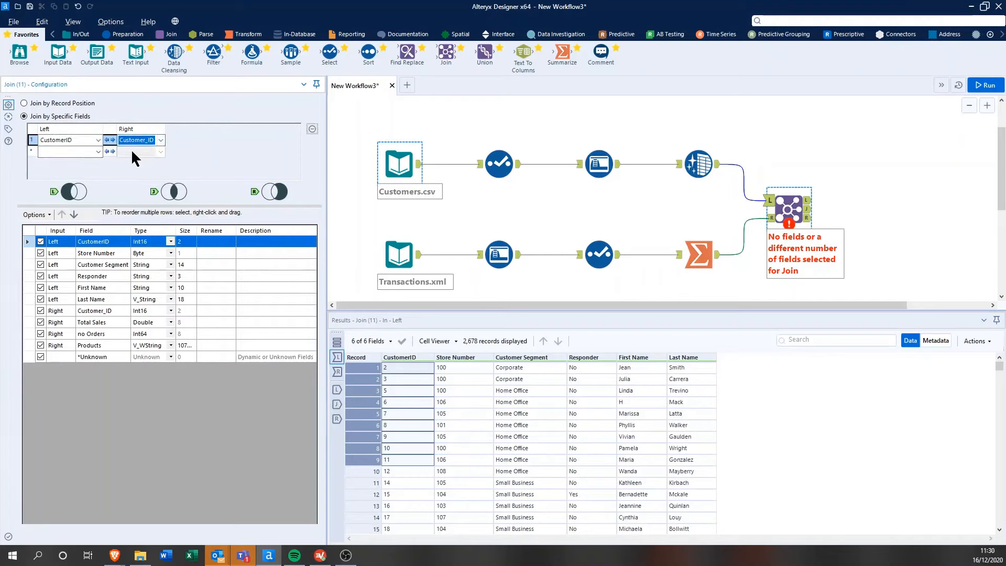
Step: Exclude the right Customer_ID from the Join output and move Total Sales, no Orders and Products directly below CustomerID
left_click(41, 311)
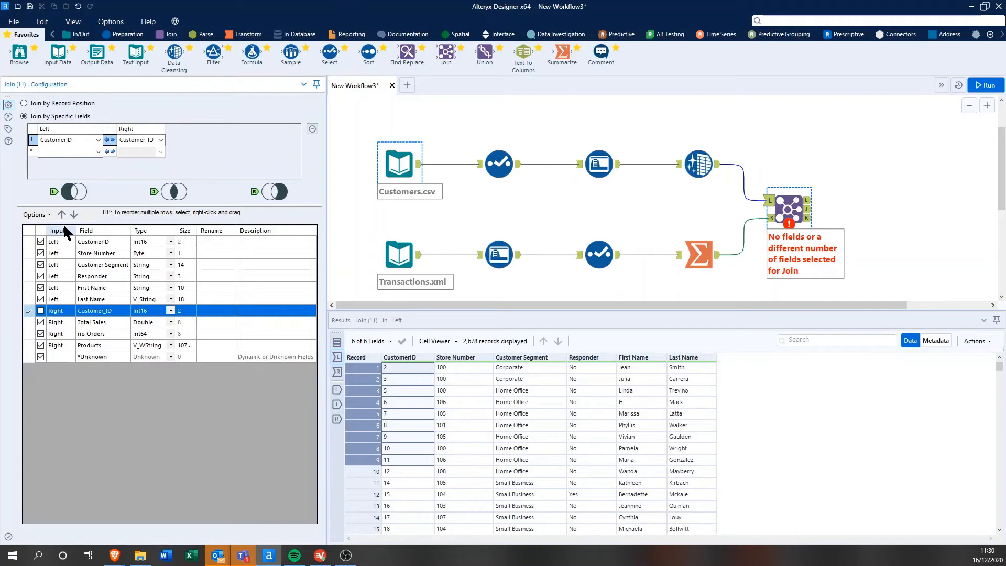
left_click_drag(65, 242, 65, 299)
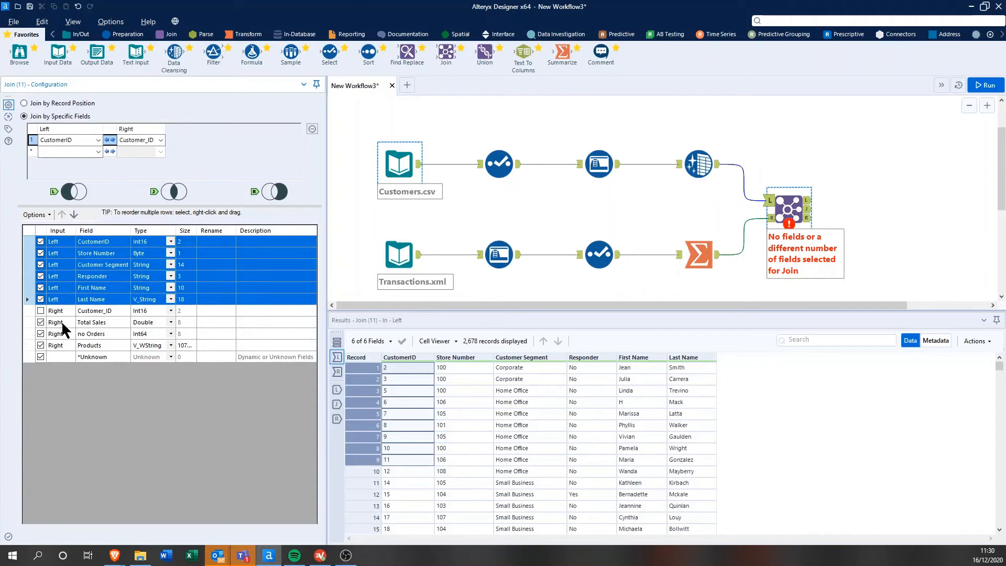
left_click_drag(61, 322, 61, 346)
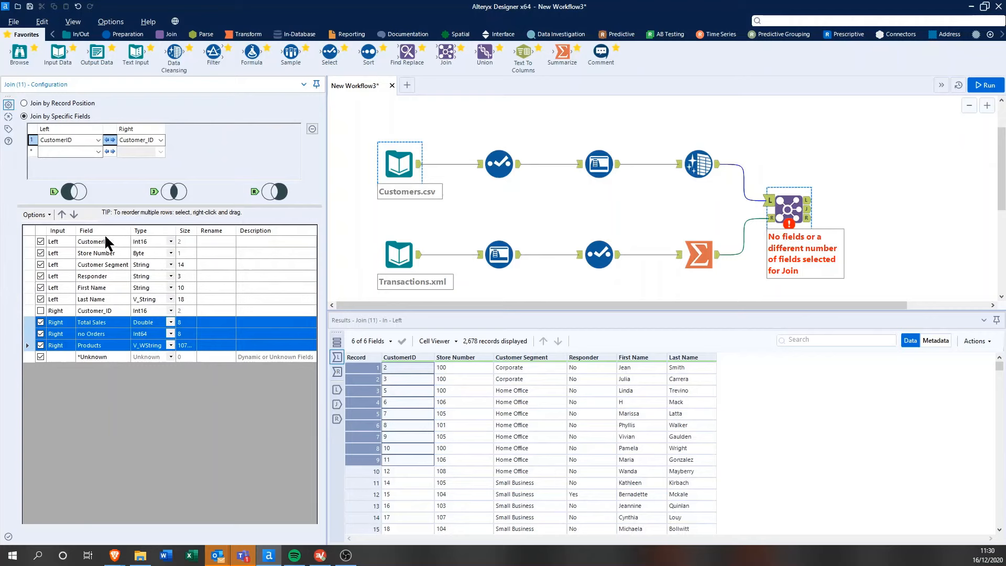
left_click(61, 215)
left_click(61, 215)
left_click(60, 215)
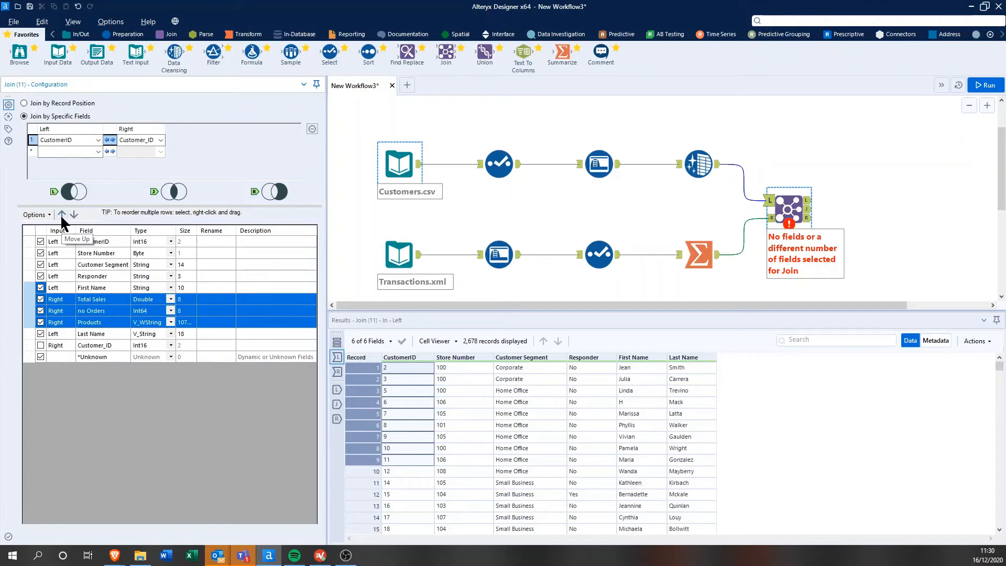
left_click(61, 215)
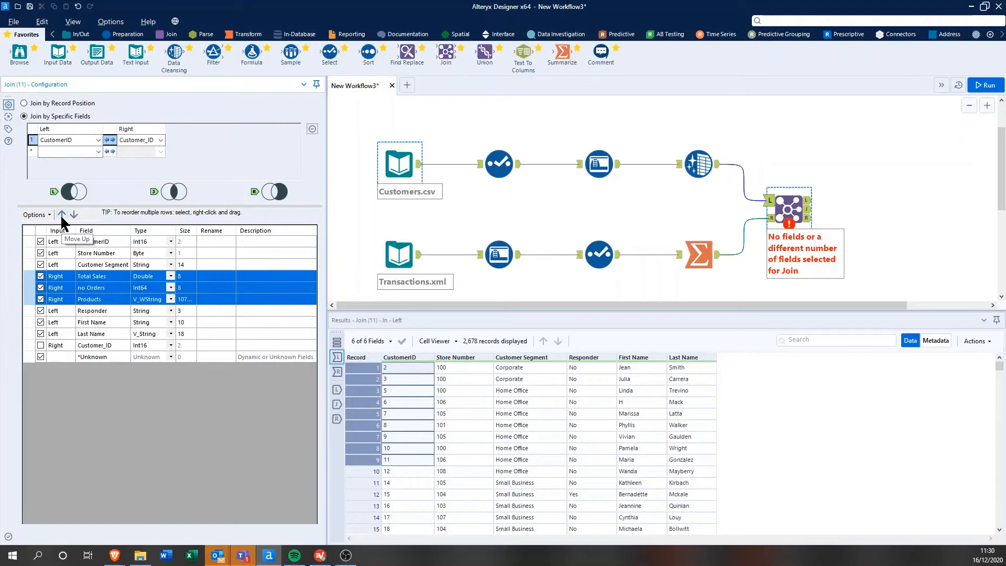
left_click(61, 215)
left_click(60, 215)
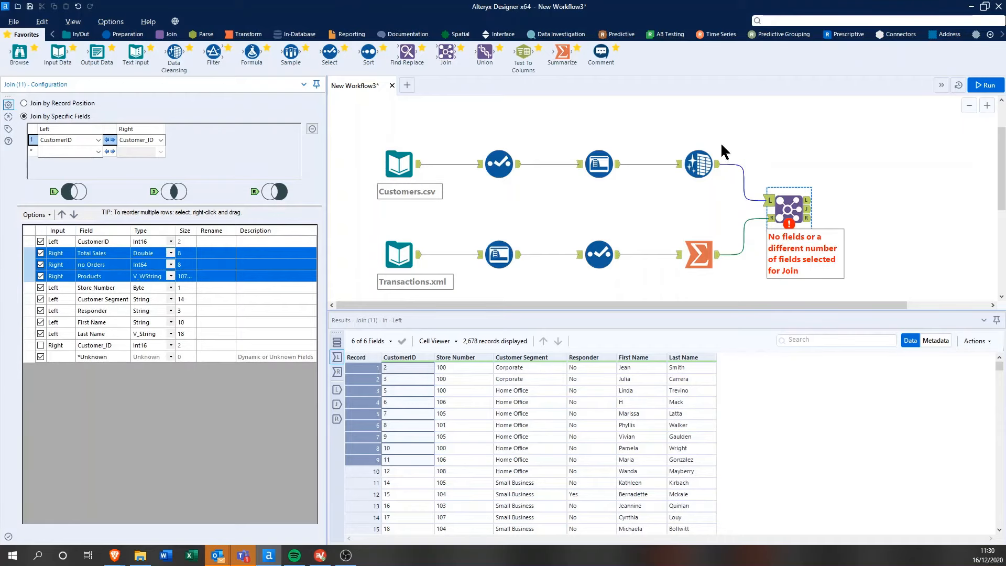
Step: Add Browse tools to all three Join outputs and set the workflow's Connection Progress to Show
right_click(794, 200)
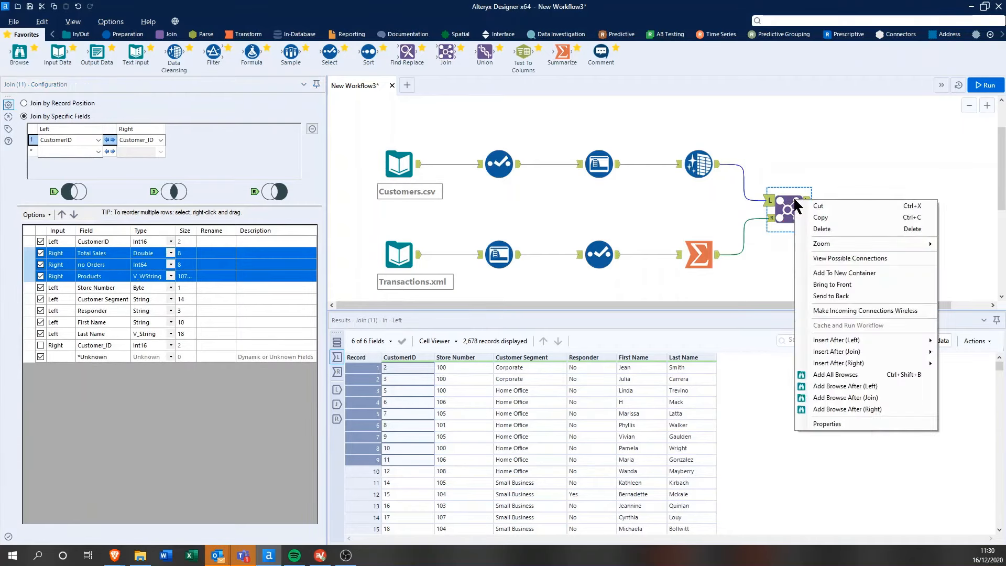
left_click(860, 374)
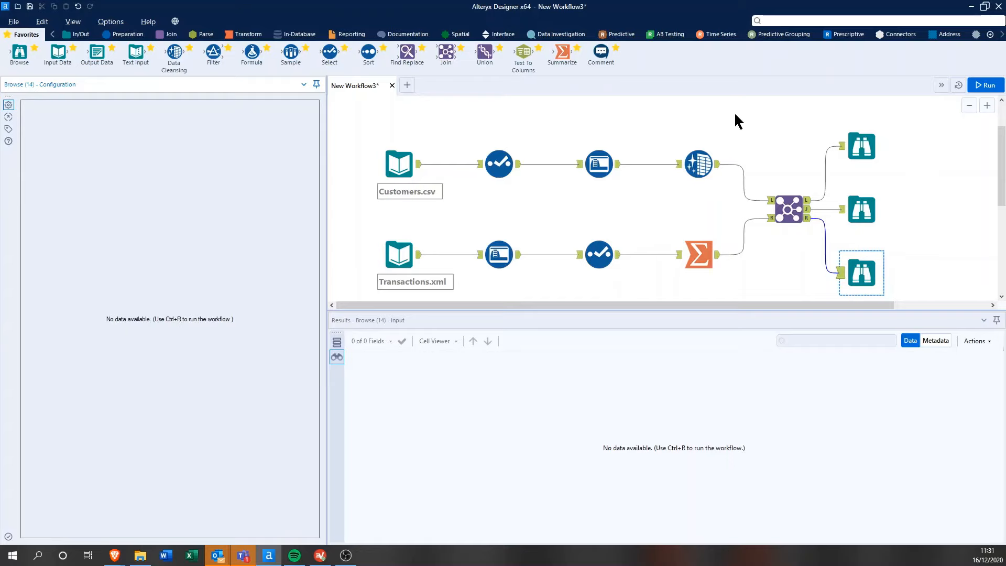
left_click(775, 137)
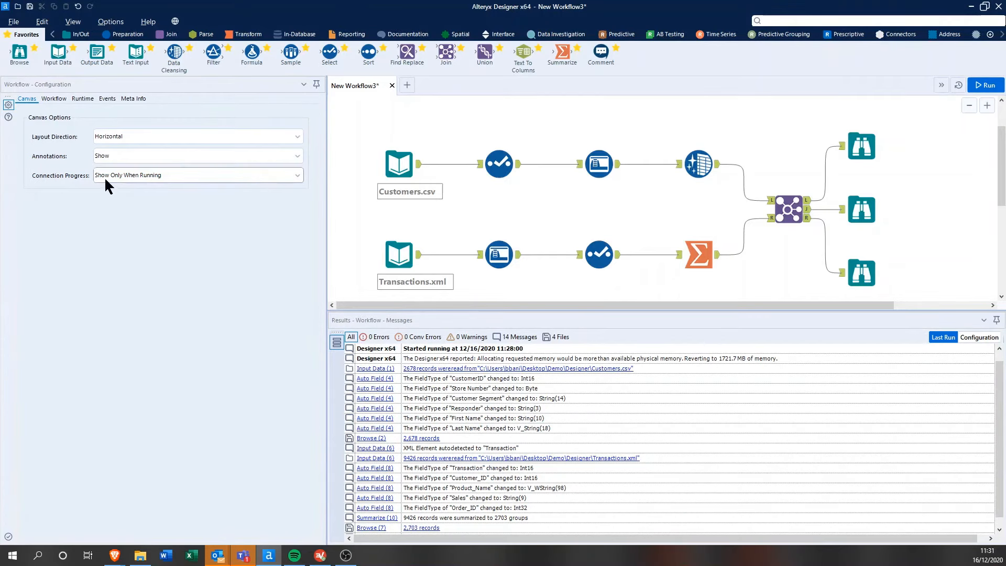
left_click(118, 178)
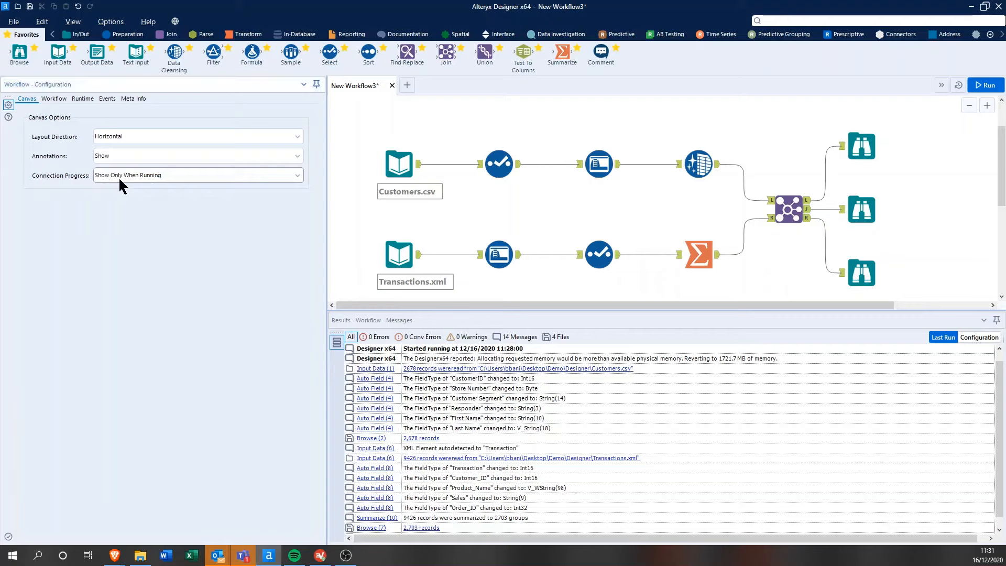
left_click(116, 198)
left_click(479, 217)
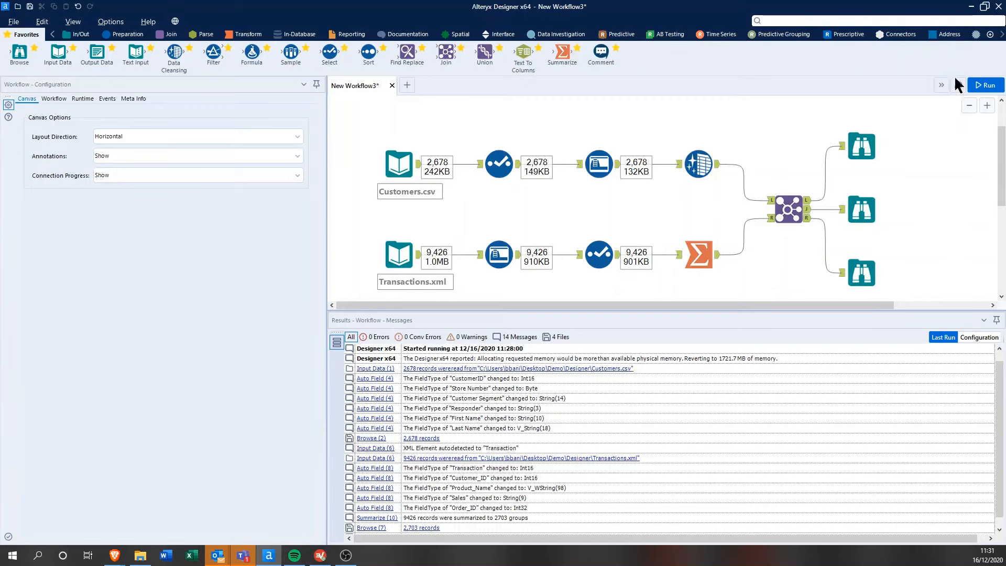
Step: Run the workflow and inspect the Join tool's joined, left unjoined and right unjoined records
left_click(987, 85)
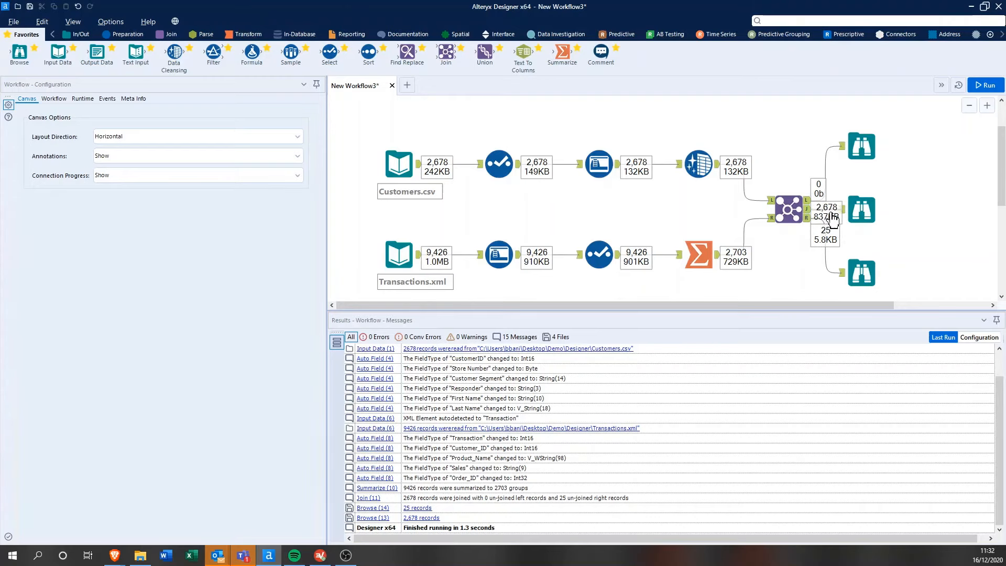
left_click(851, 218)
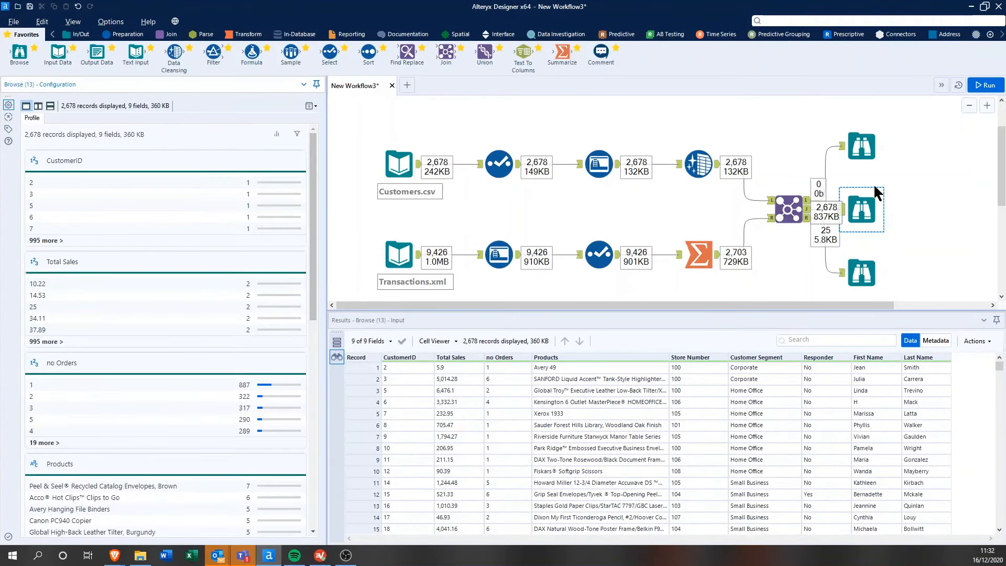
left_click(808, 204)
left_click(809, 204)
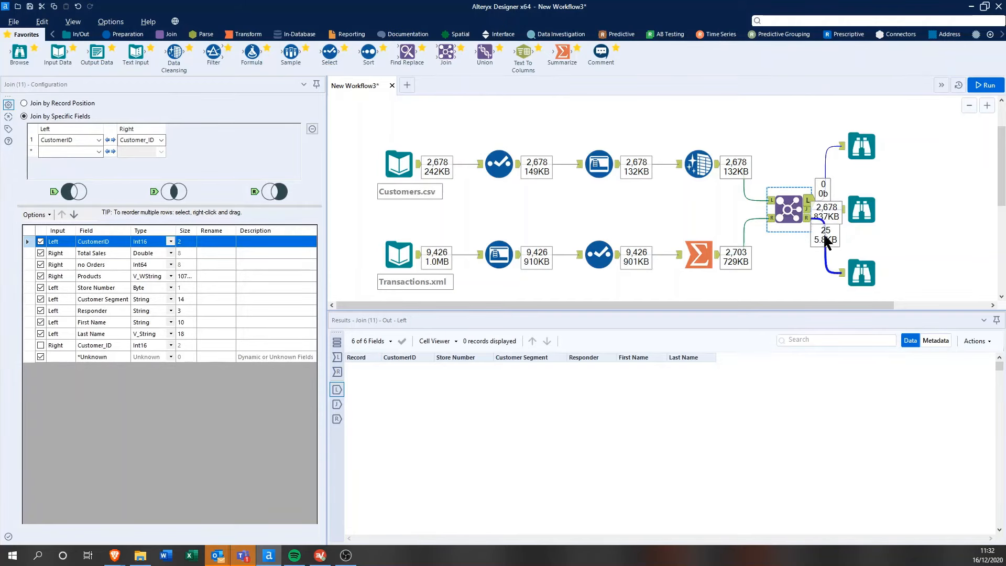
left_click(851, 282)
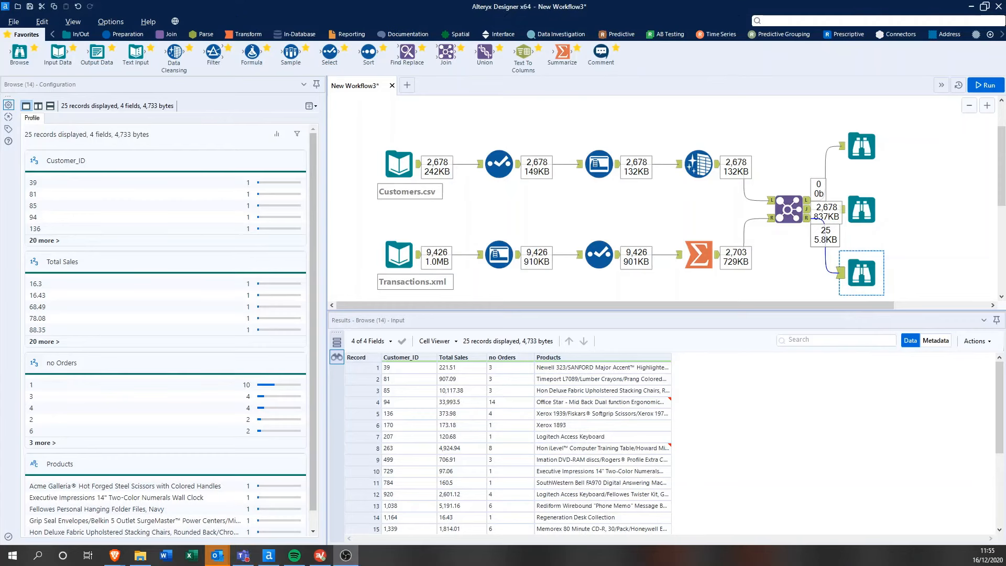
Step: Review the joined records, checking the CustomerID, the summarized transaction fields and the customer detail fields
left_click(852, 211)
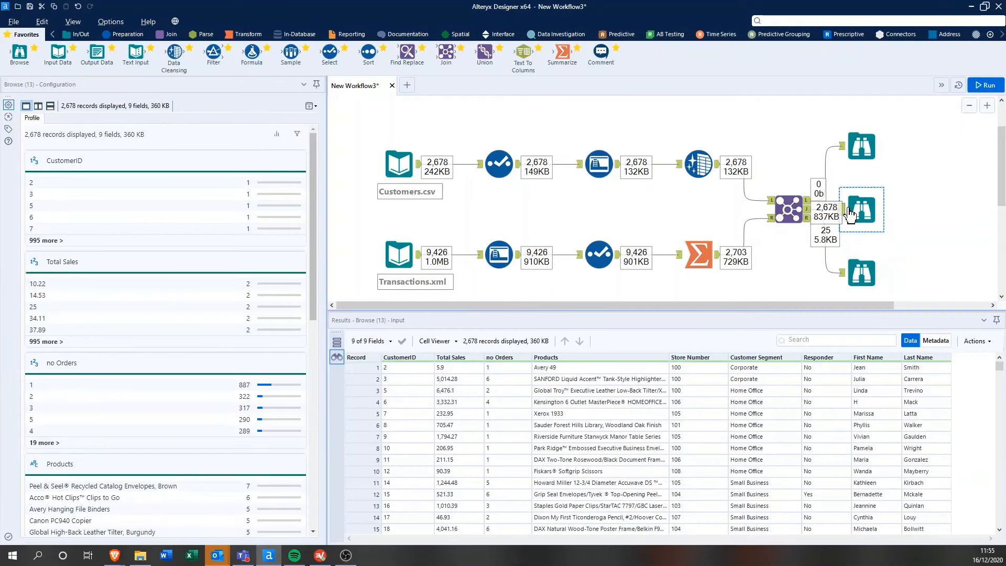
left_click(862, 272, "ctrl")
left_click_drag(404, 386, 400, 460)
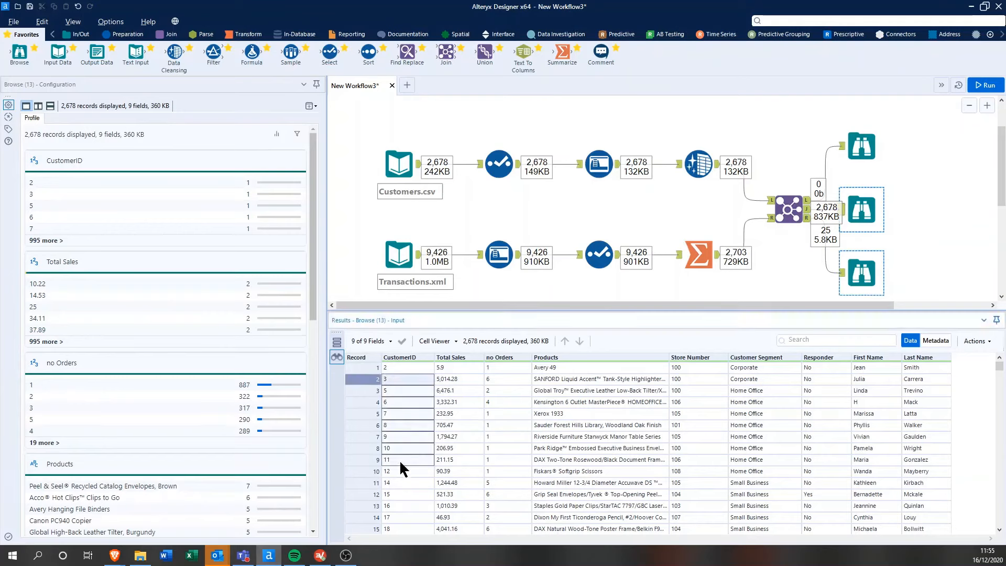
left_click(454, 378)
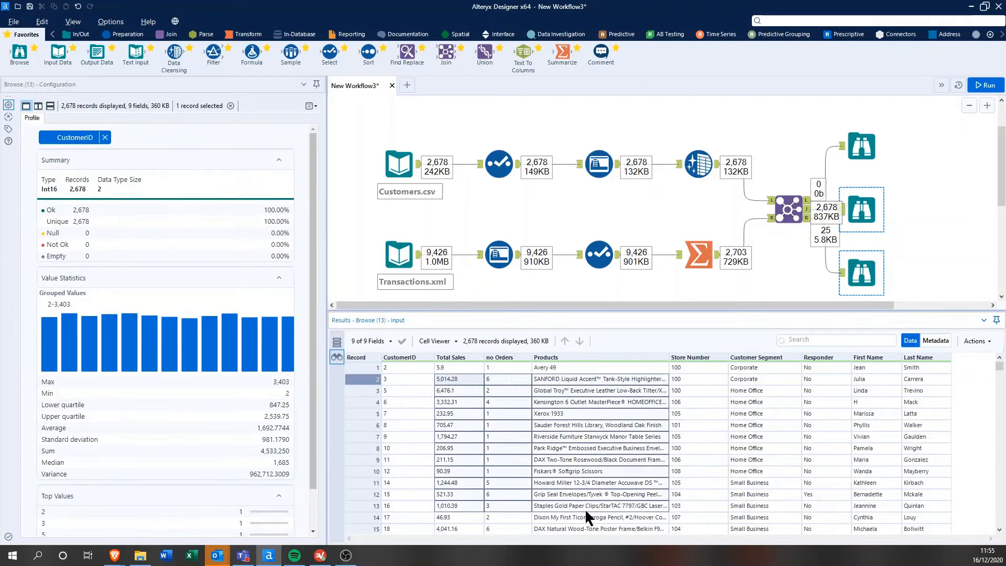
left_click_drag(697, 379, 942, 501)
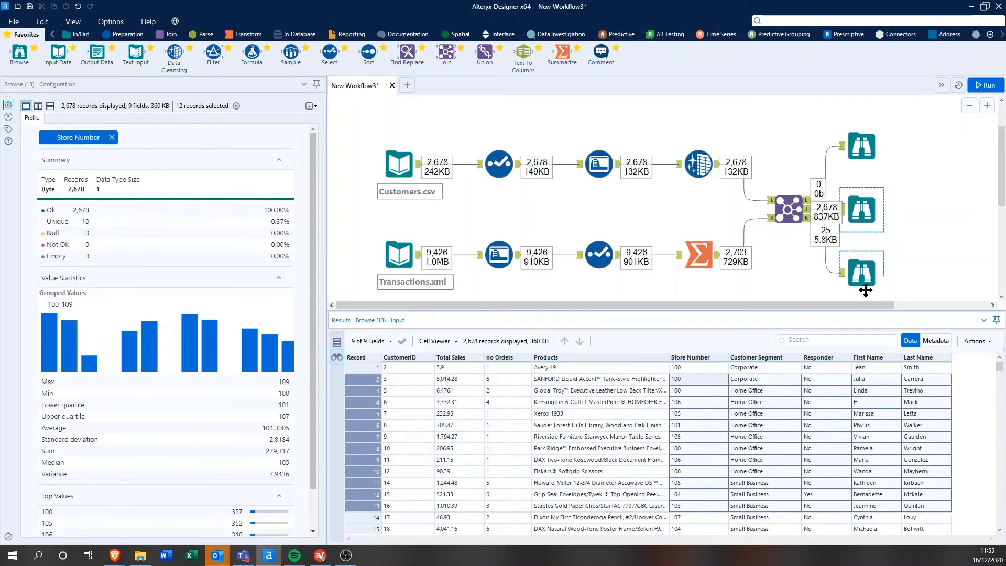
Step: Delete the Browse tools on the Join's left and right outputs and move the remaining one farther away from the Join
left_click_drag(865, 304, 973, 302)
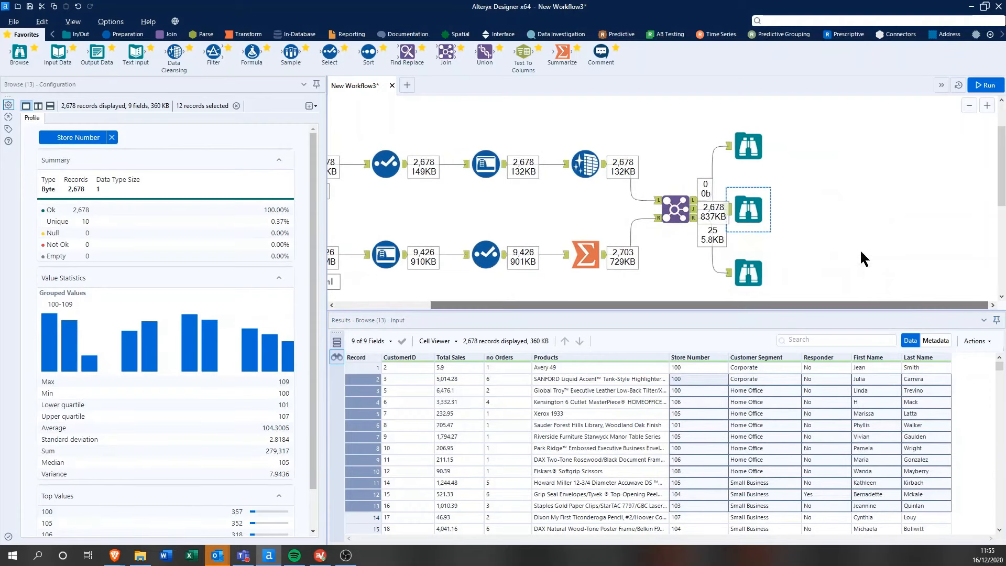
left_click(755, 141)
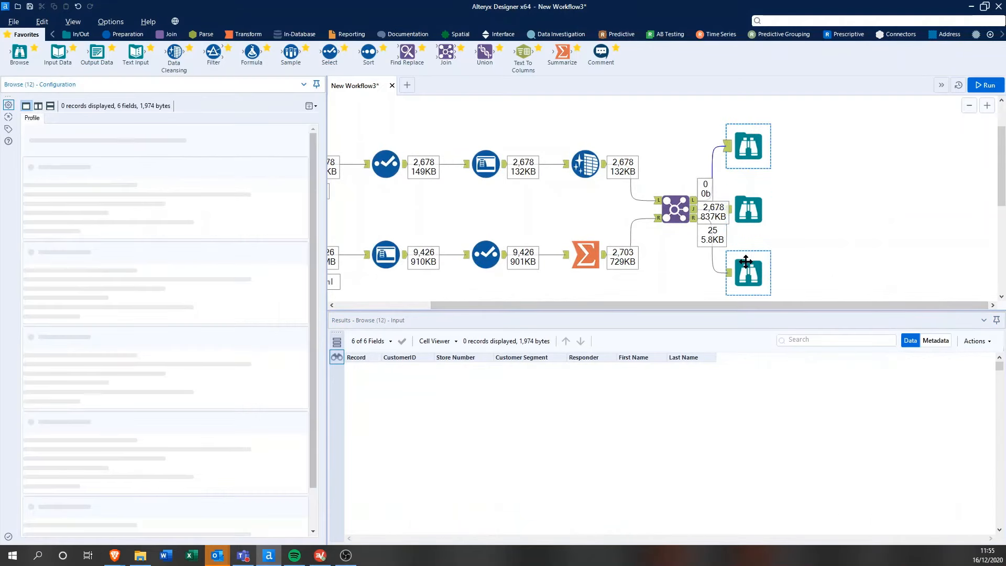
left_click(745, 265)
left_click(775, 211)
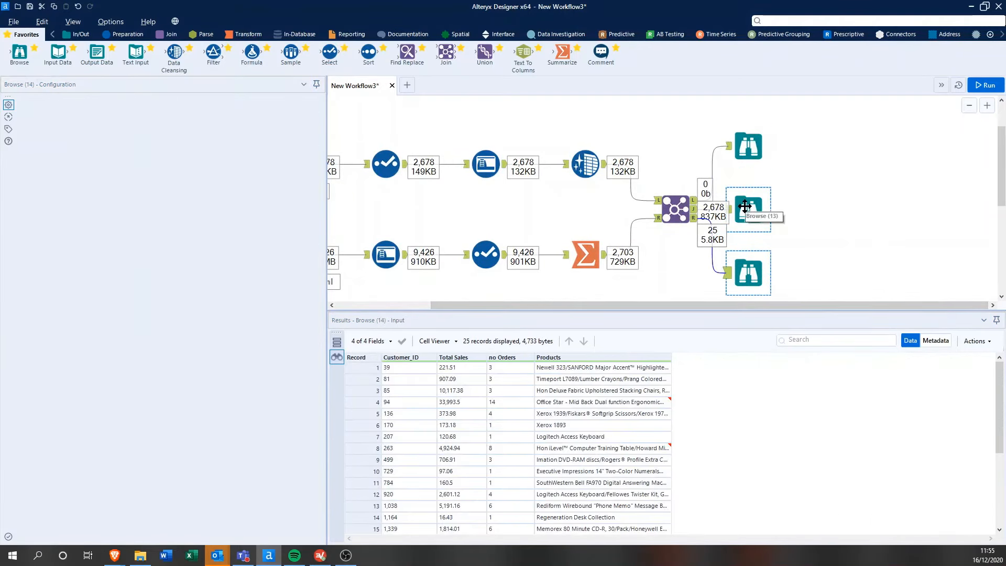
left_click(761, 157)
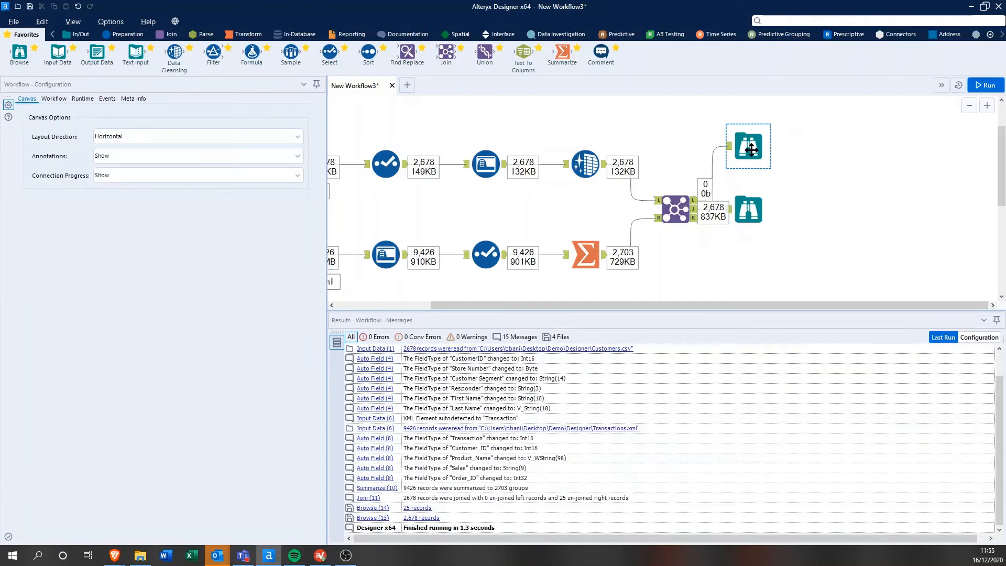
key("Delete")
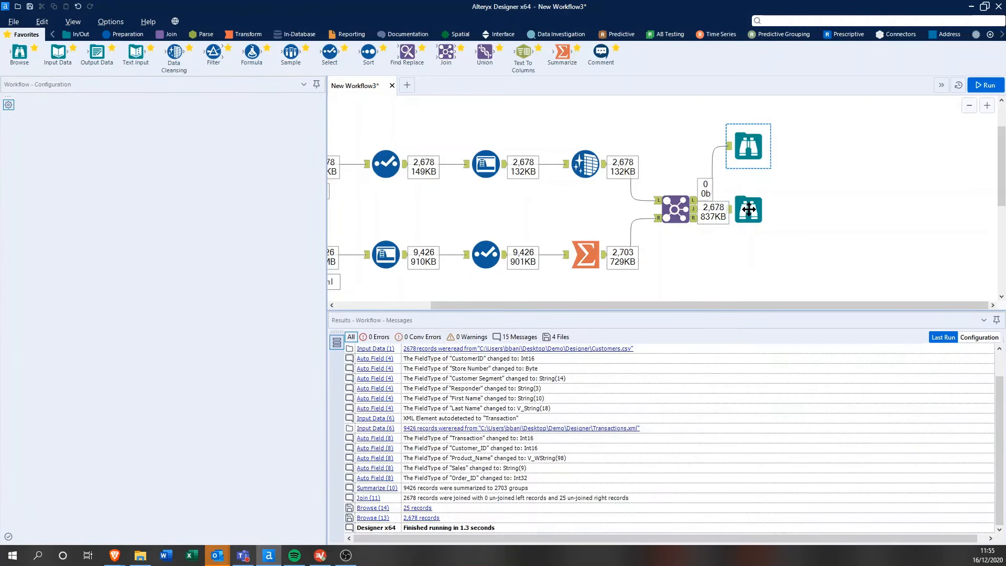
left_click(749, 210)
left_click_drag(749, 210, 938, 208)
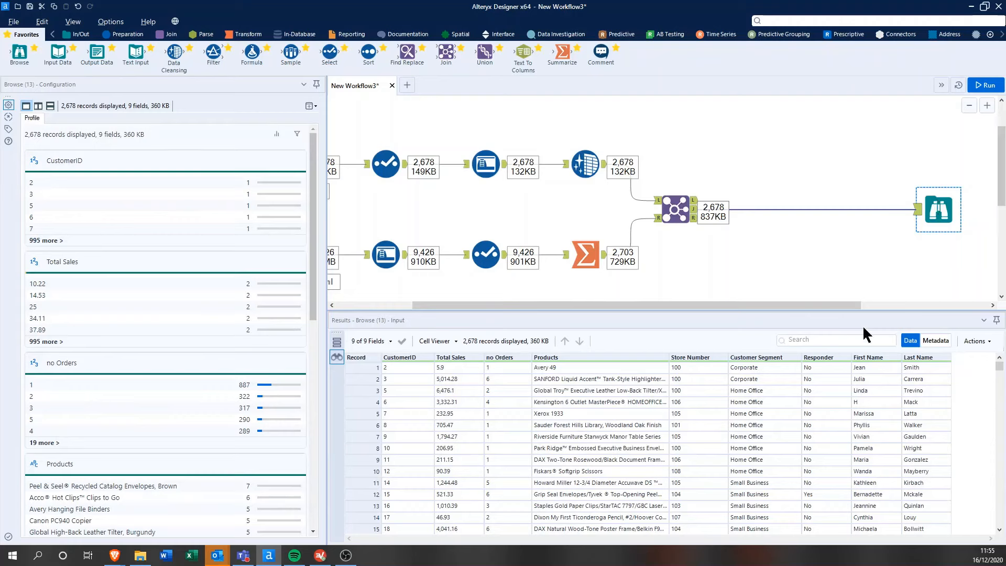
Step: Insert a Sort tool between the Join and the Browse tool and sort by Total Sales in descending order
left_click_drag(763, 379, 763, 446)
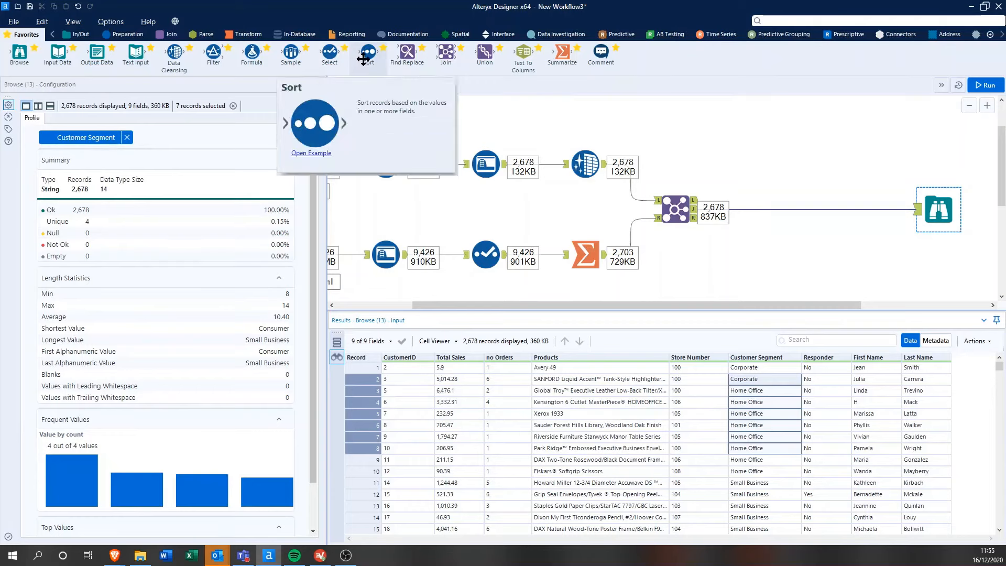
left_click_drag(364, 59, 759, 210)
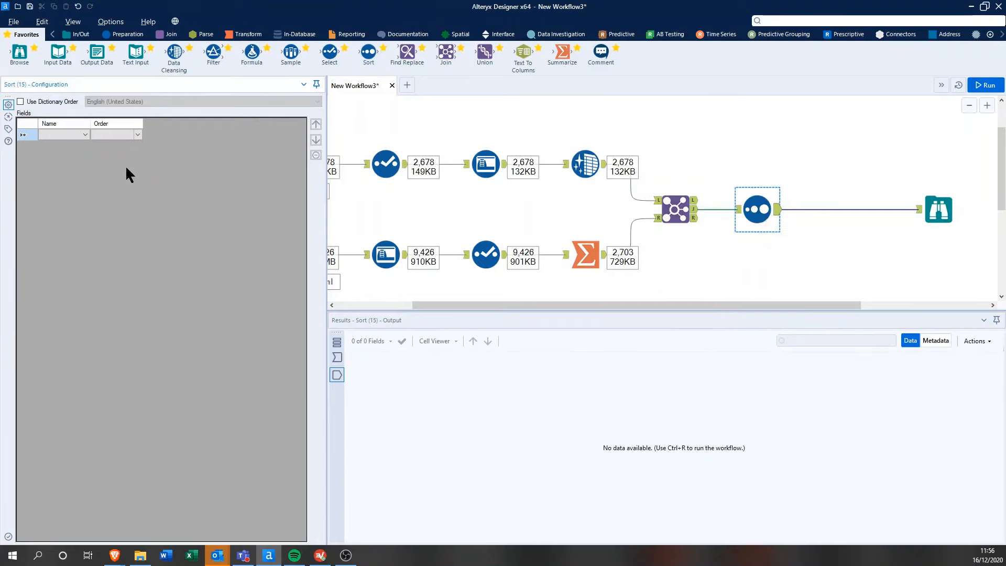
left_click(65, 135)
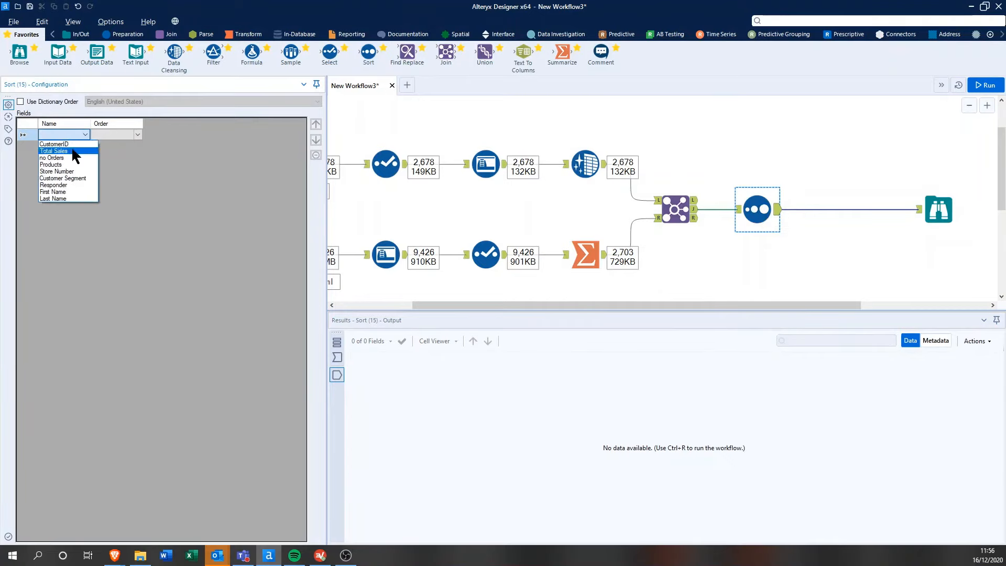
left_click(63, 151)
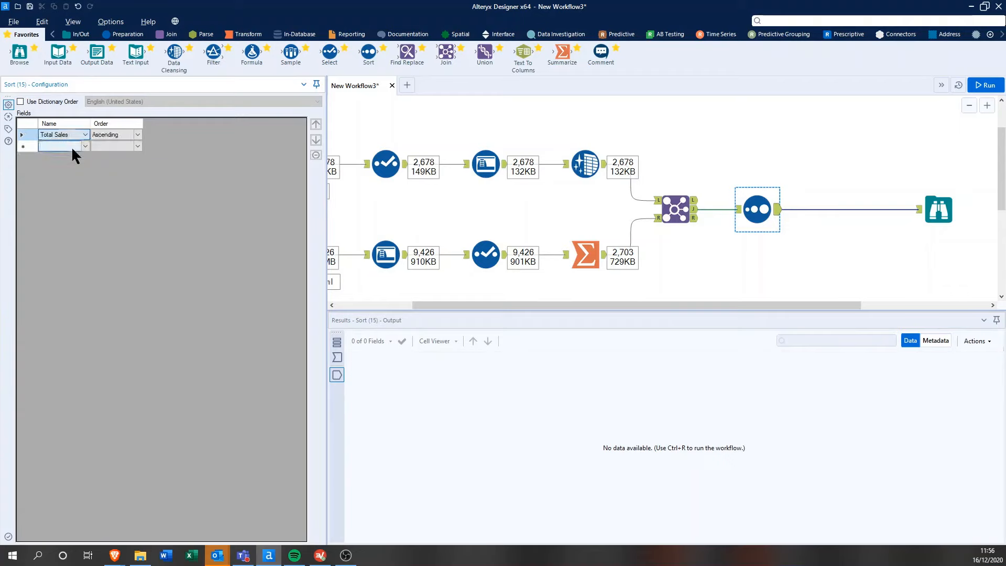
left_click(106, 134)
left_click(107, 136)
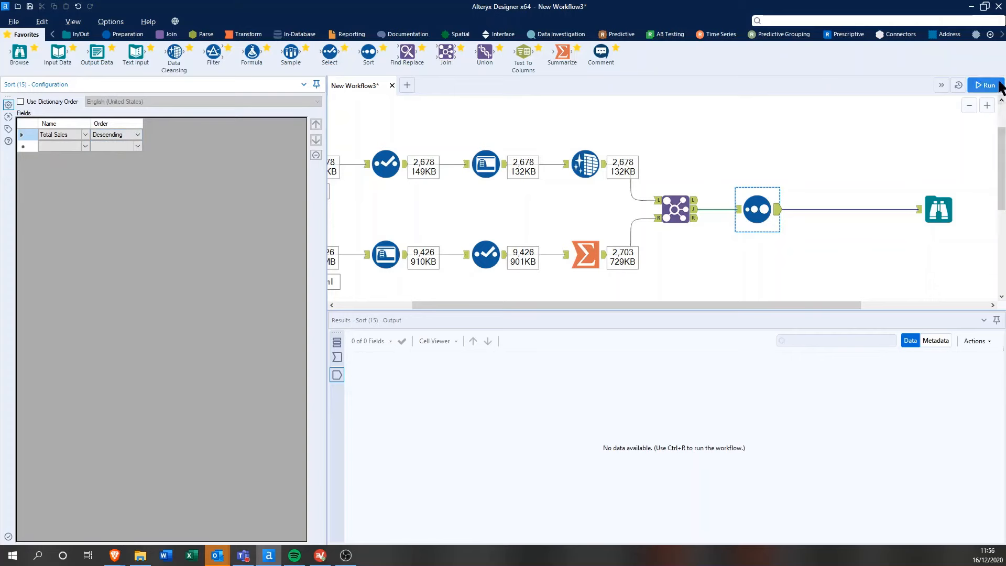
Step: Run the workflow and examine the sorted output, including the ten customers with the highest sales and the Customer Segment values
left_click(822, 202)
key("ctrl+r")
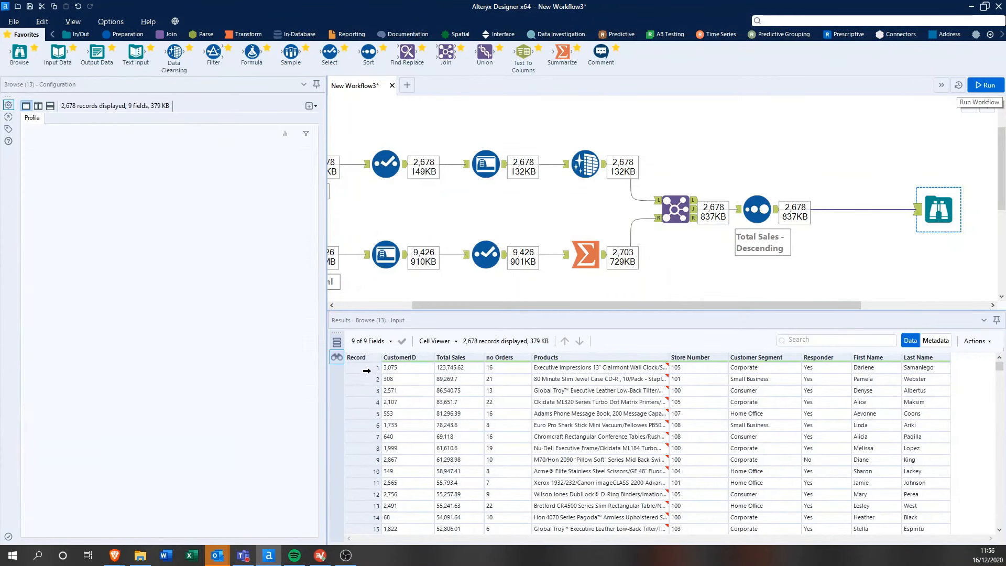
left_click(400, 370)
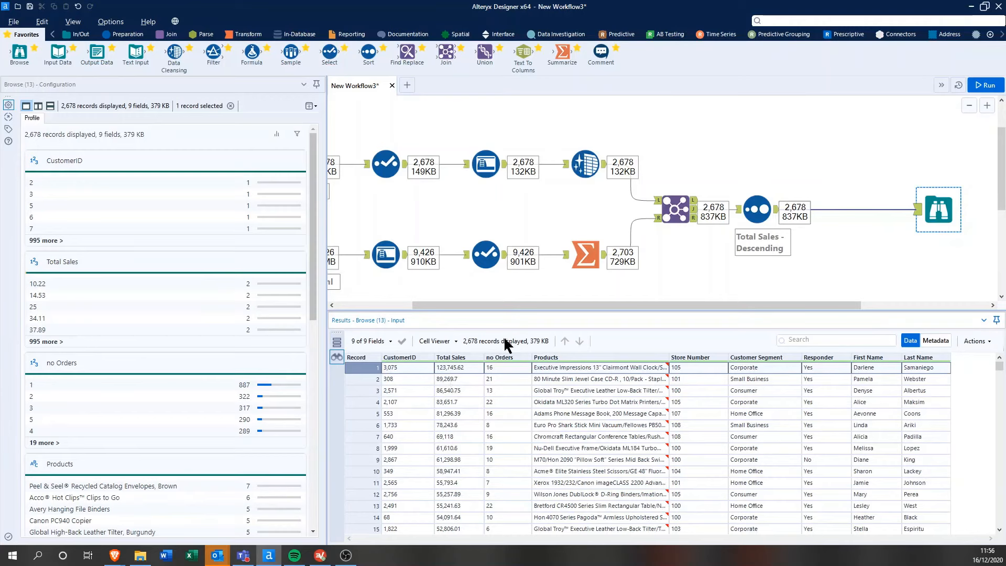
left_click_drag(587, 306, 715, 309)
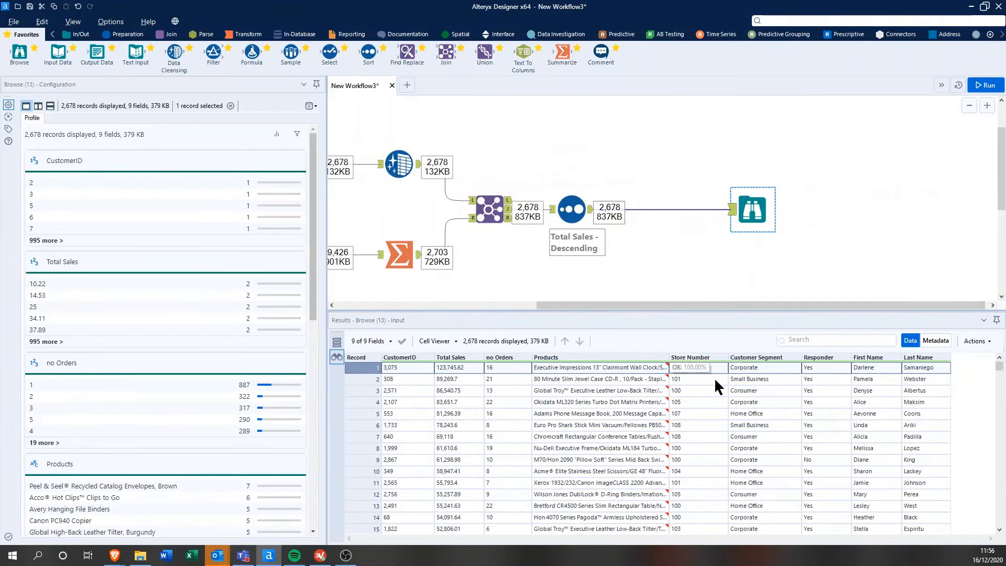
left_click_drag(398, 370, 463, 466)
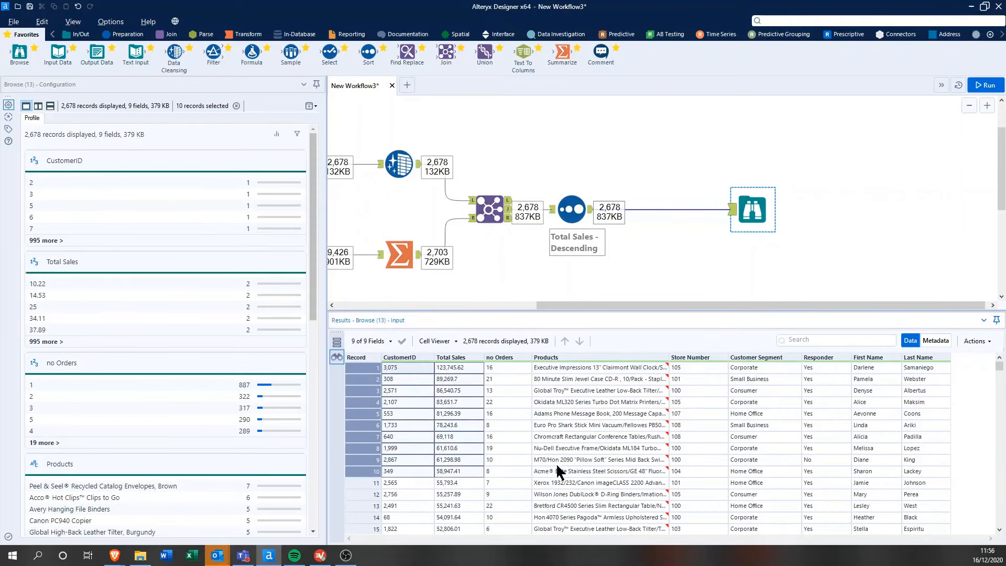
left_click(773, 391)
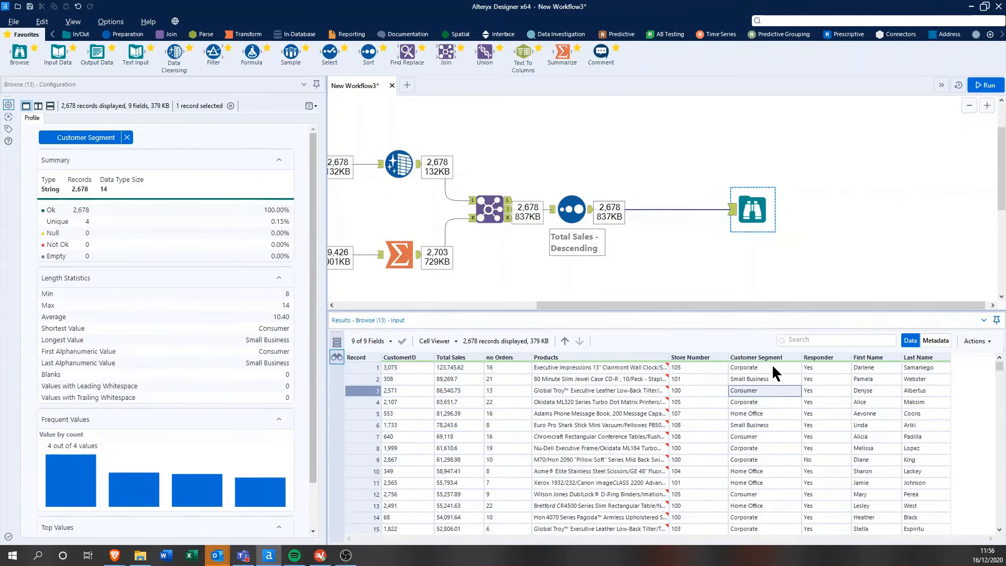
Step: Insert a Sample tool between the Sort and Browse tools, keeping the first 10 rows grouped by Customer Segment
left_click_drag(772, 364, 759, 461)
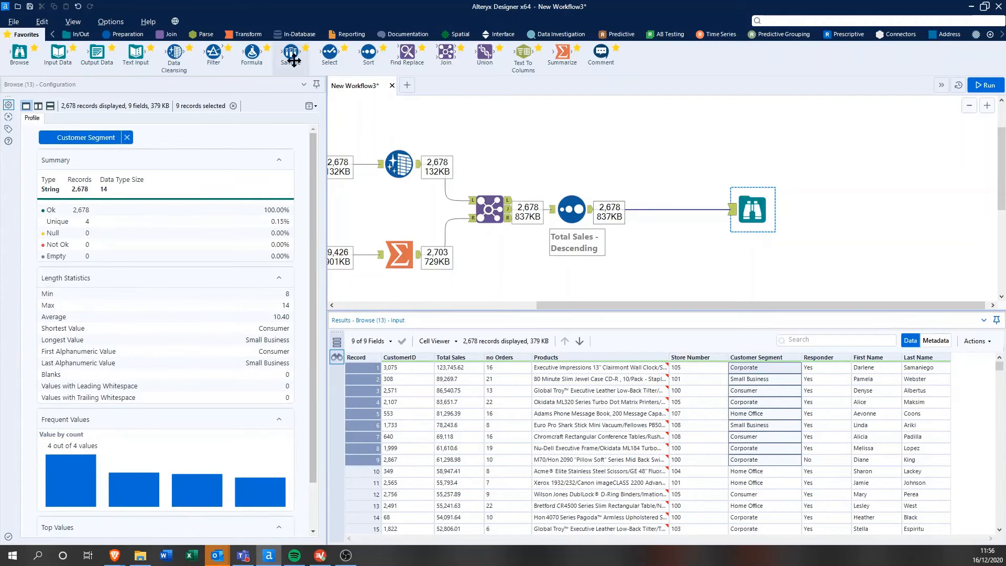
mouse_move(294, 60)
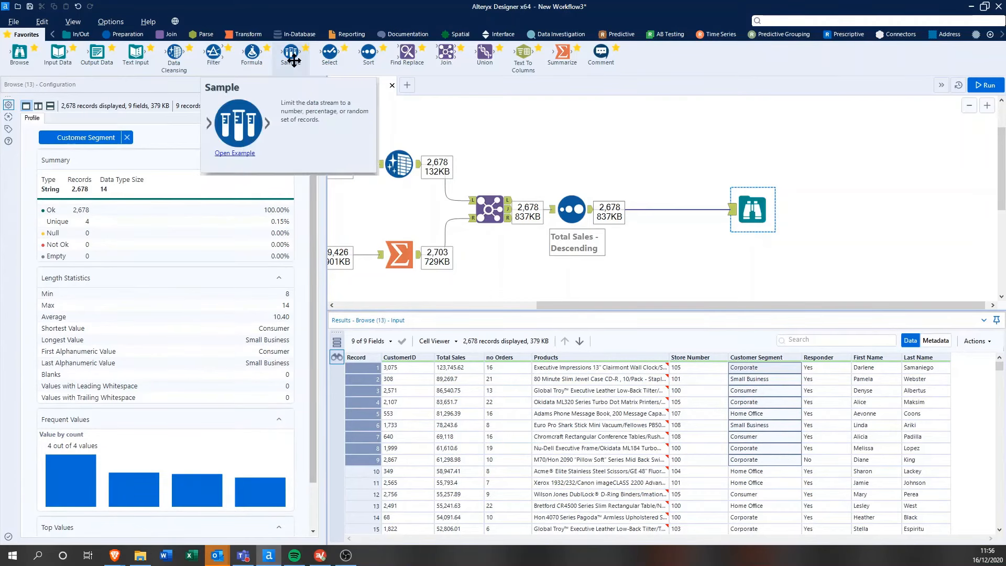
left_click_drag(294, 61, 661, 212)
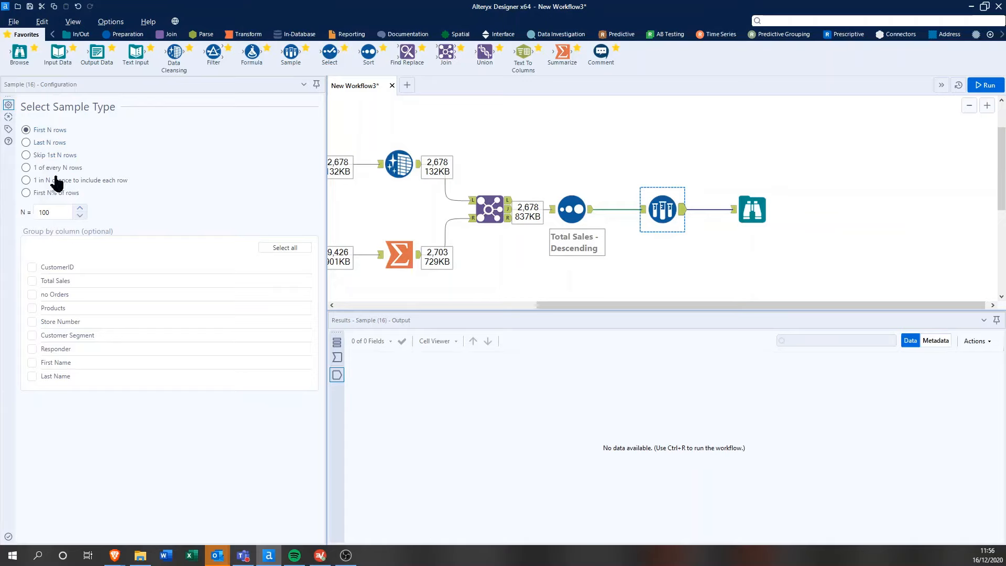
left_click(53, 213)
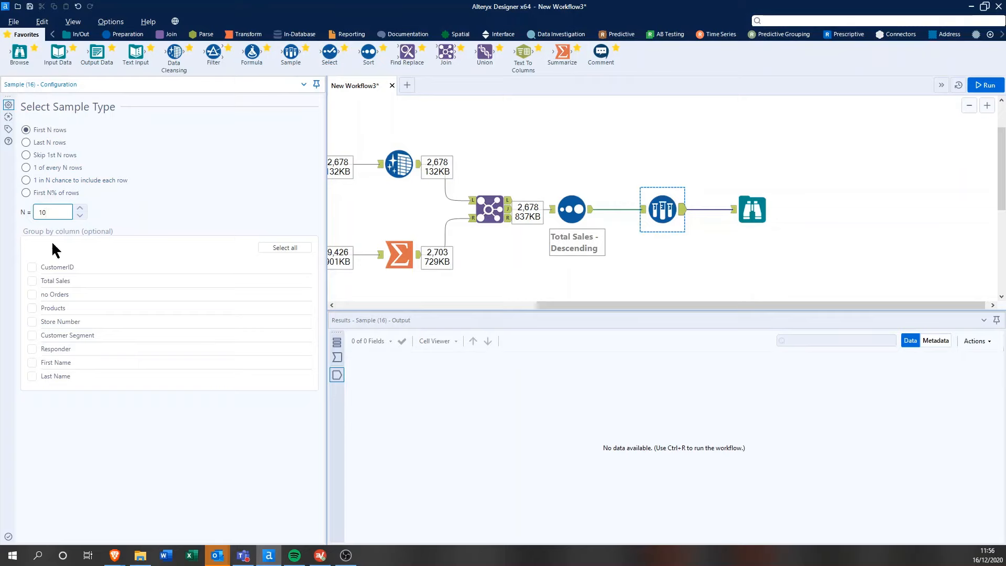
left_click(50, 345)
Step: Run the workflow and examine the sampled records of each Customer Segment, from Consumer through Small Business
left_click(994, 86)
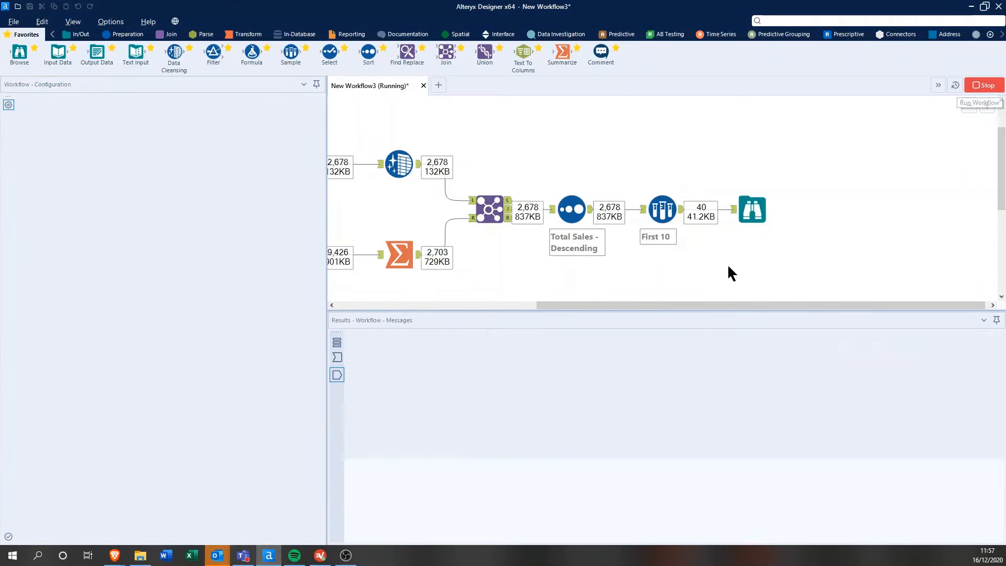
left_click(667, 212)
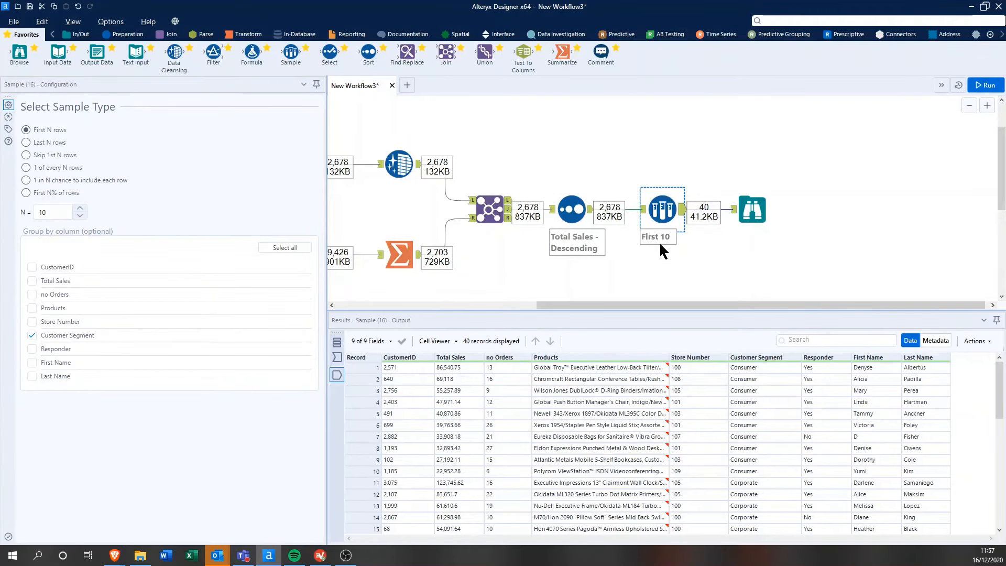
left_click(750, 208)
left_click_drag(375, 367, 370, 471)
left_click_drag(746, 367, 749, 467)
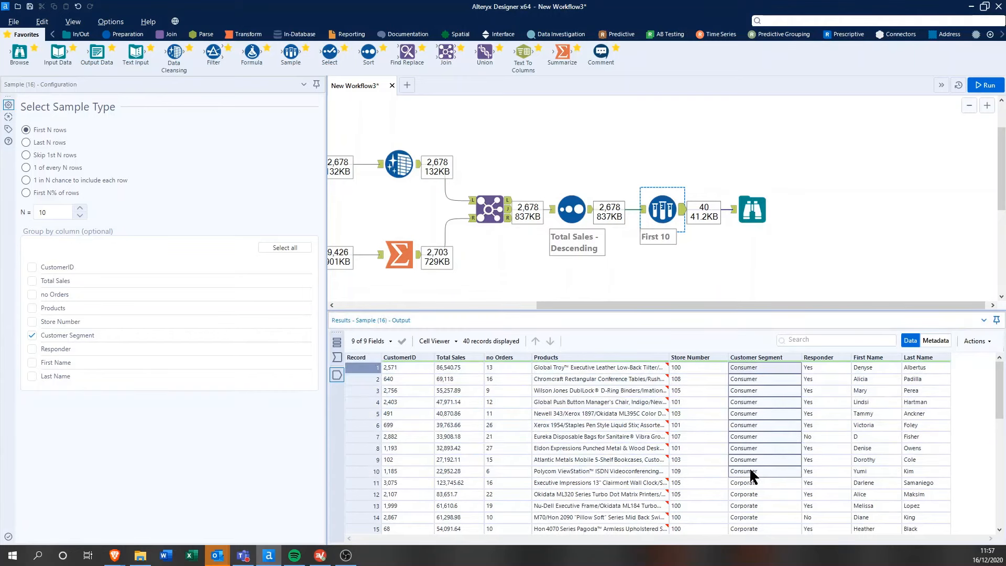
scroll(753, 464, "down", 1)
scroll(753, 465, "down", 2)
left_click_drag(759, 370, 757, 460)
scroll(757, 461, "down", 2)
left_click_drag(759, 418, 755, 513)
scroll(756, 503, "down", 3)
left_click_drag(758, 425, 760, 519)
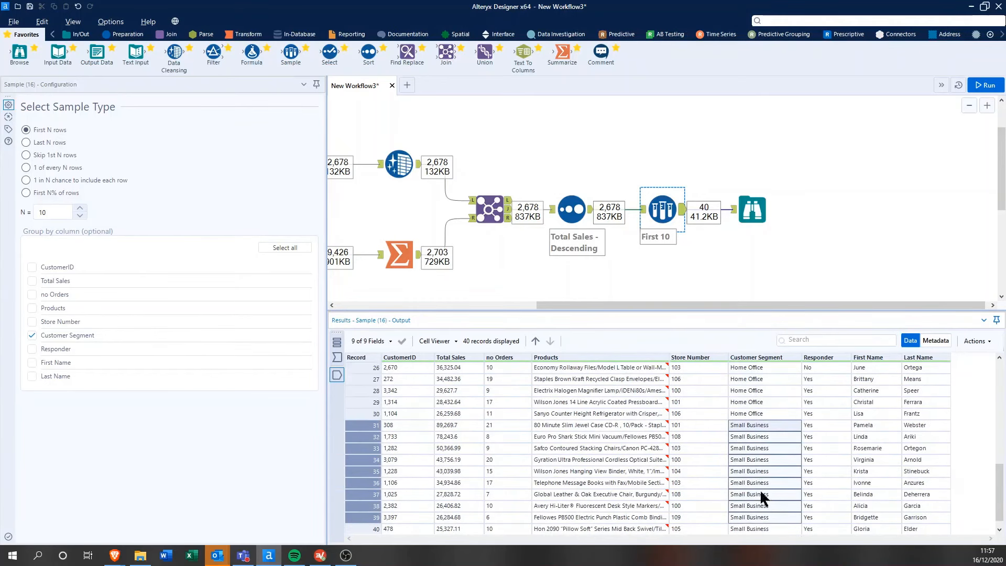
scroll(737, 417, "up", 8)
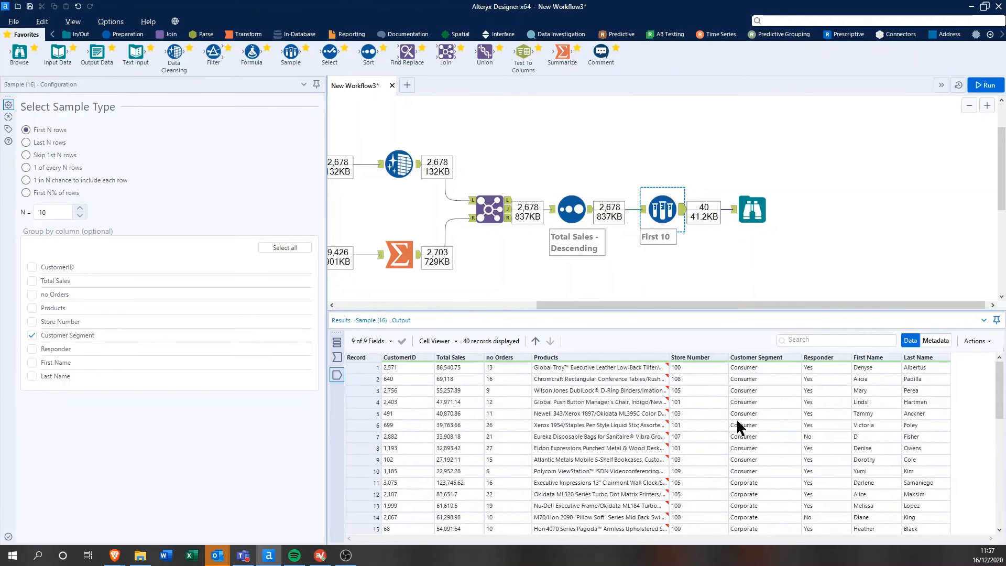
Step: Replace the Browse tool after the Sample tool with an Output Data tool
left_click(755, 214)
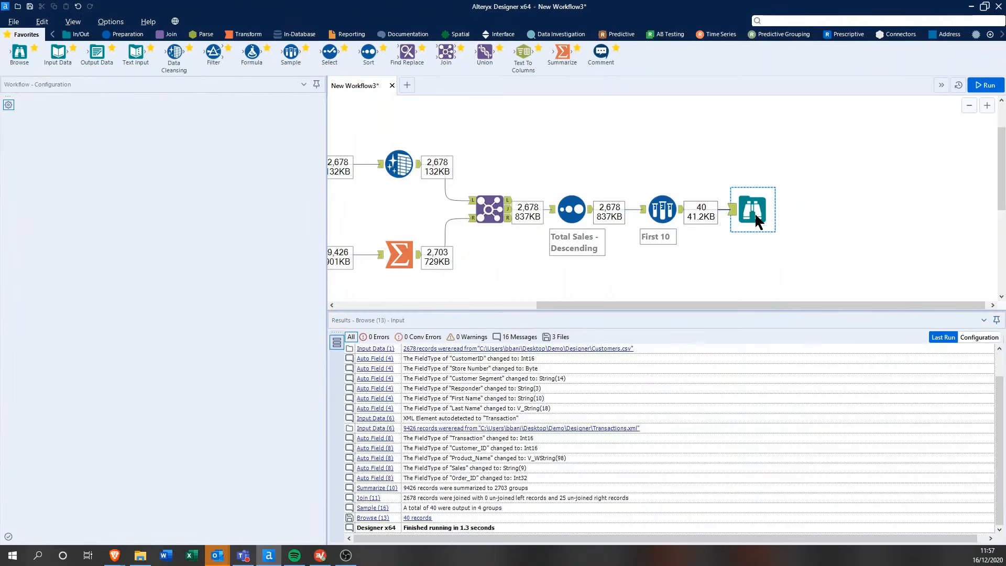
key("Delete")
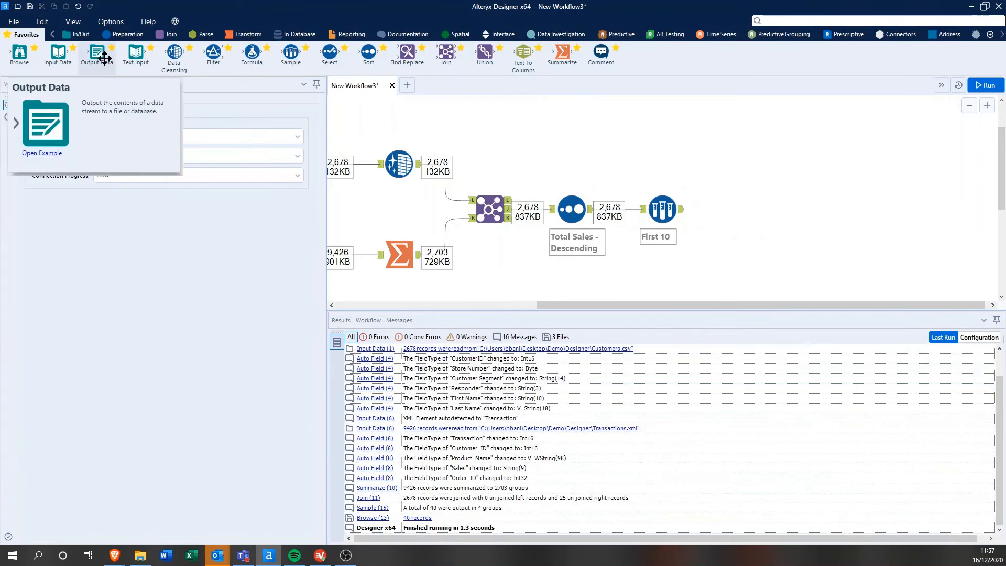
left_click_drag(104, 59, 762, 213)
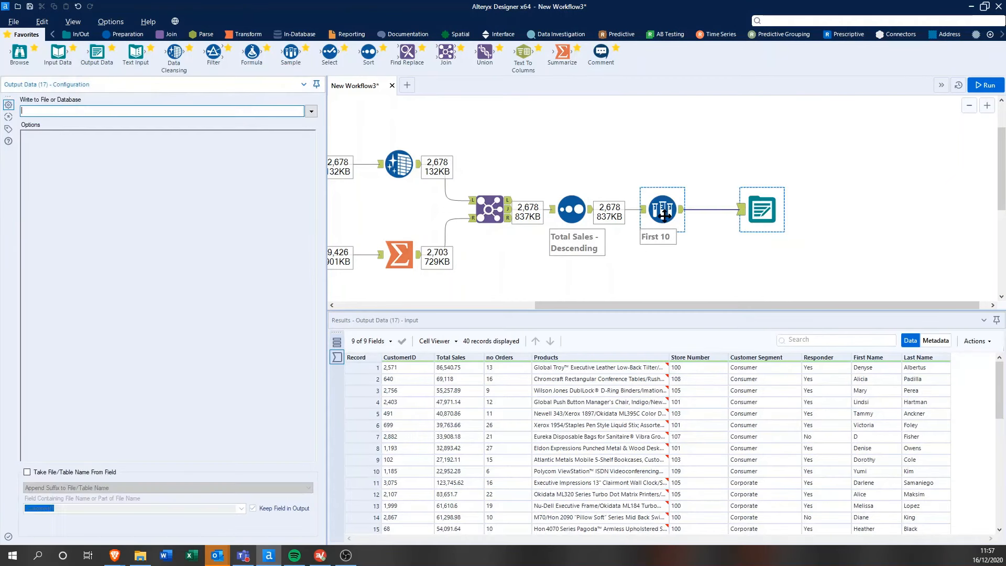
Step: Set the output destination to a Microsoft Excel (.xlsx) file named AlteryxDemo Out in the Designer folder, writing to Sheet1
left_click(308, 111)
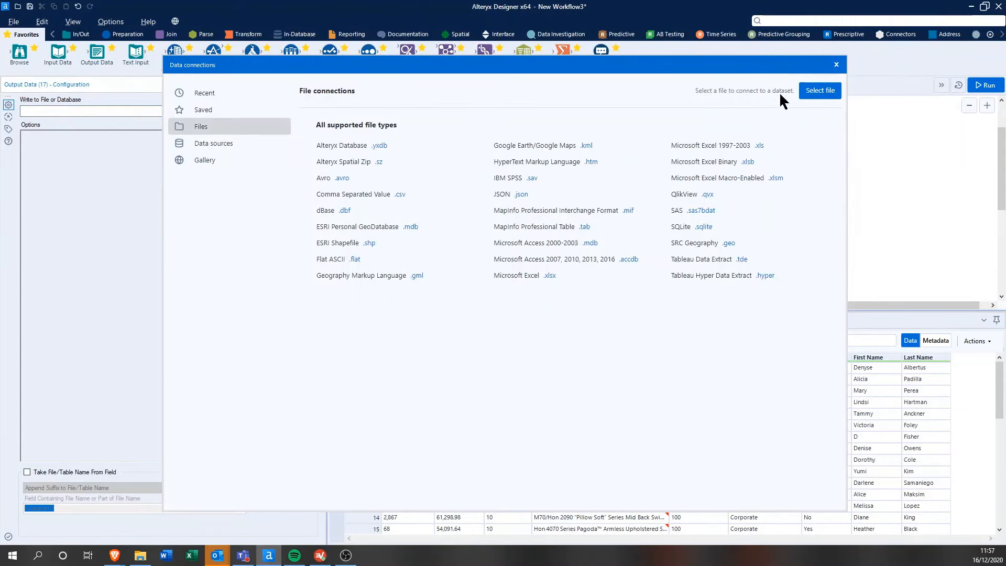
left_click(807, 91)
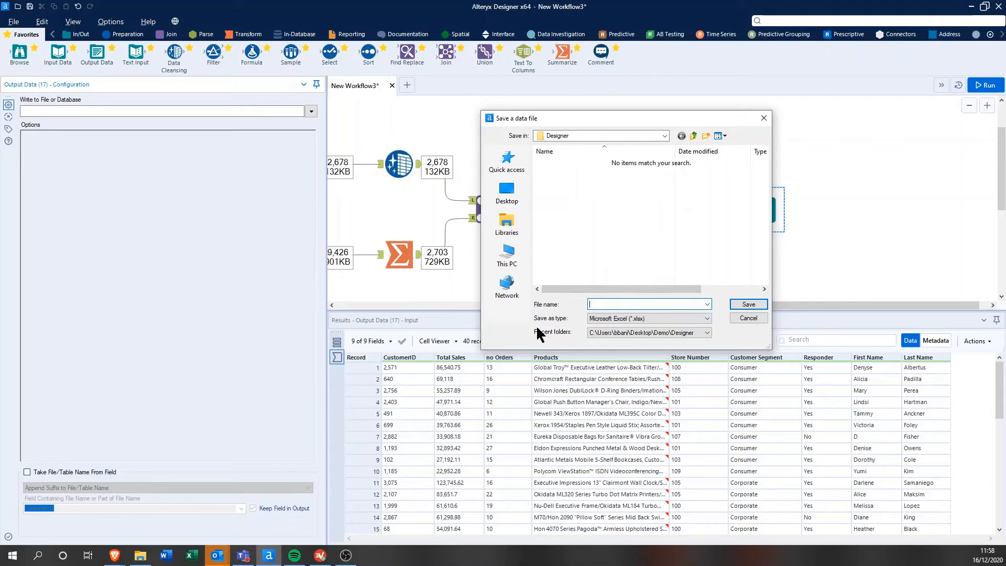
left_click(633, 319)
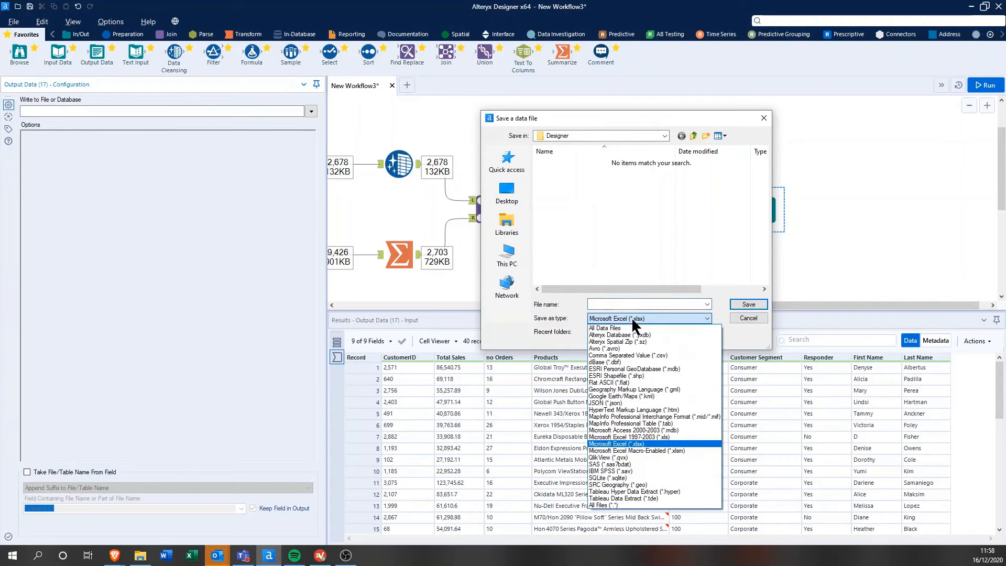
left_click(631, 318)
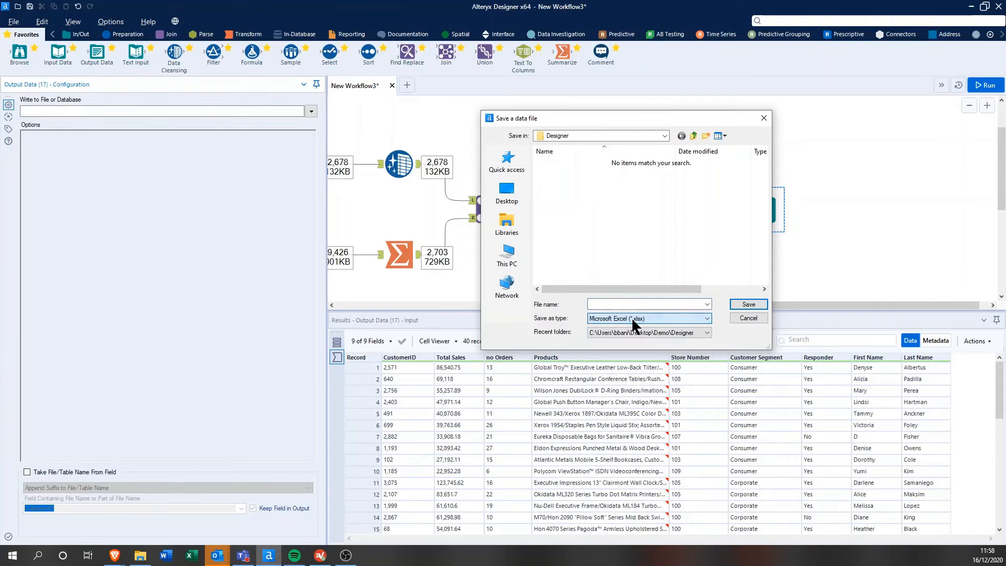
left_click(609, 304)
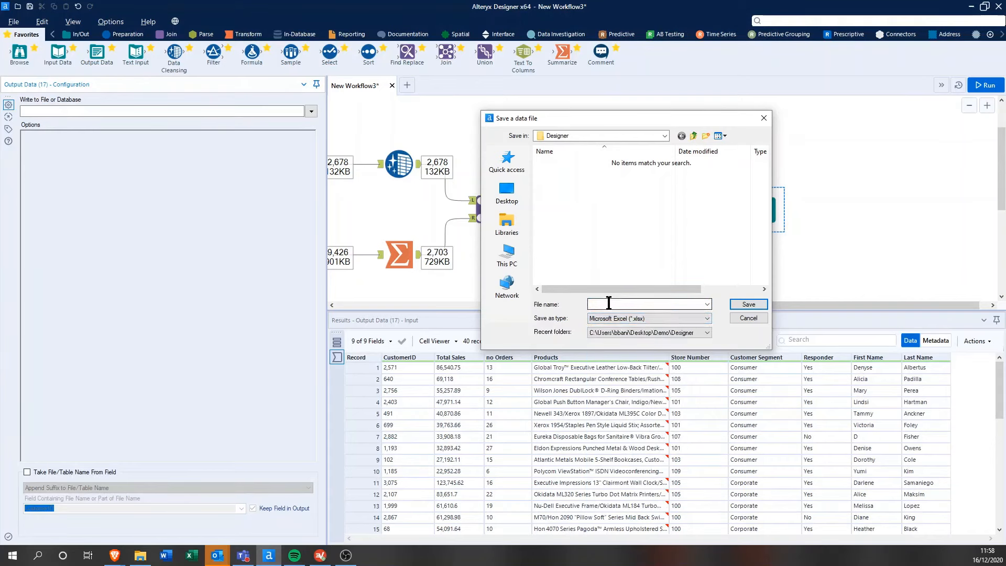
type("AlteryxDemo Out")
left_click(751, 302)
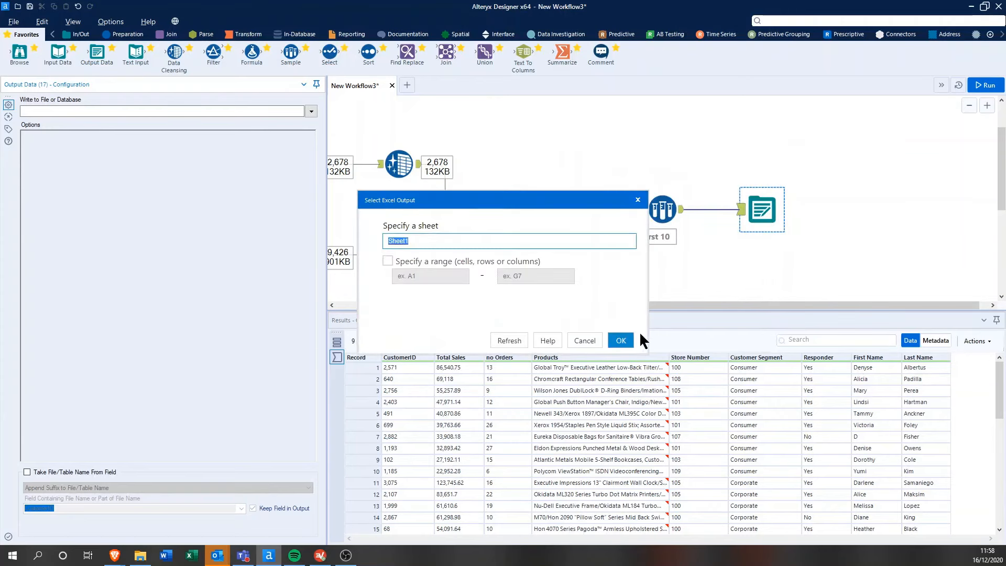
left_click(621, 341)
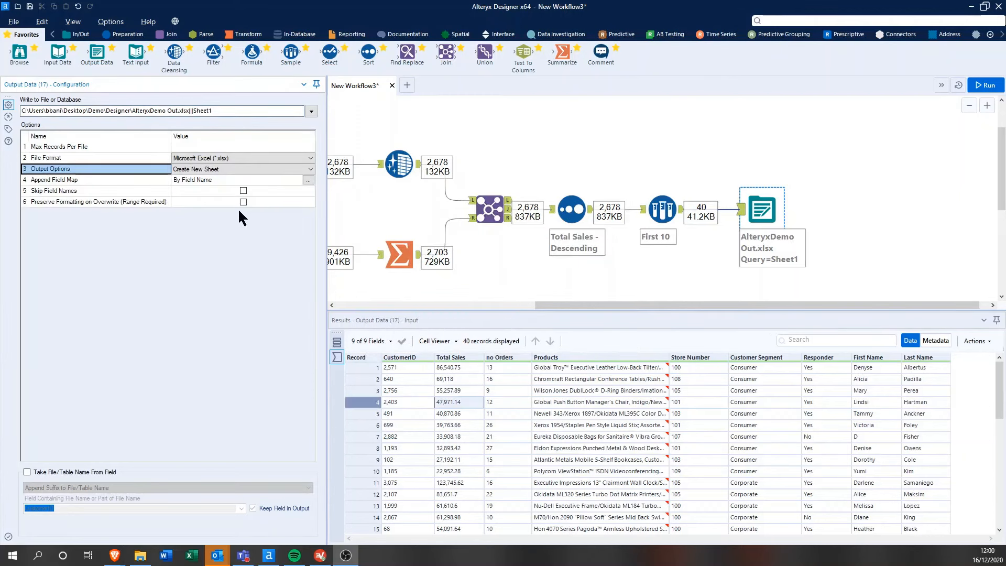
Step: Set the Excel output option to Overwrite Sheet or Range and run the workflow
left_click(195, 168)
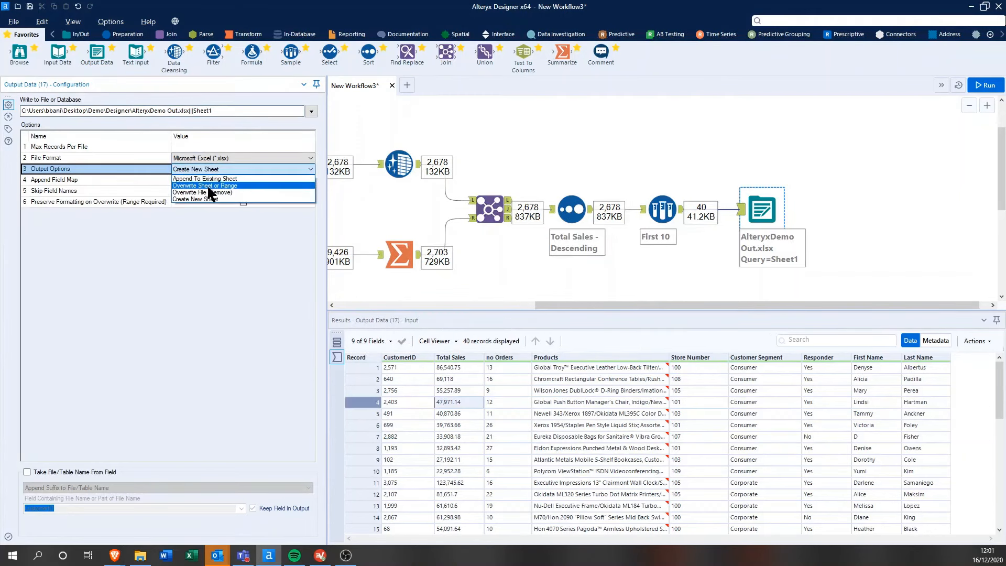
left_click(208, 186)
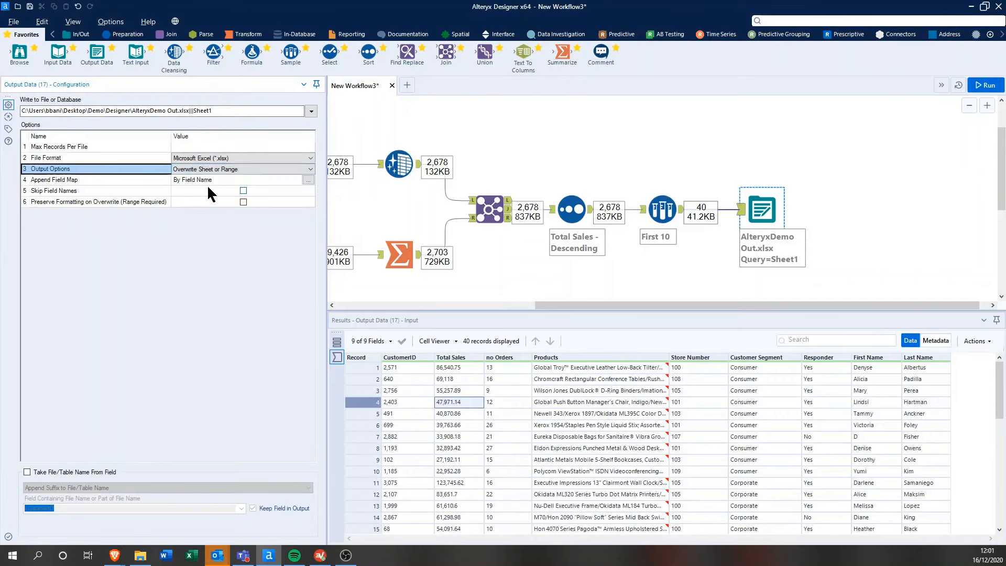
left_click(996, 86)
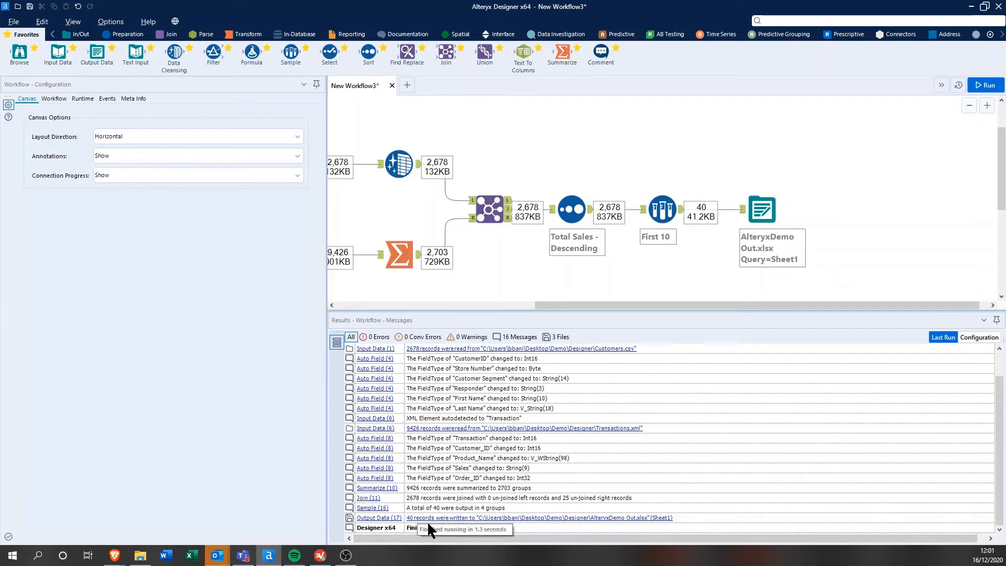
Step: Open the written AlteryxDemo Out.xlsx in Excel, autofit its columns, review the exported customer data and close it without saving
left_click(517, 522)
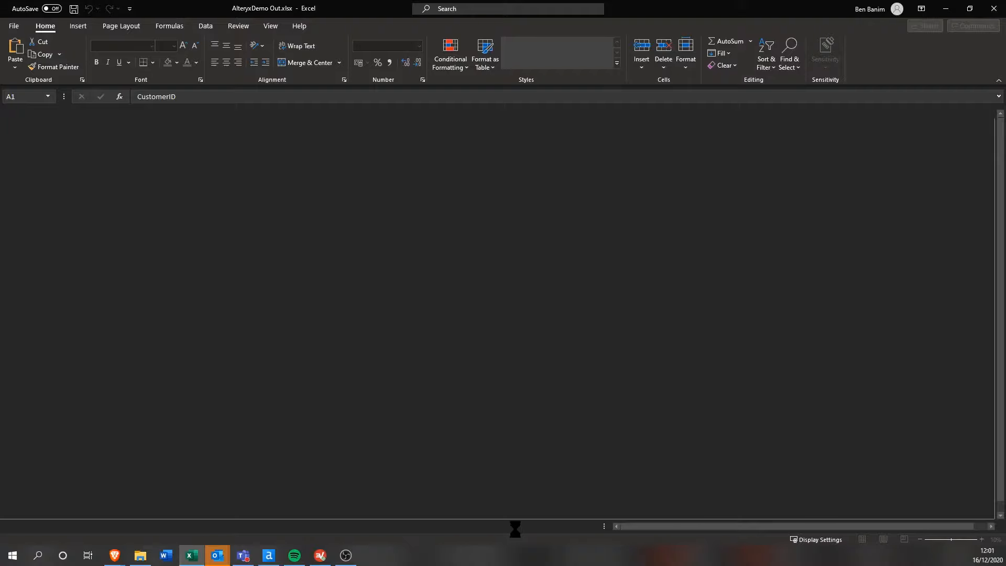
key("ctrl+a")
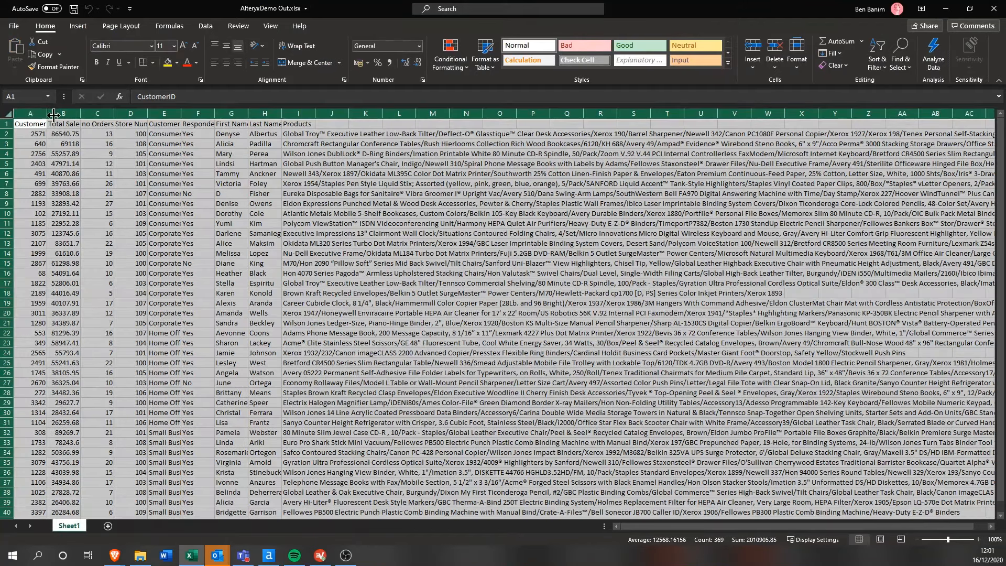
double_click(47, 114)
left_click(268, 243)
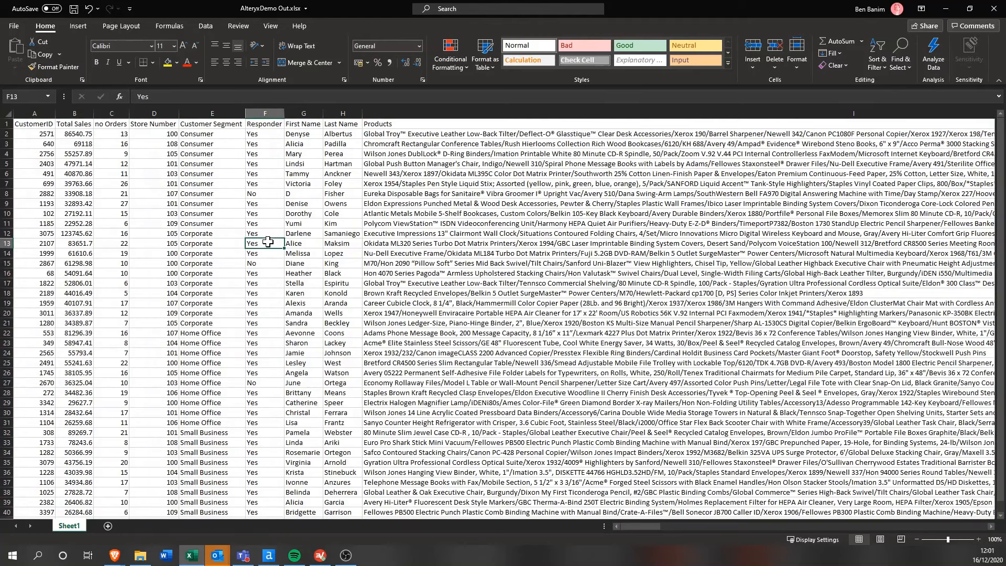
left_click_drag(29, 125, 243, 297)
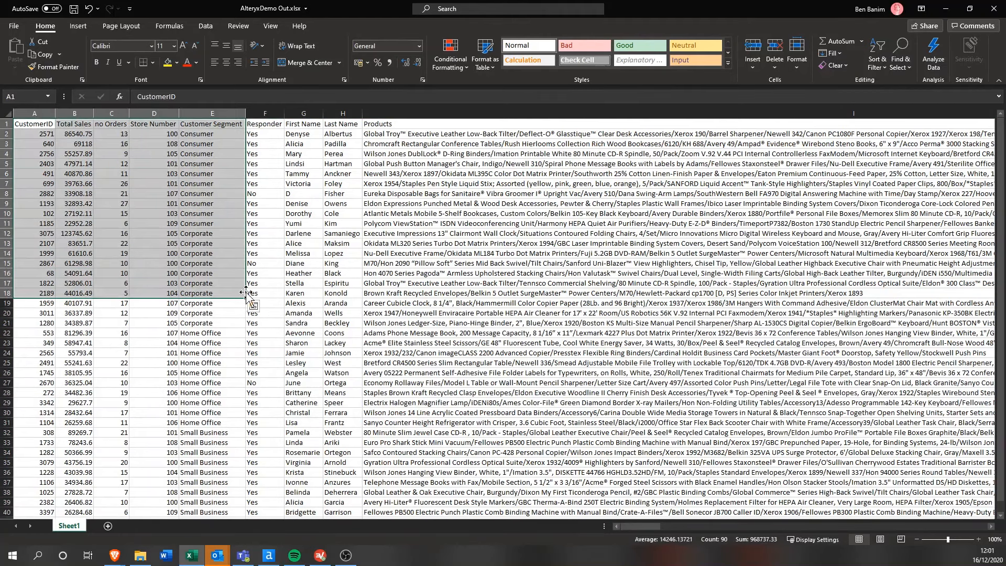
left_click(267, 304)
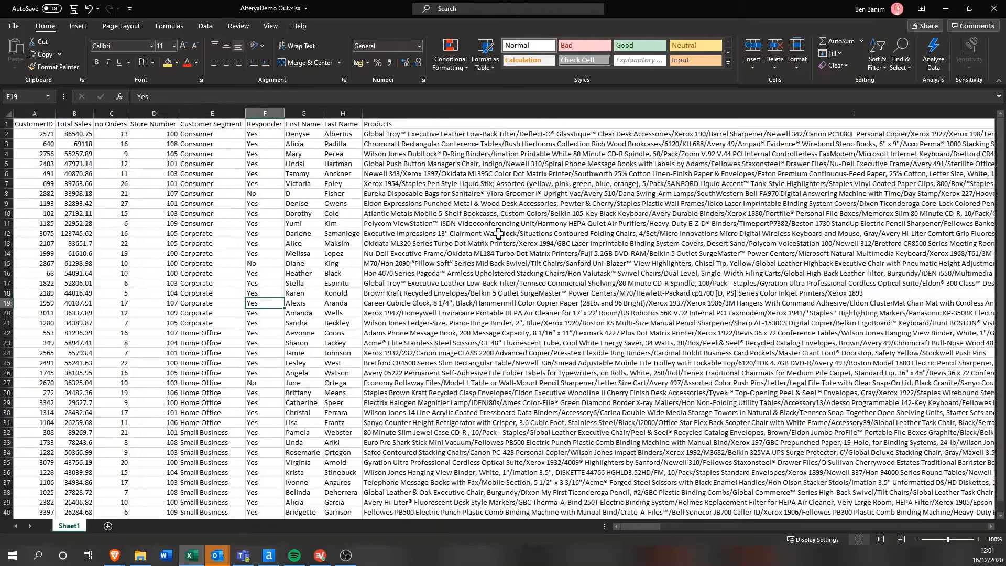
left_click(996, 10)
left_click(494, 292)
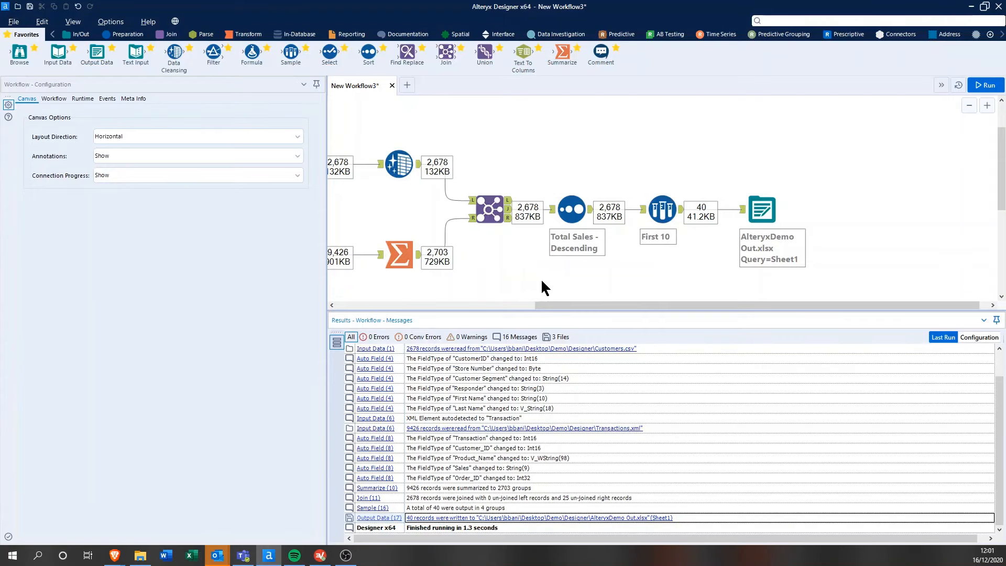
Step: Review the complete workflow from both input files to the Excel output, including the Summarize configuration and the run messages
left_click_drag(597, 305, 451, 304)
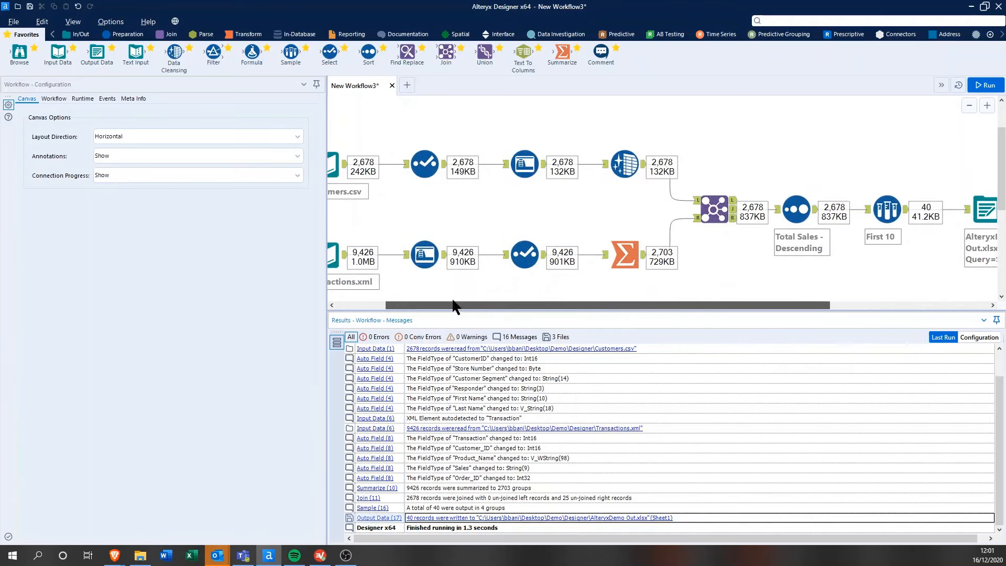
scroll(484, 282, "down", 1)
left_click_drag(545, 313, 524, 337)
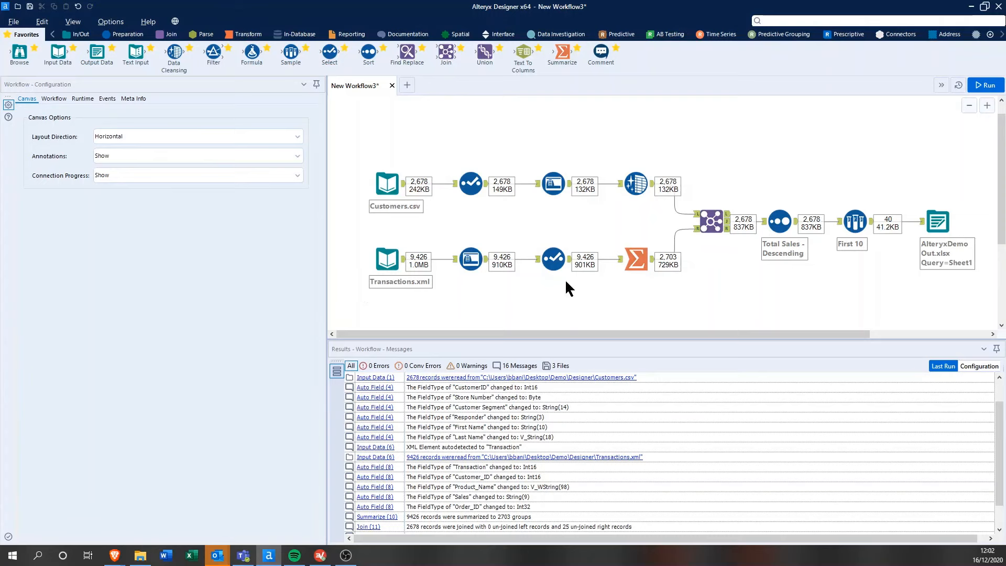
left_click(649, 262)
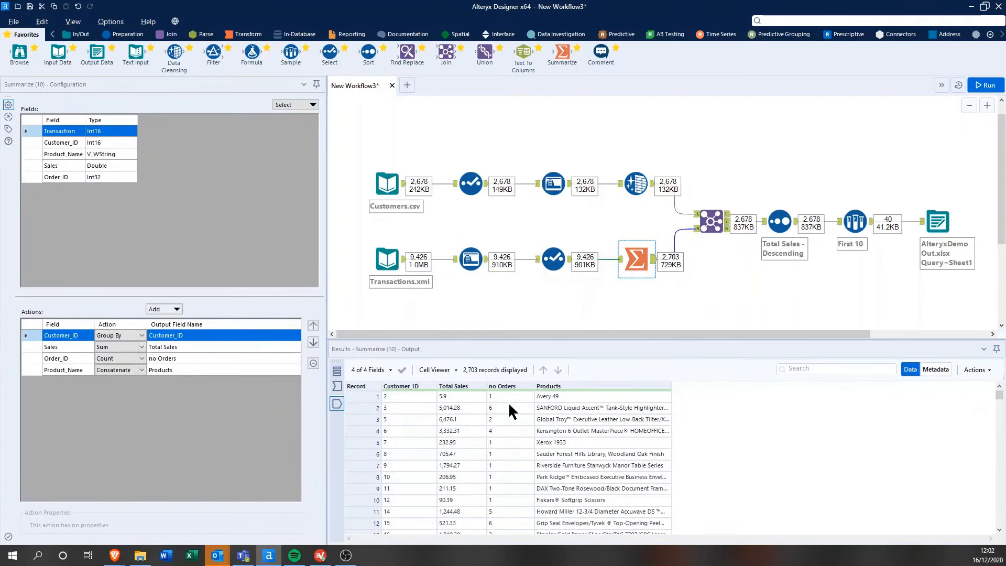
left_click(719, 260)
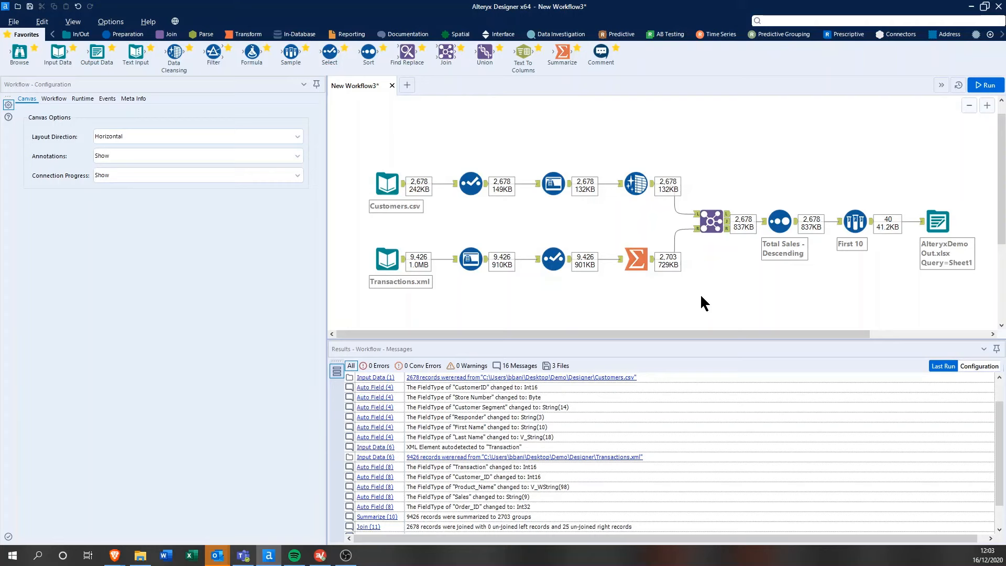
scroll(791, 408, "down", 1)
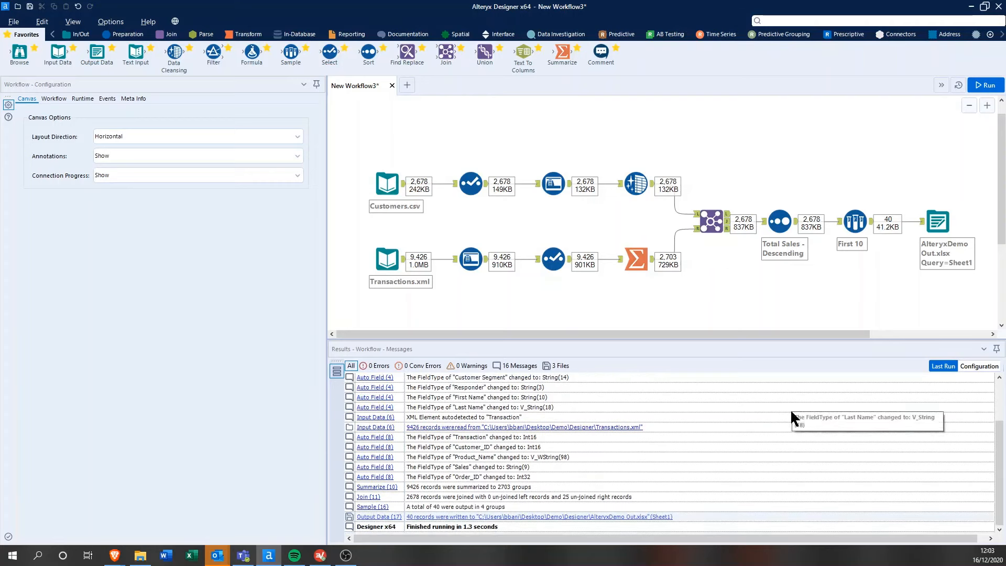